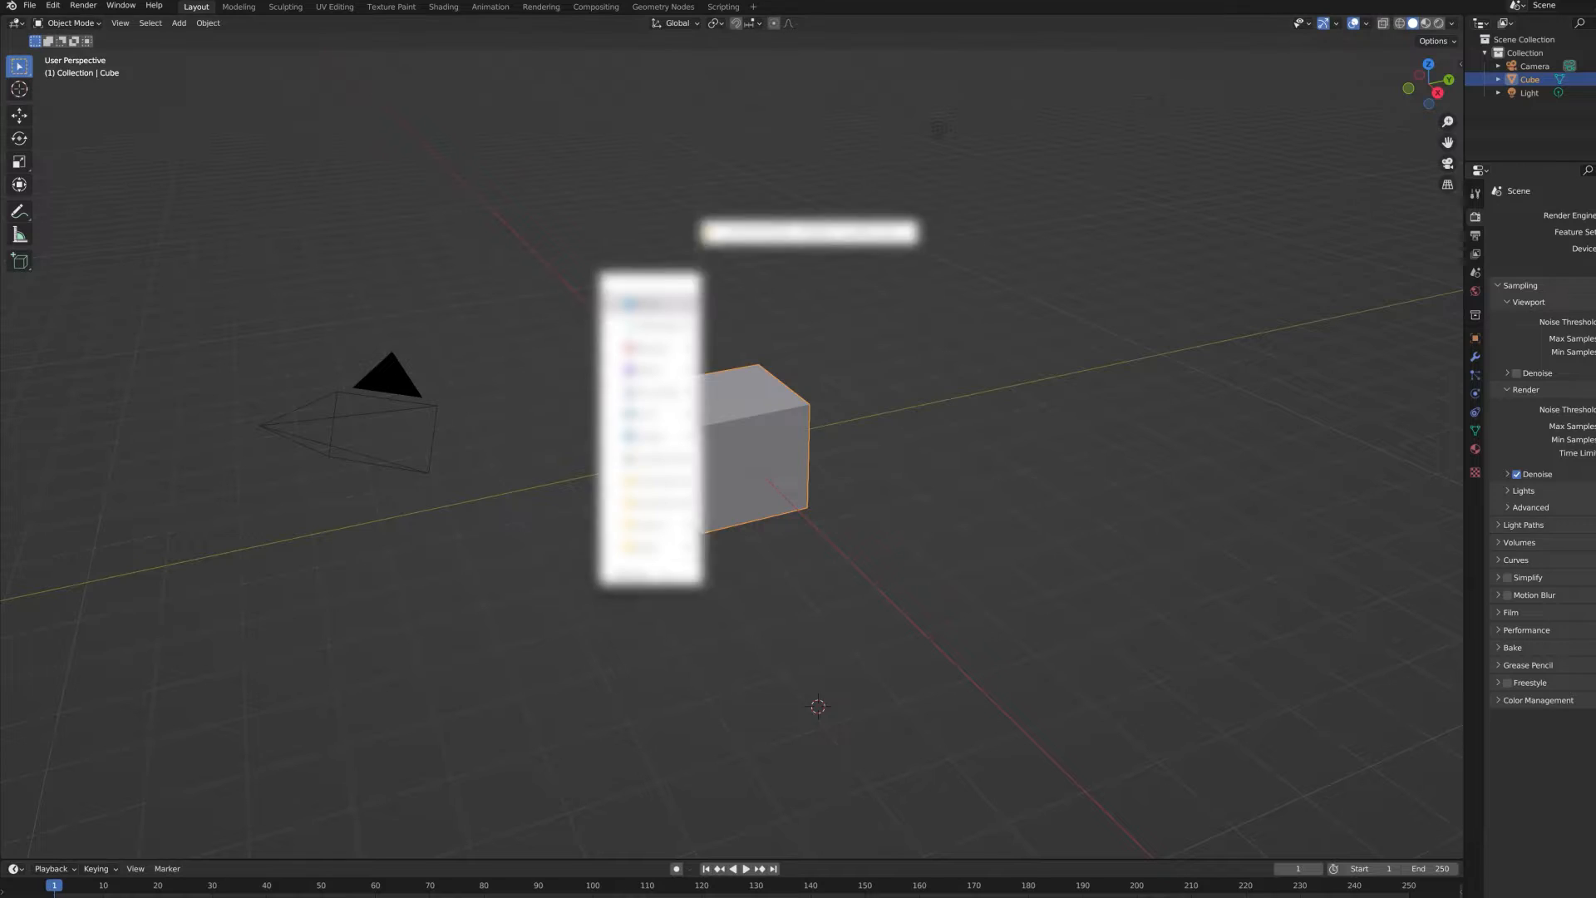
Step: Extract Realistic_Touch.zip with WinRAR into its own Realistic_Touch folder and move the archive to the recycle bin
mouse_move(857, 542)
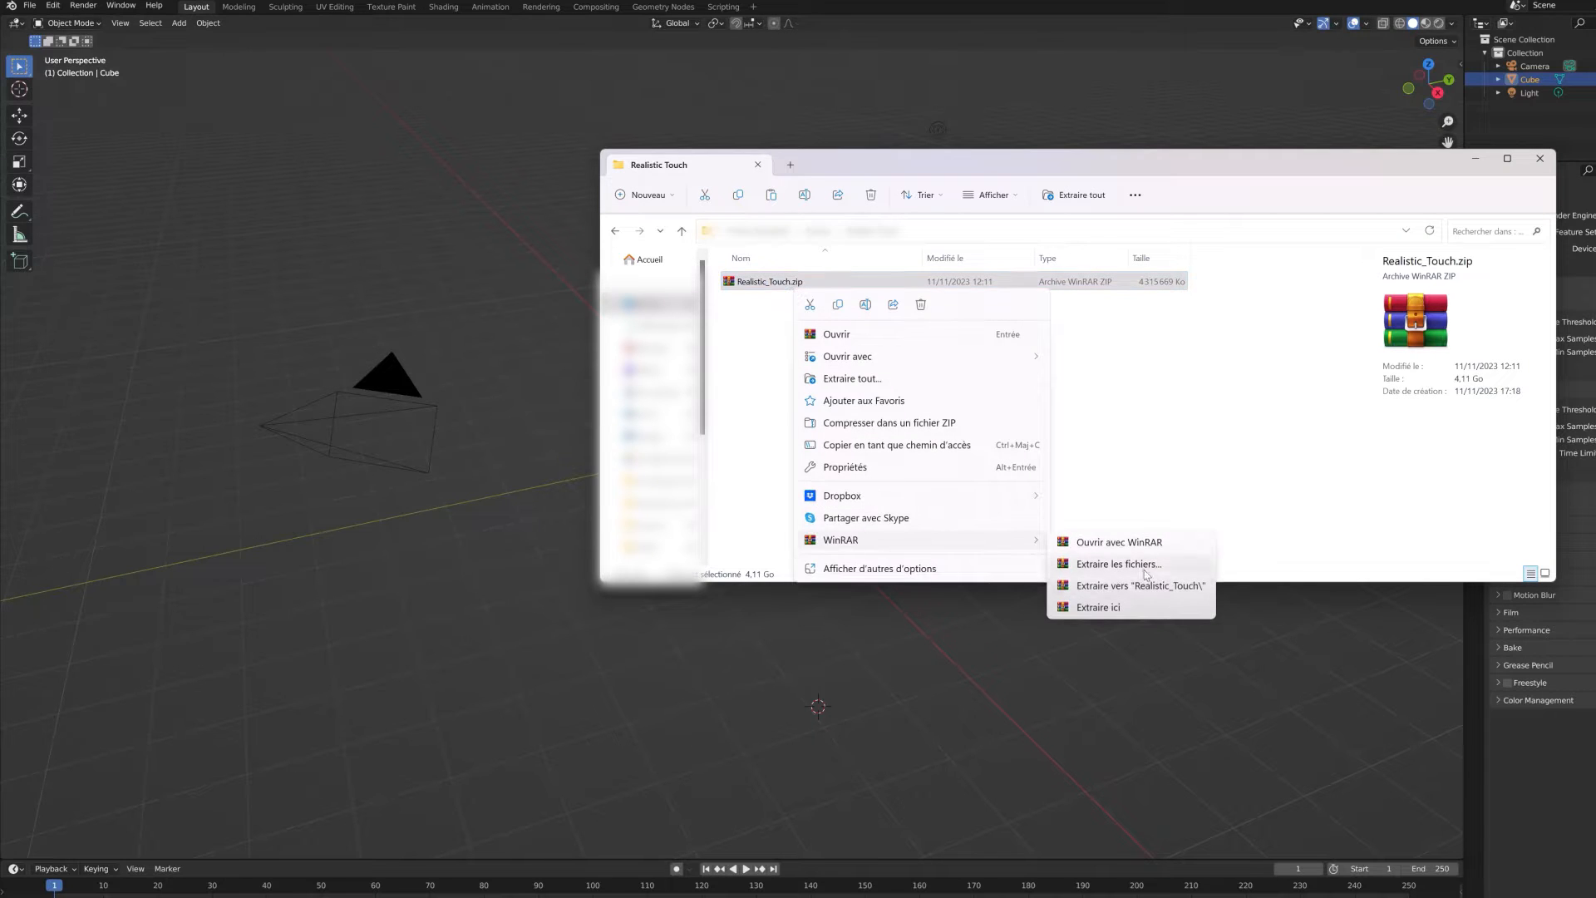
click(1131, 587)
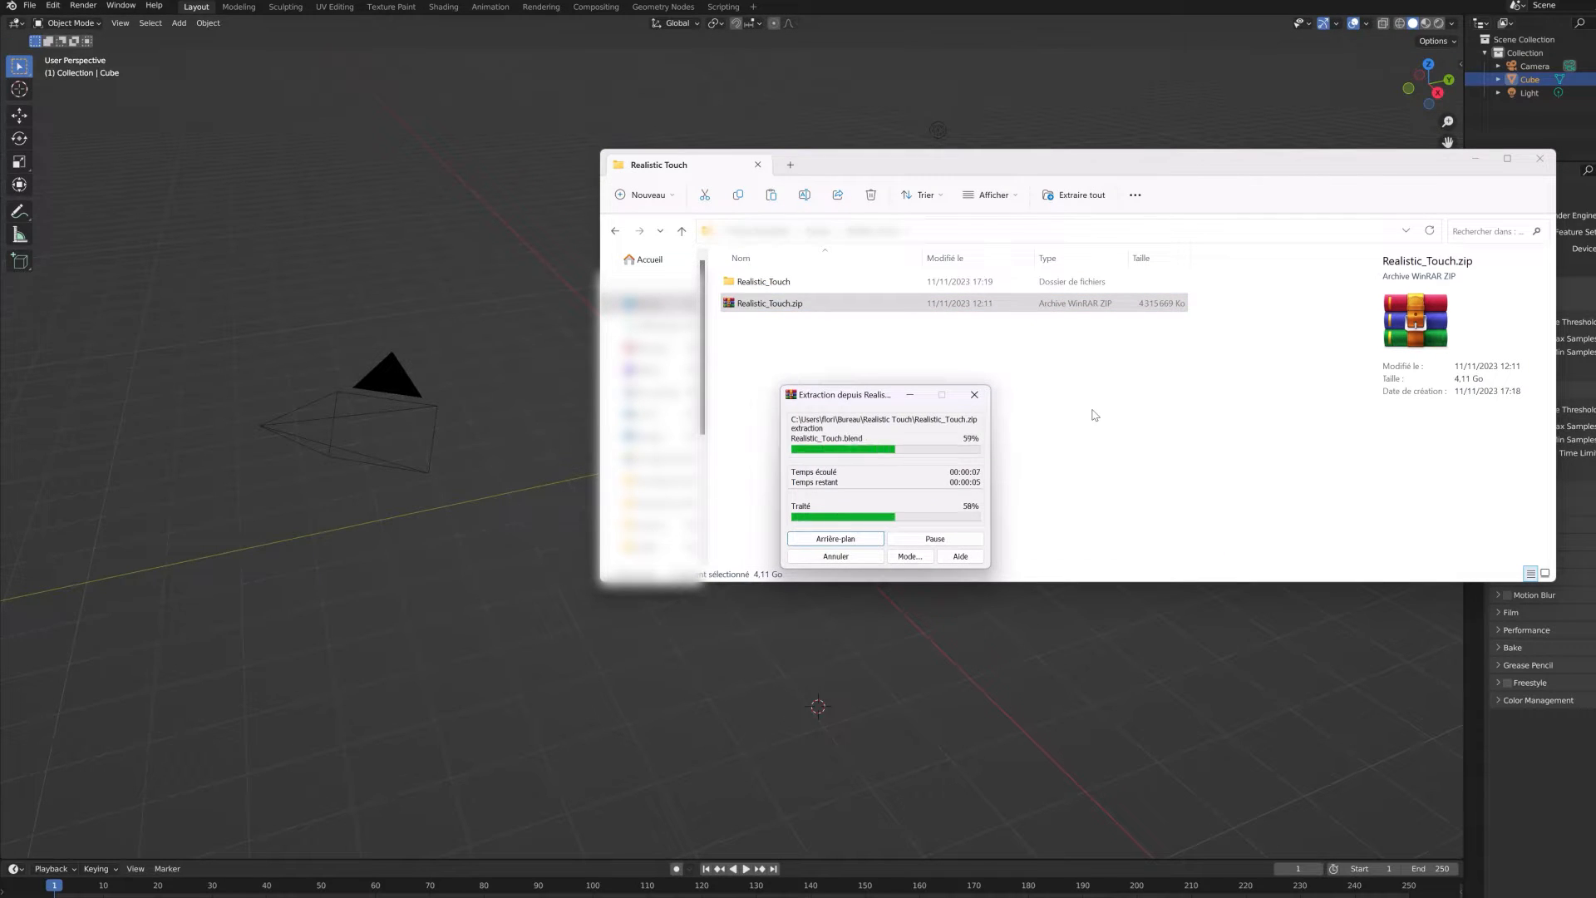
key(Delete)
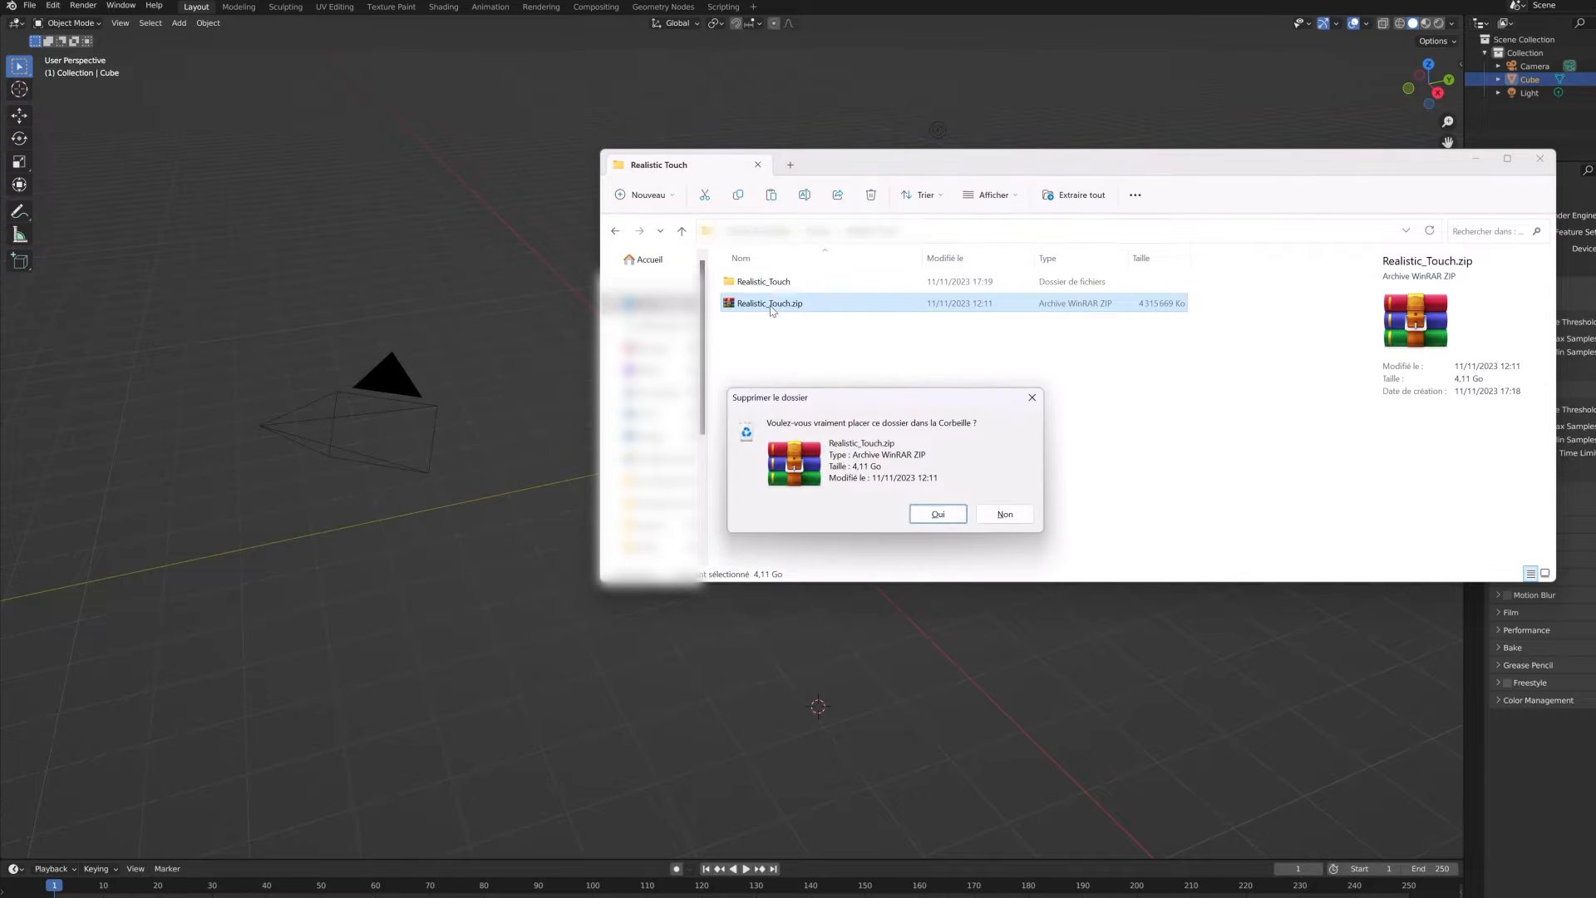
click(941, 515)
Step: Open the extracted folder to check it, switch to Blender and add the Realistic_Touch folder as an asset library in the preferences
double_click(777, 283)
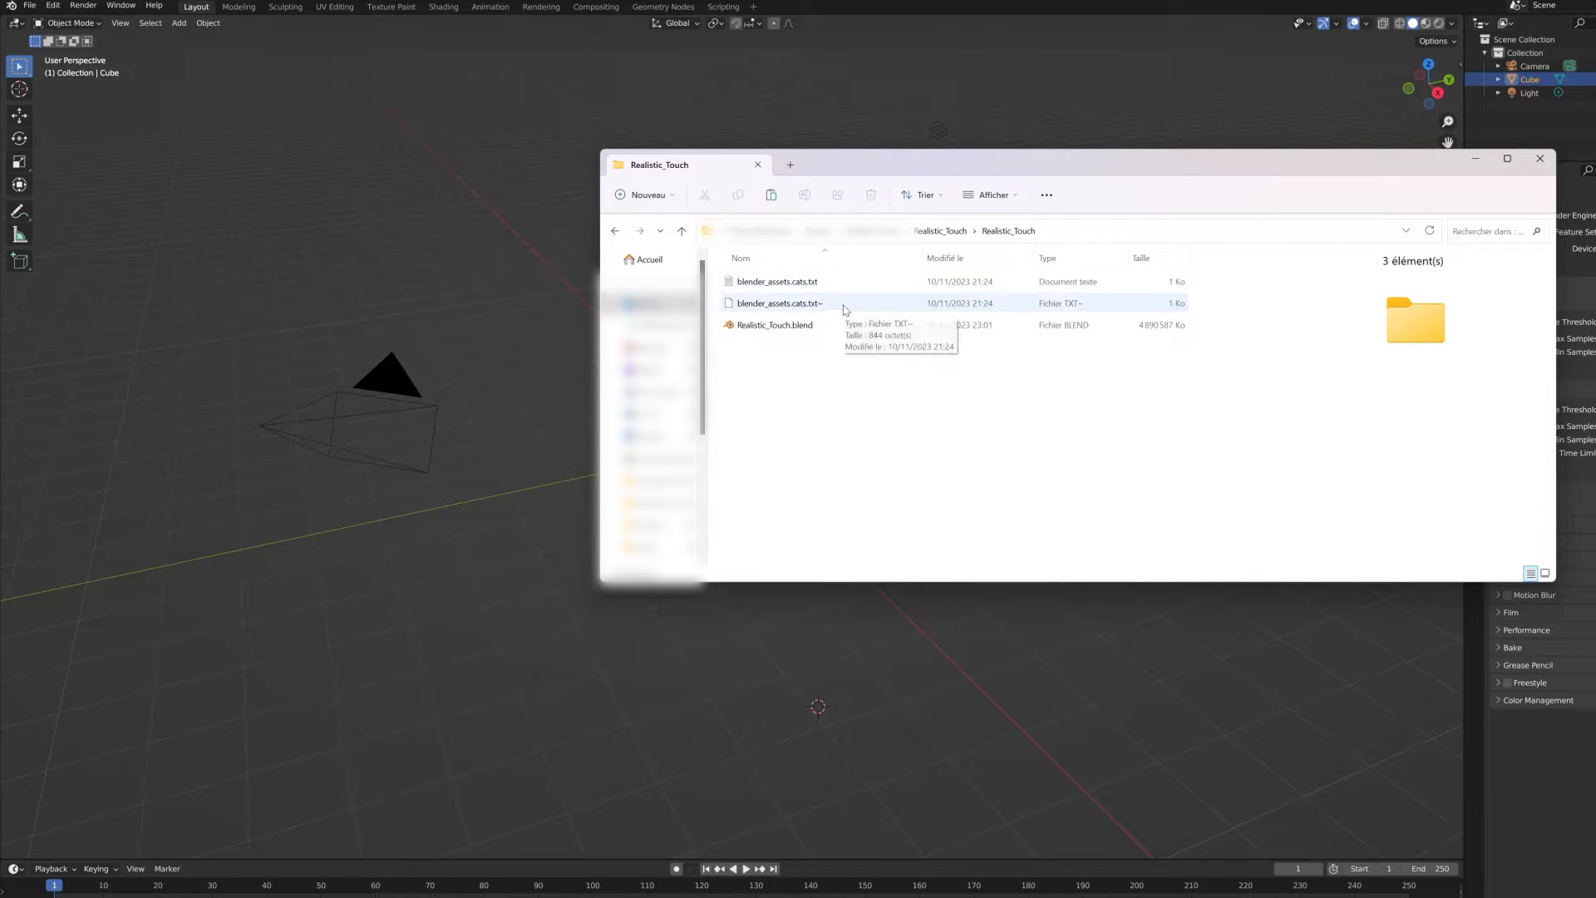
click(207, 105)
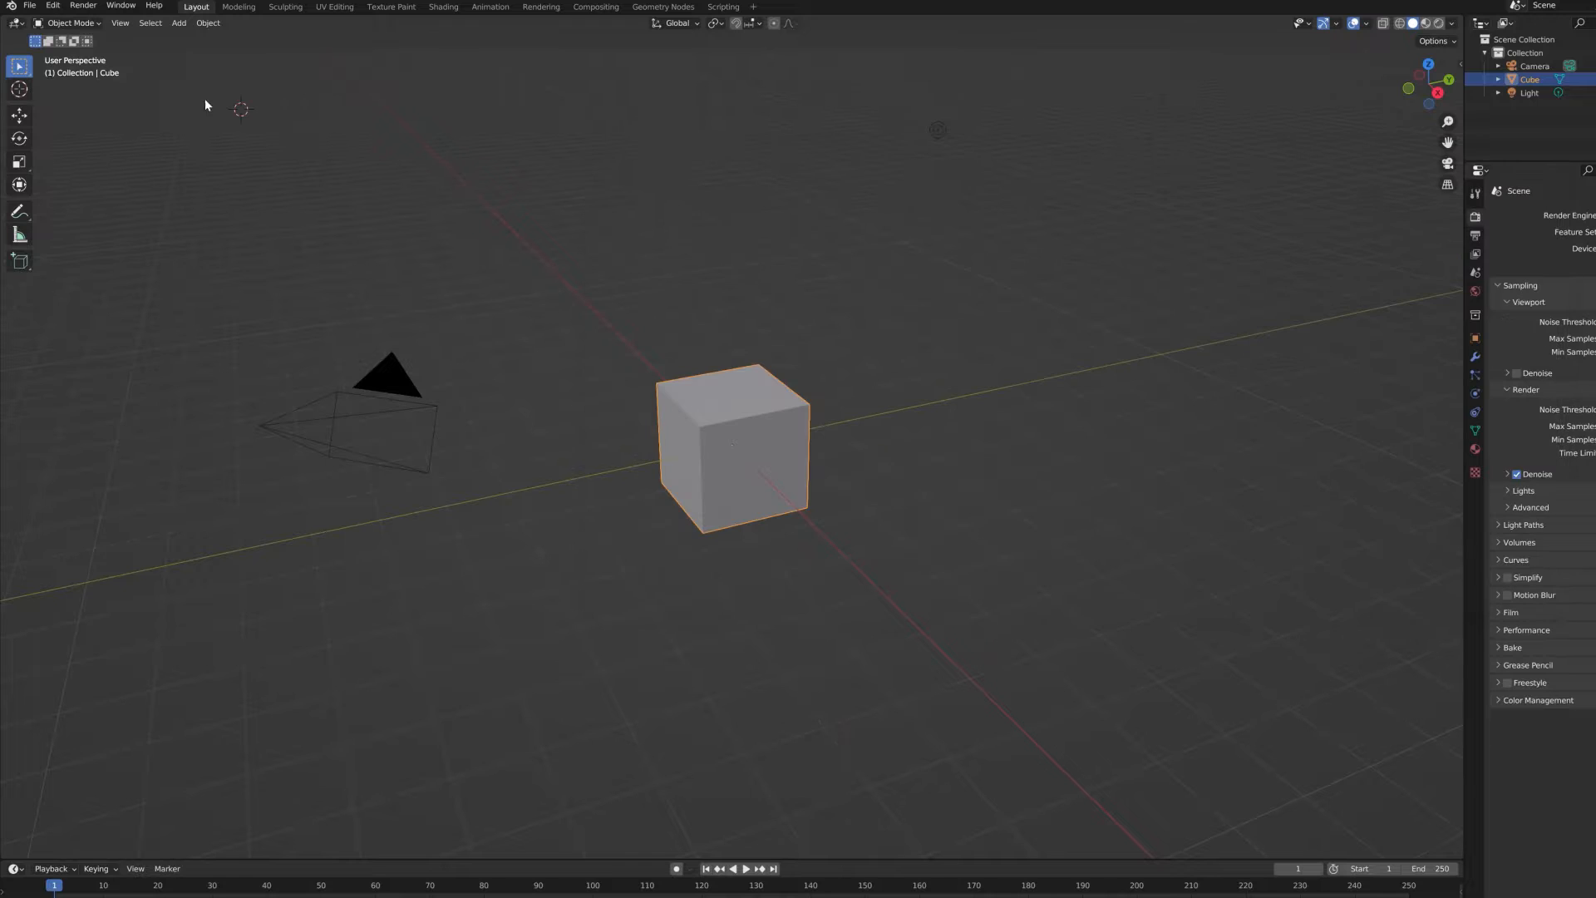
click(52, 7)
click(75, 197)
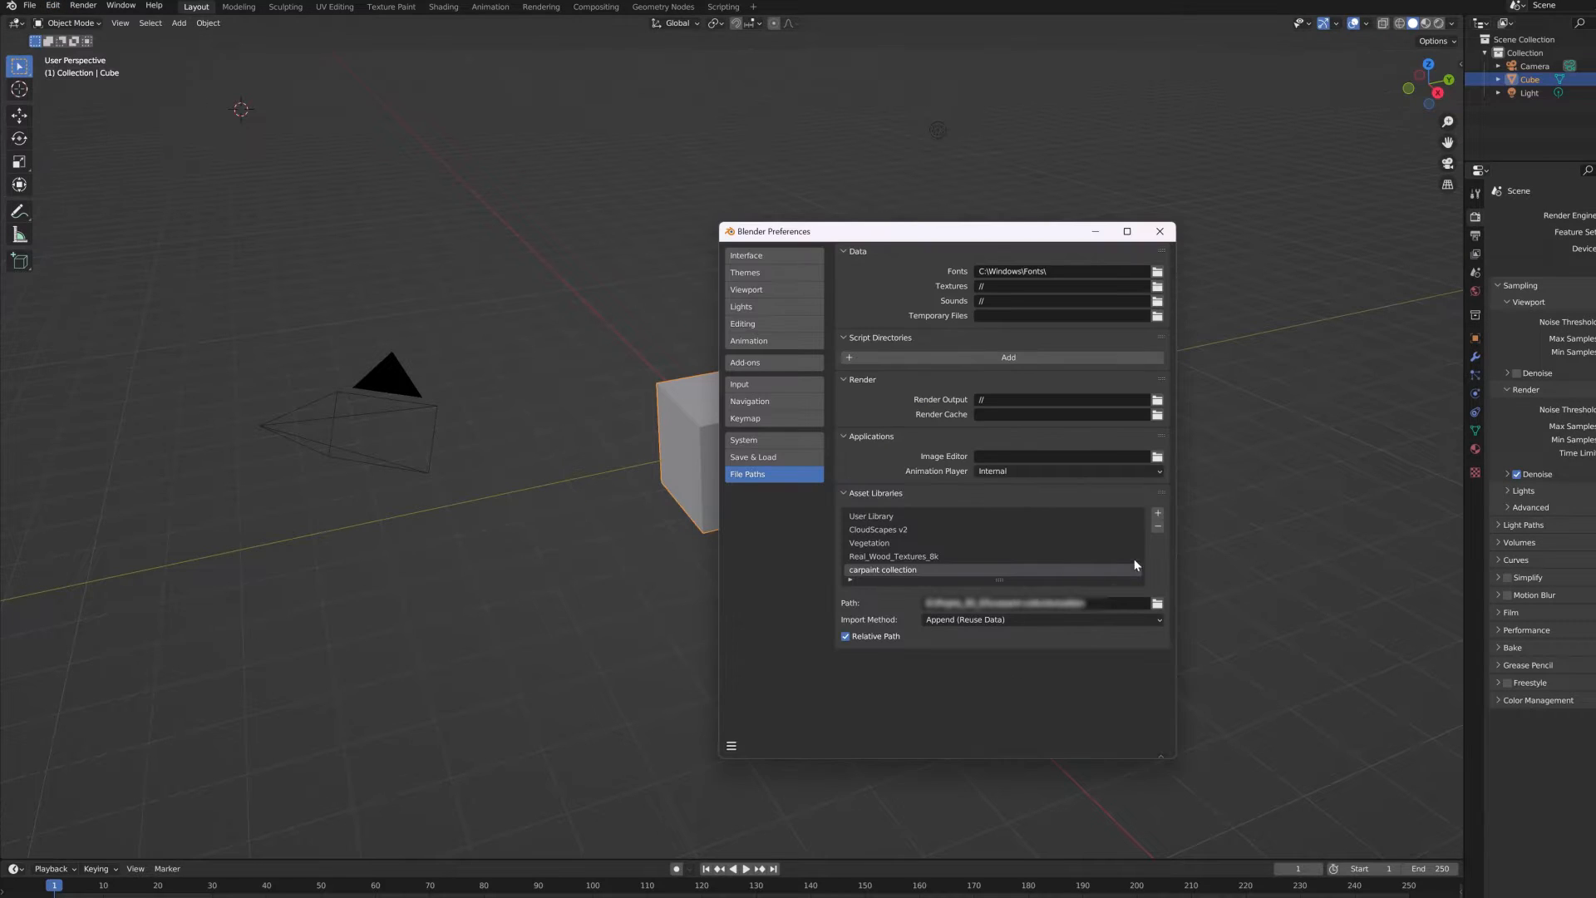
click(1157, 515)
click(591, 252)
click(591, 255)
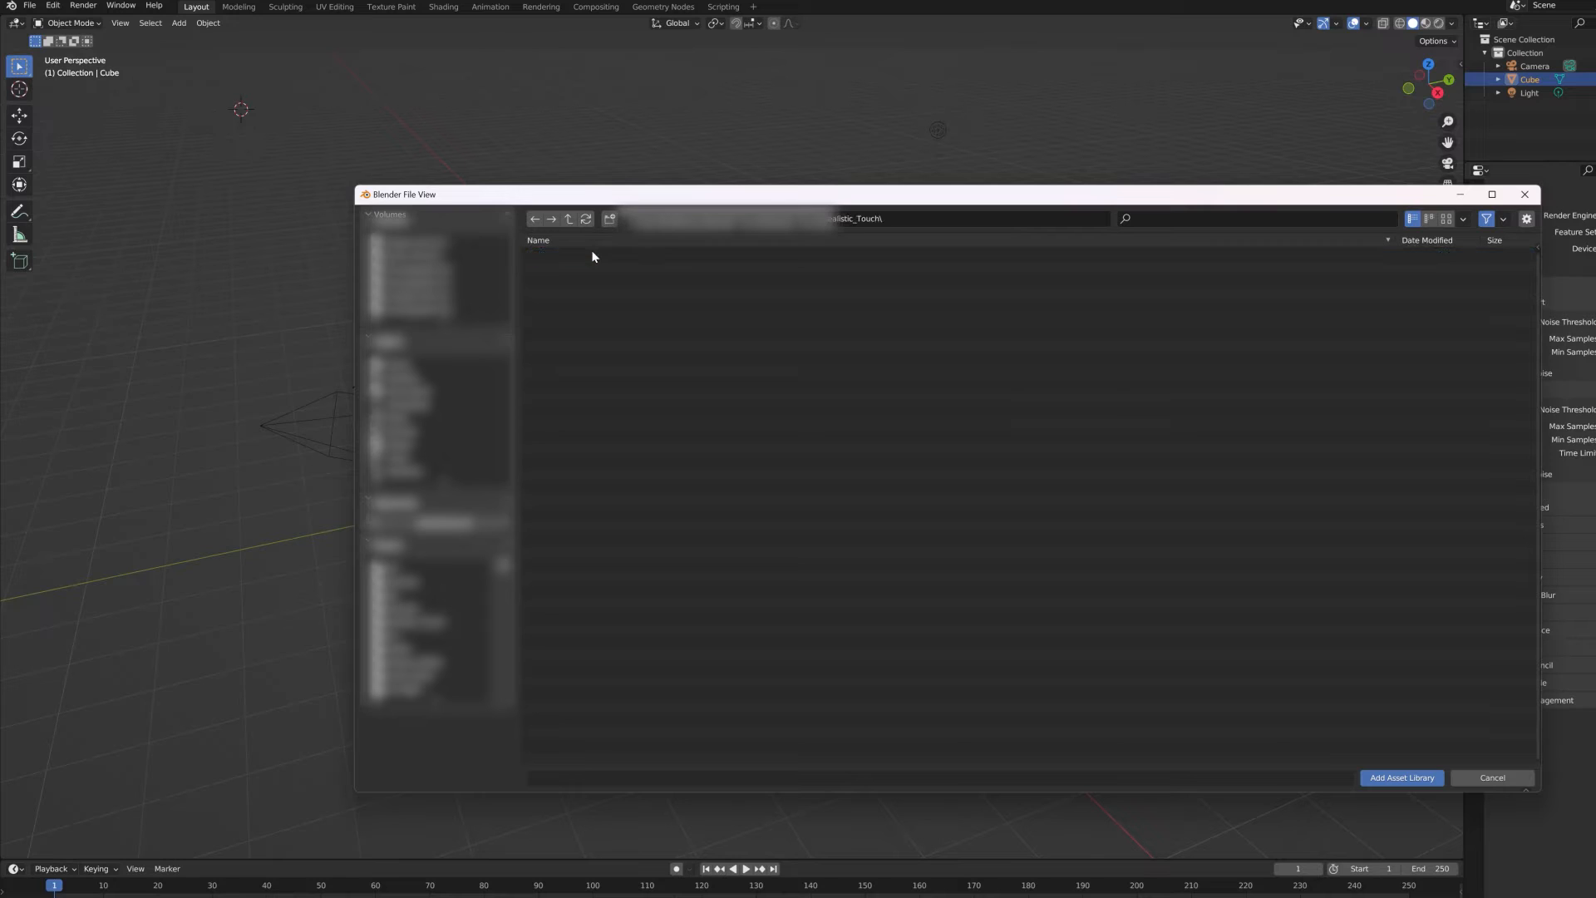
drag(581, 196, 607, 174)
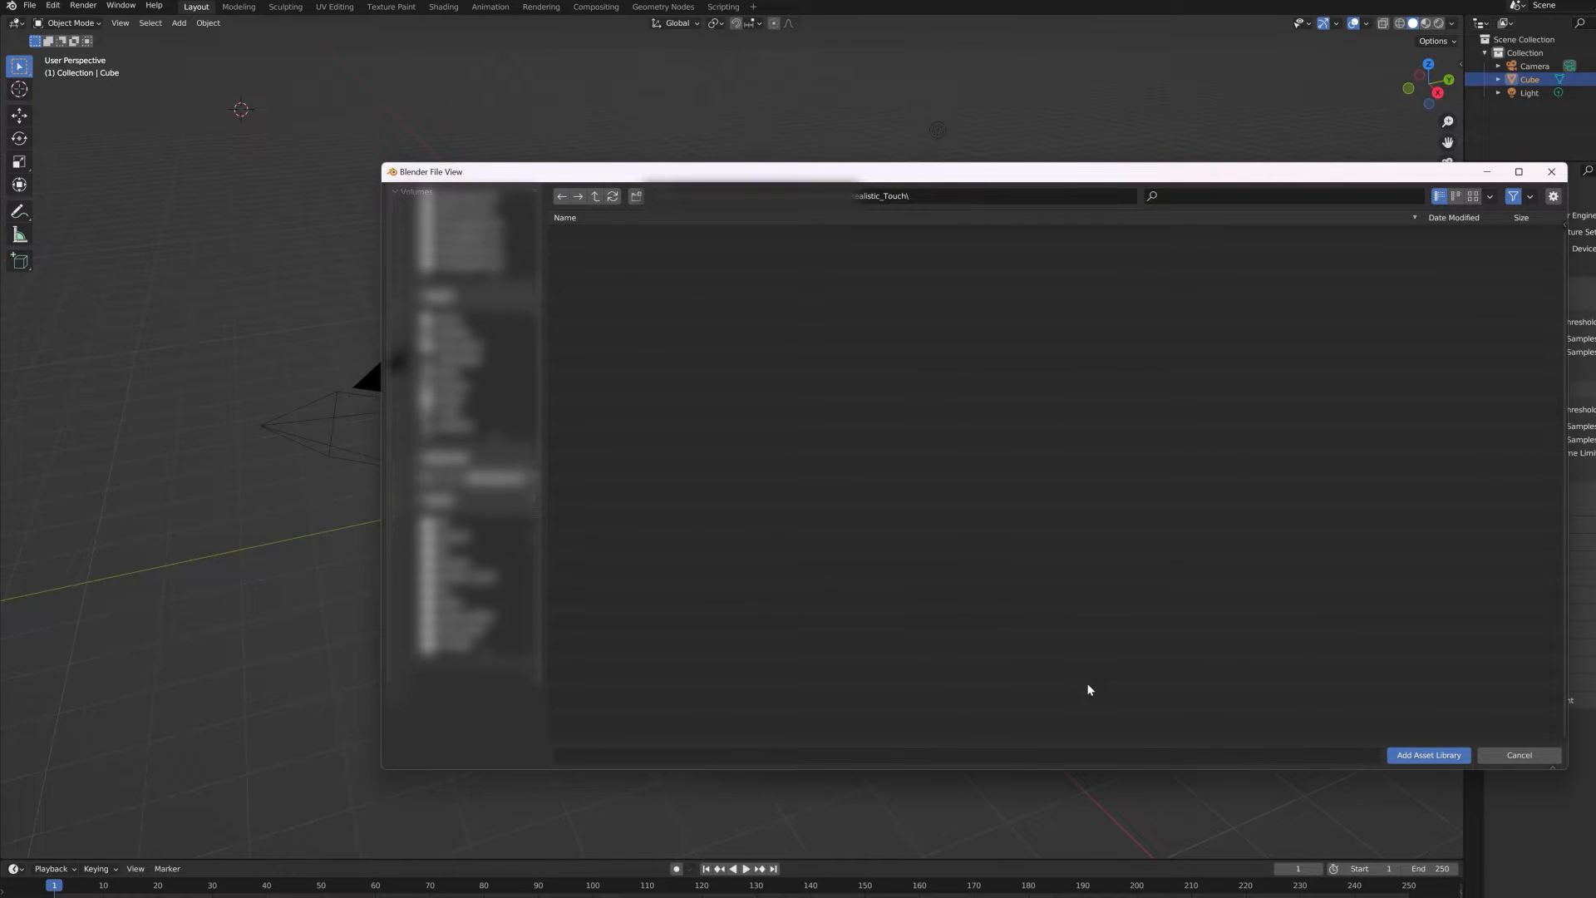
click(1416, 756)
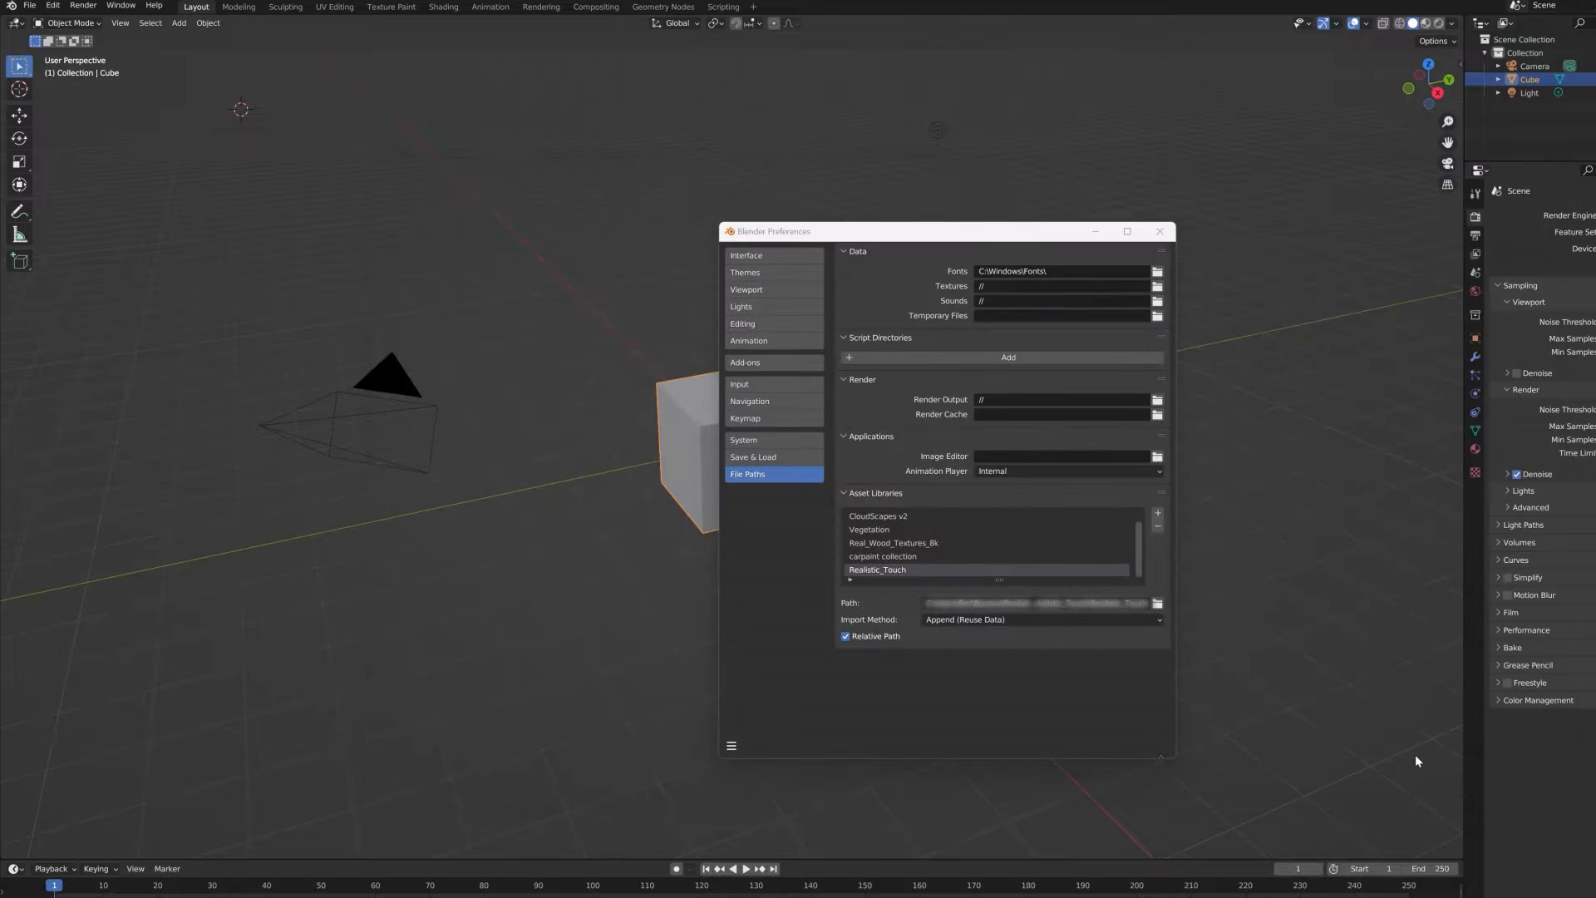
Step: Save the Blender preferences and close their window
click(731, 743)
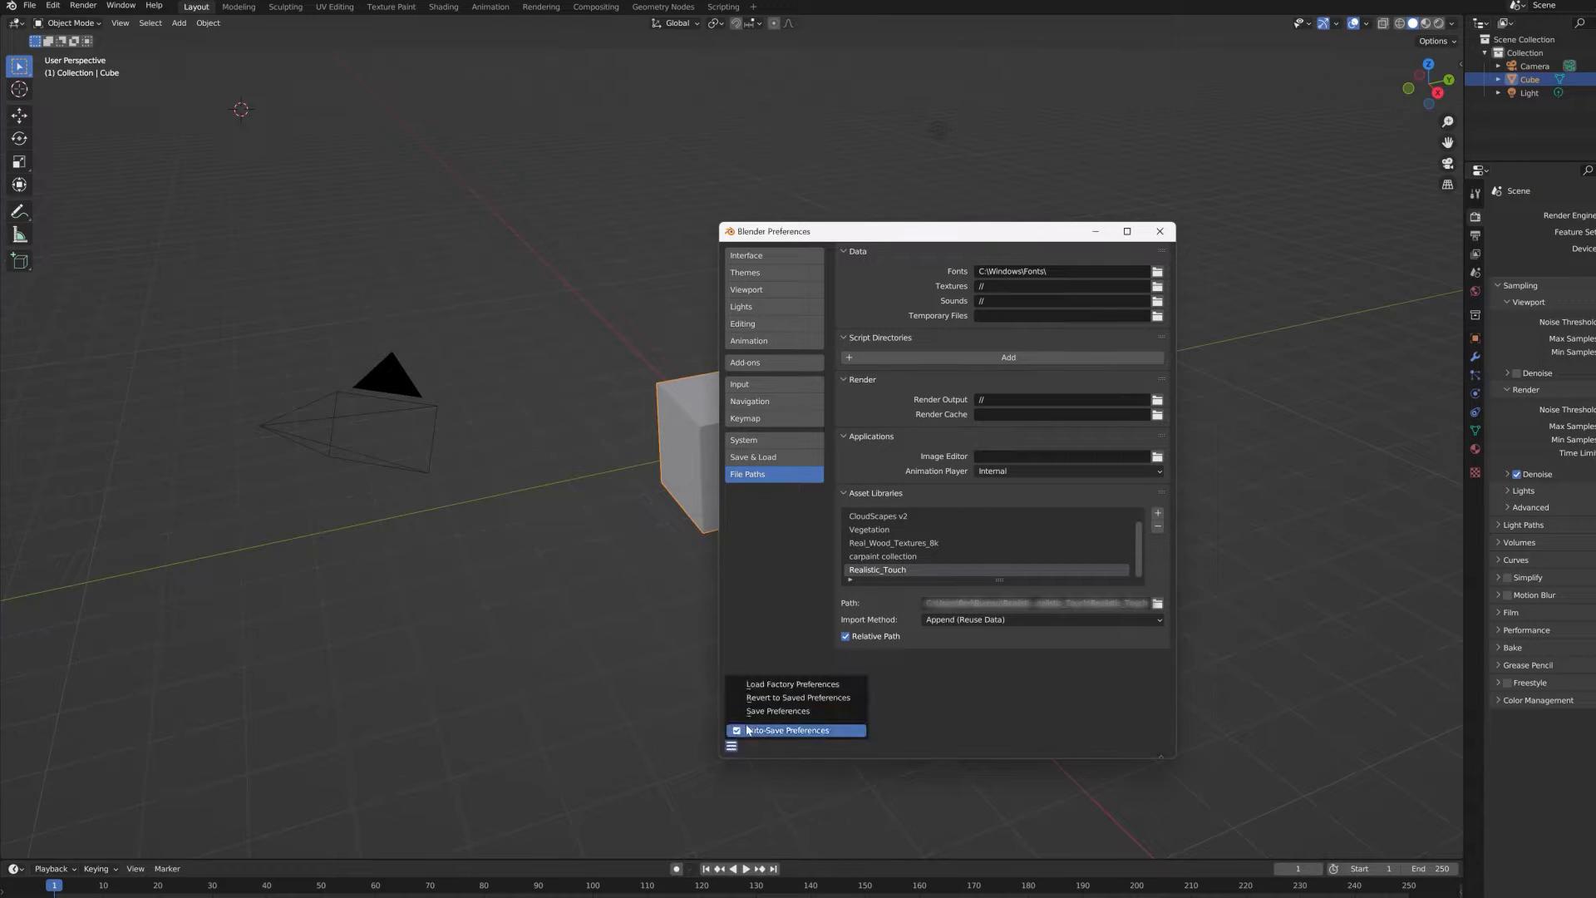
click(776, 712)
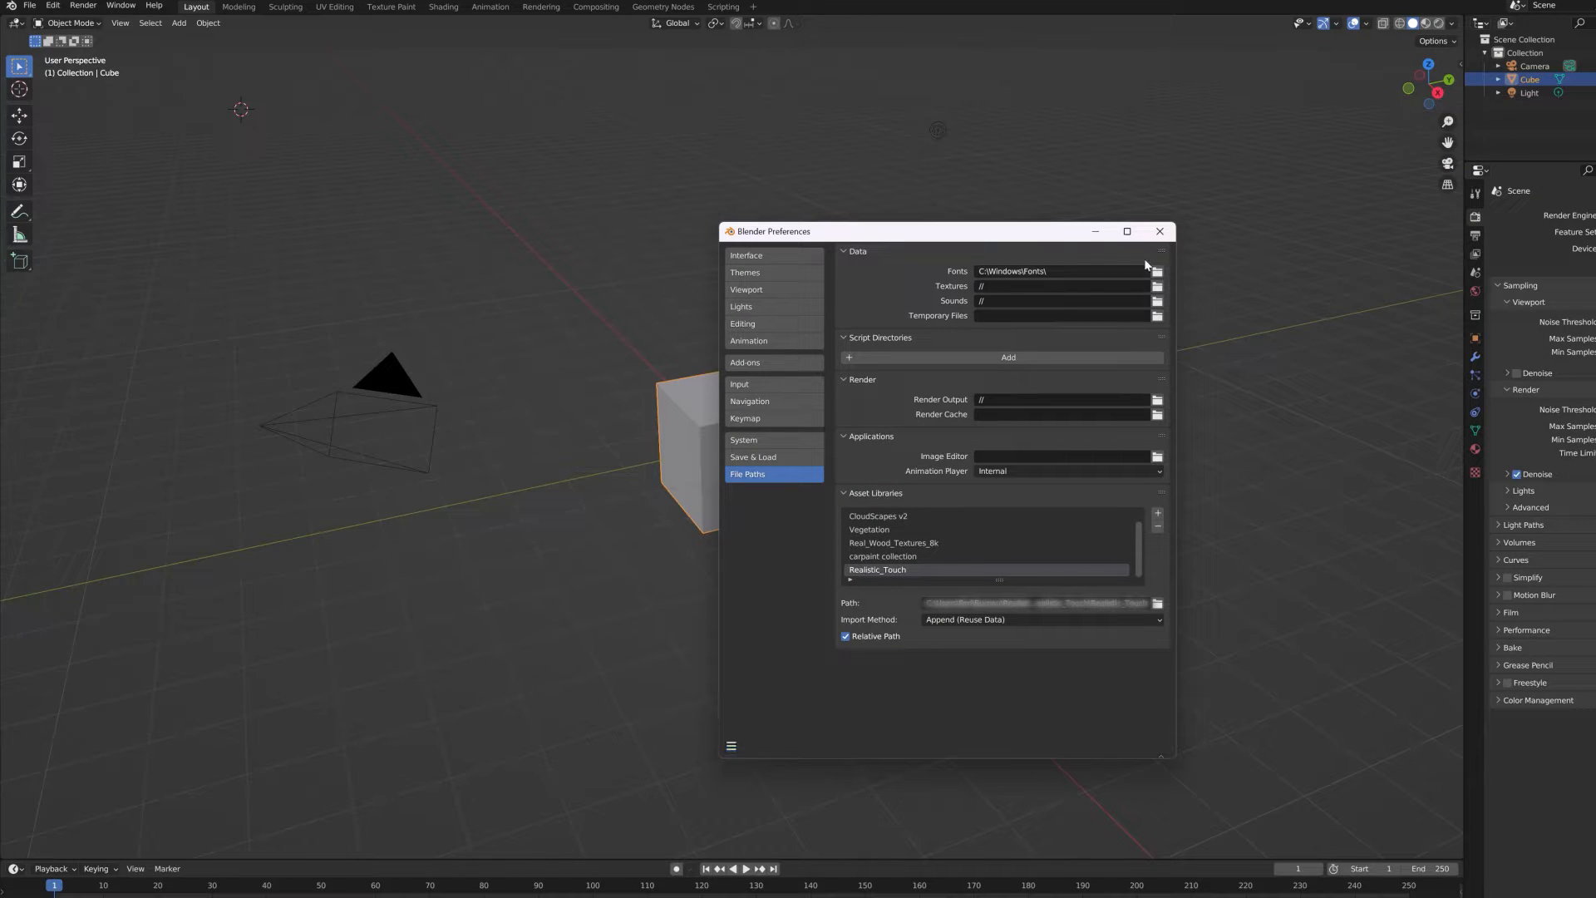
click(1160, 231)
Step: Split the 3D viewport vertically and turn the new area beside it into an Asset Browser
drag(1462, 14, 969, 18)
click(982, 23)
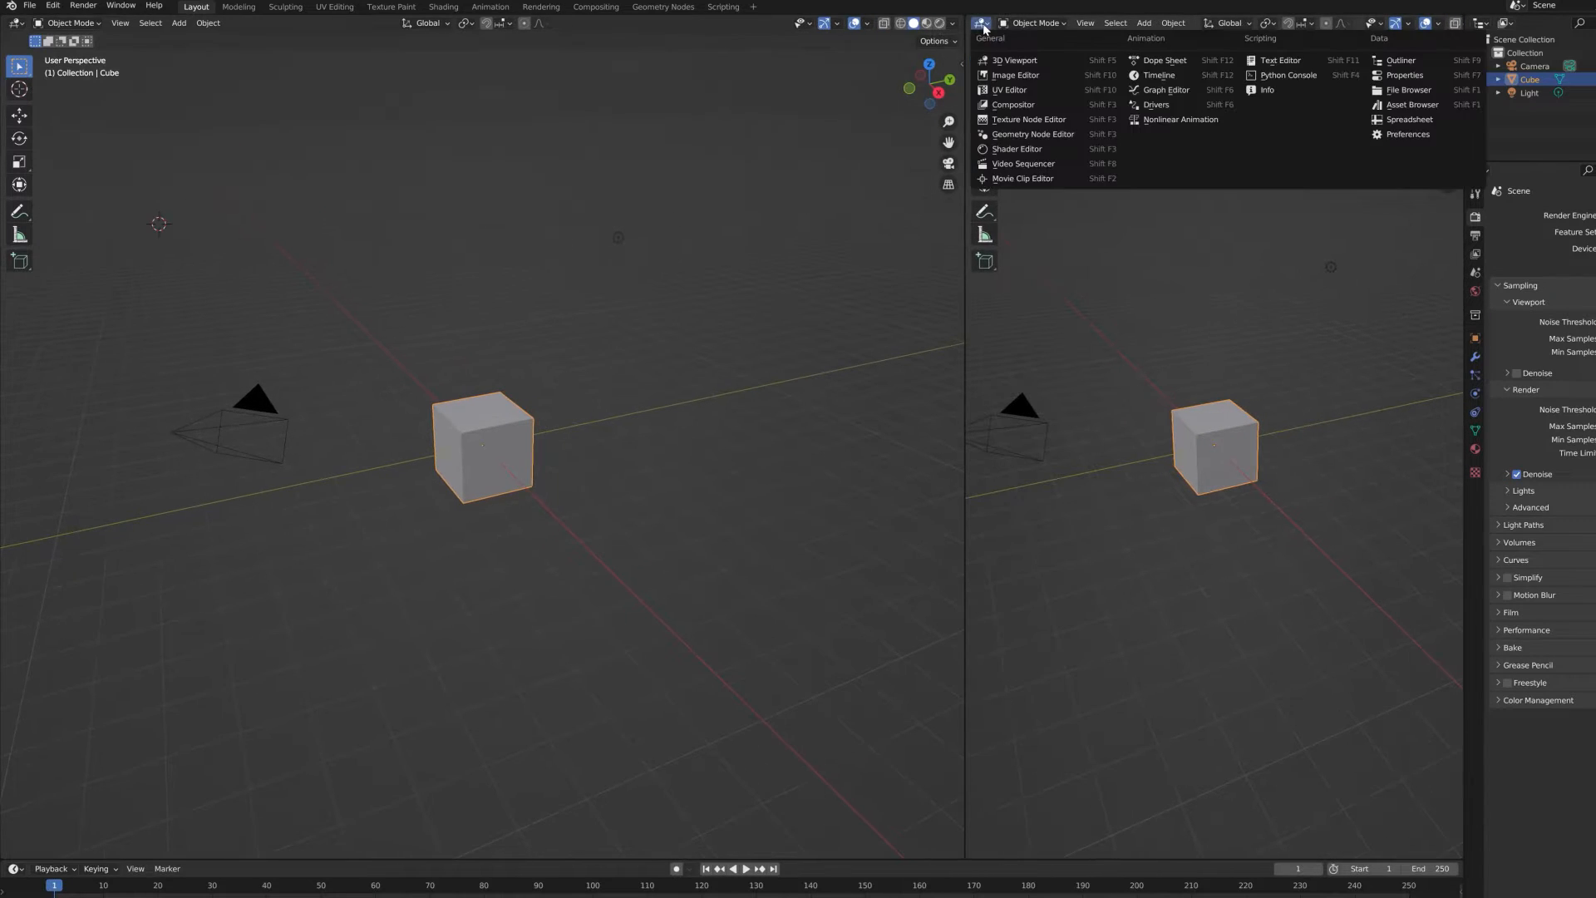
click(1413, 103)
Step: Show the Realistic_Touch library in the Asset Browser and look through its Dust, Flooring and Grunge catalogs
click(1043, 46)
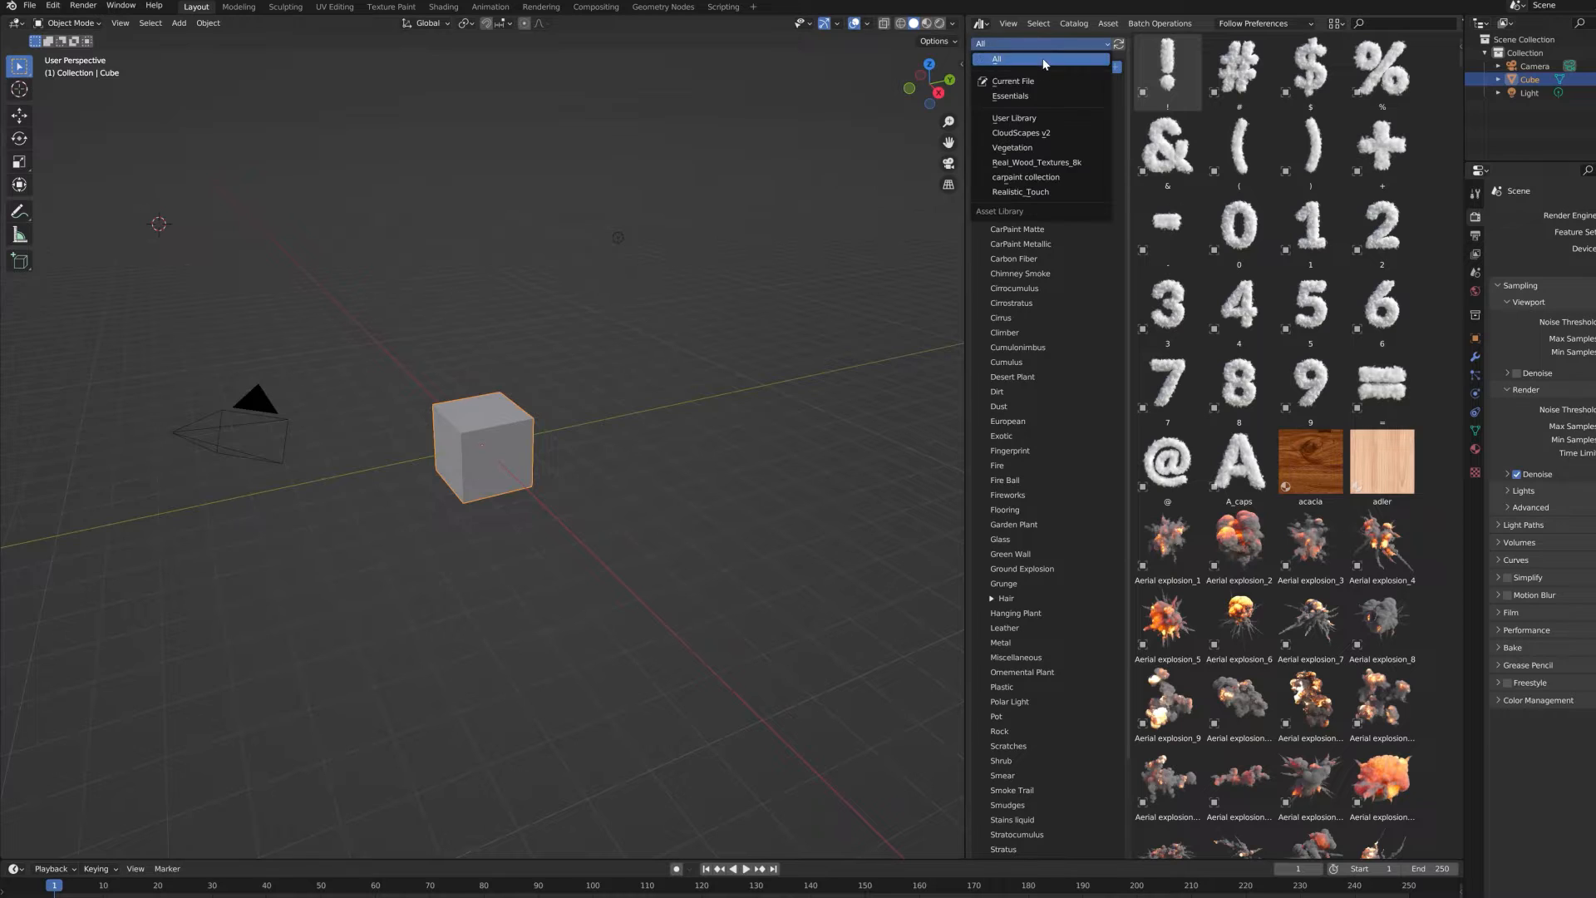
click(1030, 191)
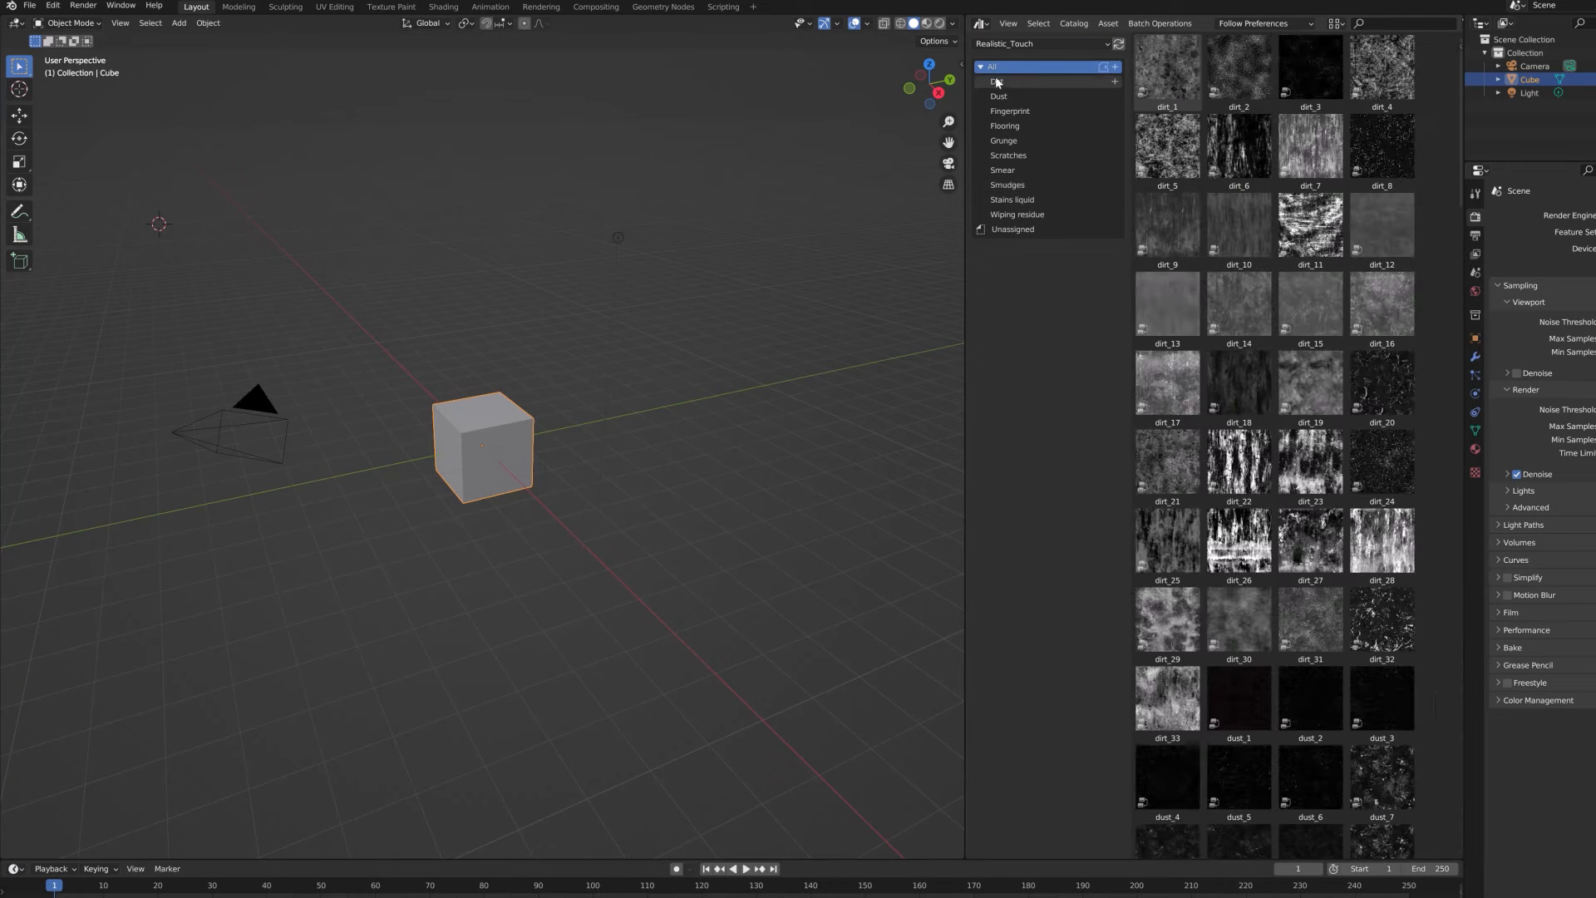
click(999, 97)
click(1005, 126)
click(1003, 142)
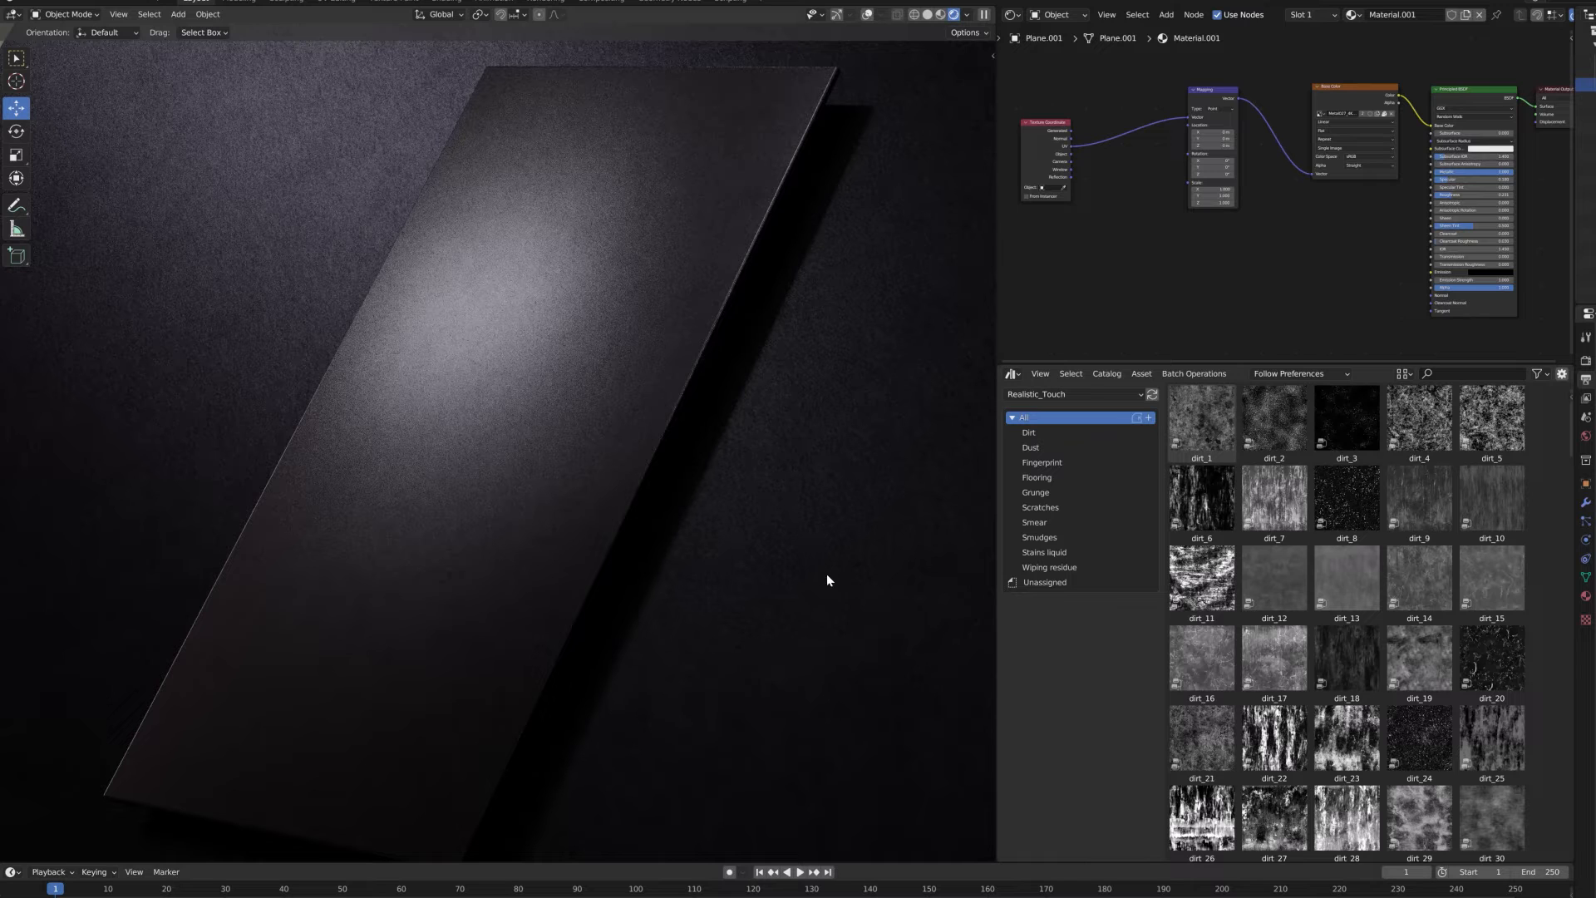
Step: Enlarge the asset previews and find the fingerprint_7 asset in the Fingerprint catalog
click(1051, 478)
click(1404, 374)
click(1432, 400)
click(1422, 453)
scroll(1518, 556, down, 3)
click(1051, 462)
click(1291, 669)
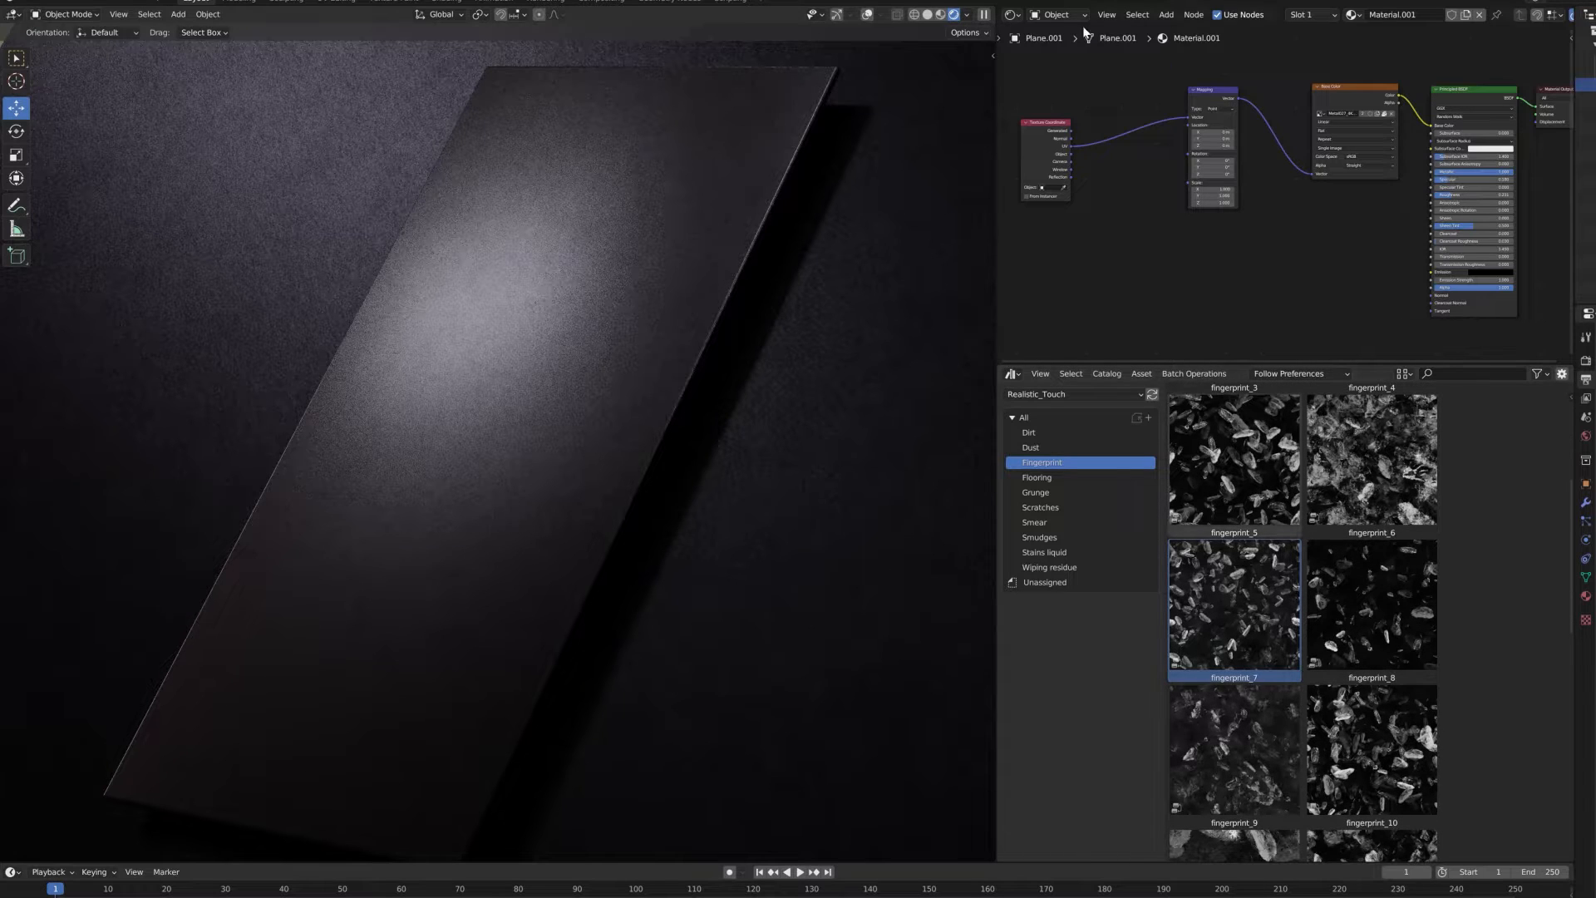
Step: Add the fingerprint_7 asset to Material.001 in the Shader Editor, placing its node below the Base Color texture
click(1010, 14)
click(1036, 147)
key(shift+alt+z)
click(867, 14)
drag(1242, 637, 1292, 254)
click(1285, 205)
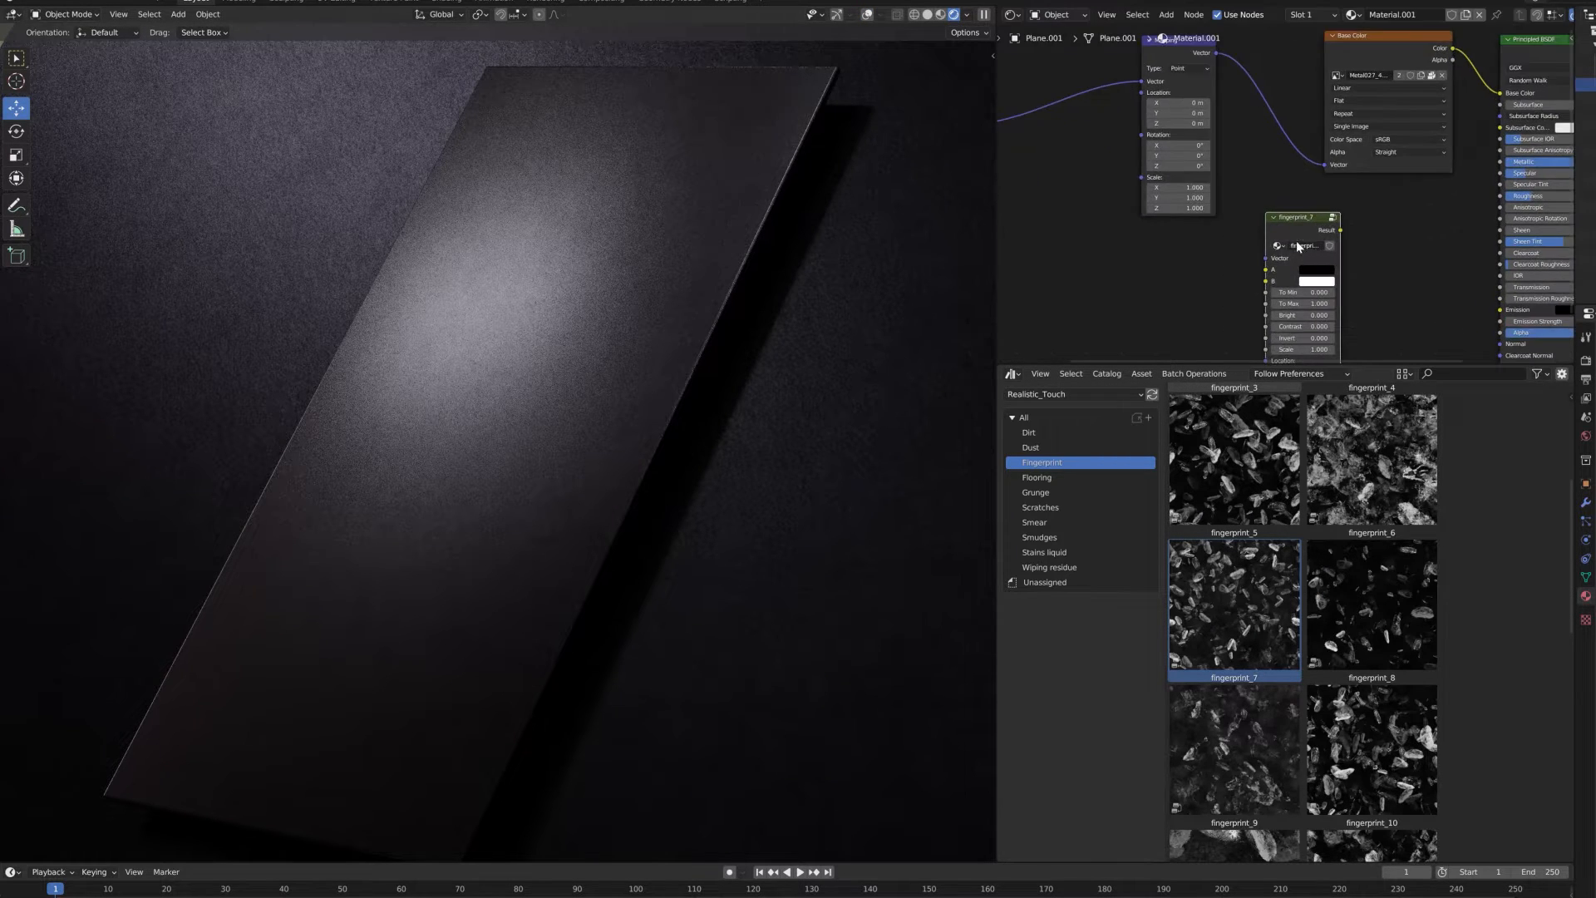
scroll(1295, 242, up, 2)
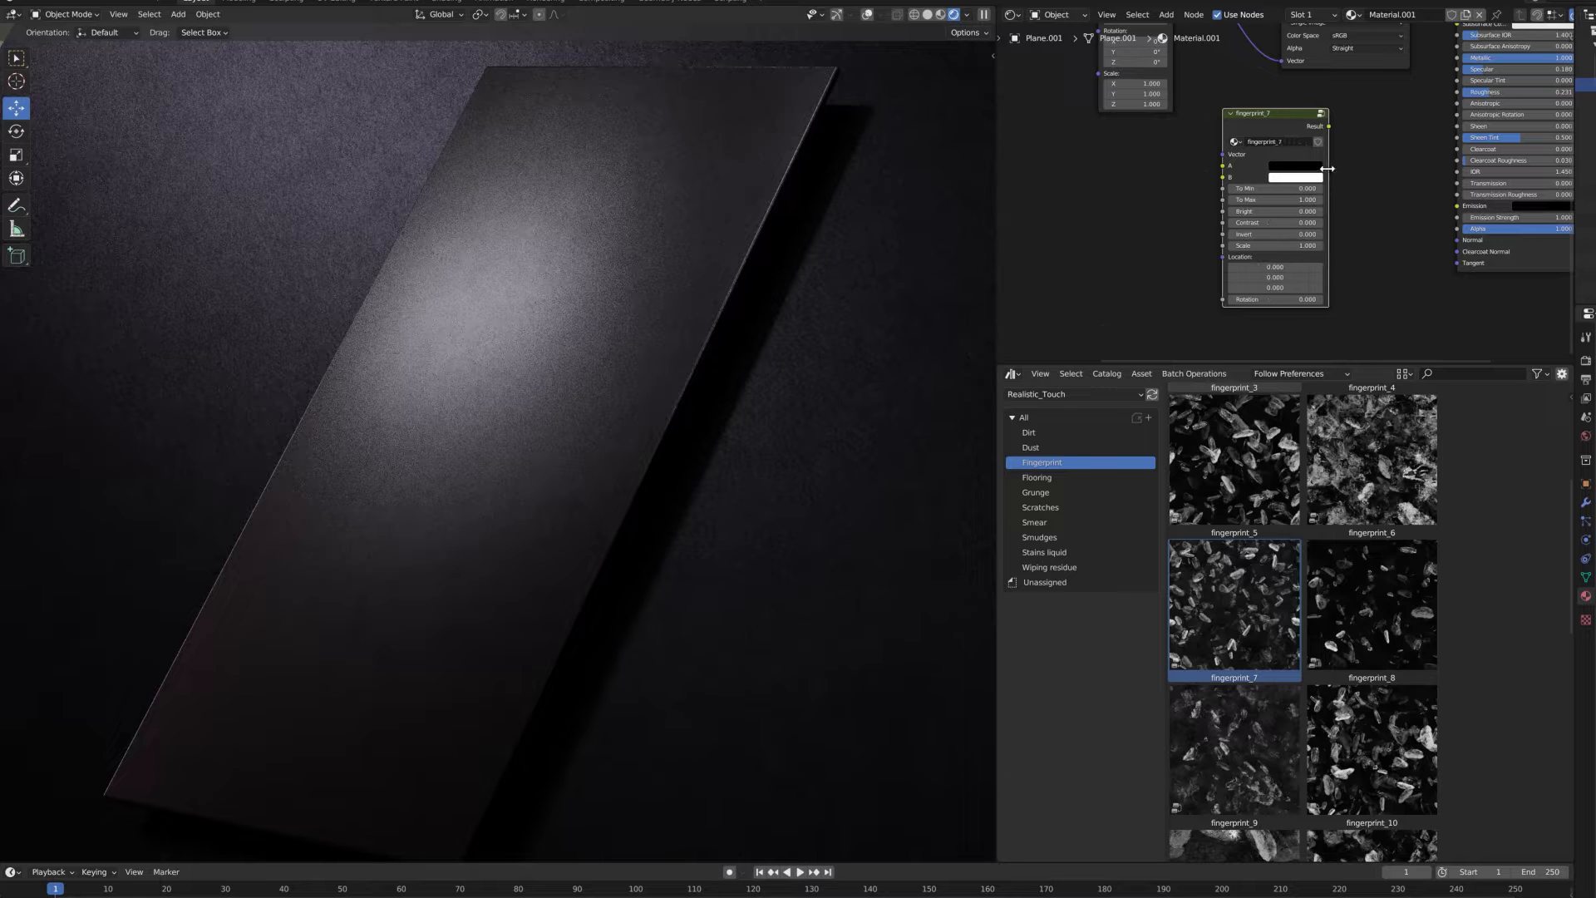
scroll(1292, 170, down, 2)
drag(1281, 160, 1321, 144)
Step: Link the Texture Coordinate node's UV output to the Vector input of the fingerprint_7 node
middle_drag(1258, 187, 1309, 210)
drag(1060, 105, 1337, 200)
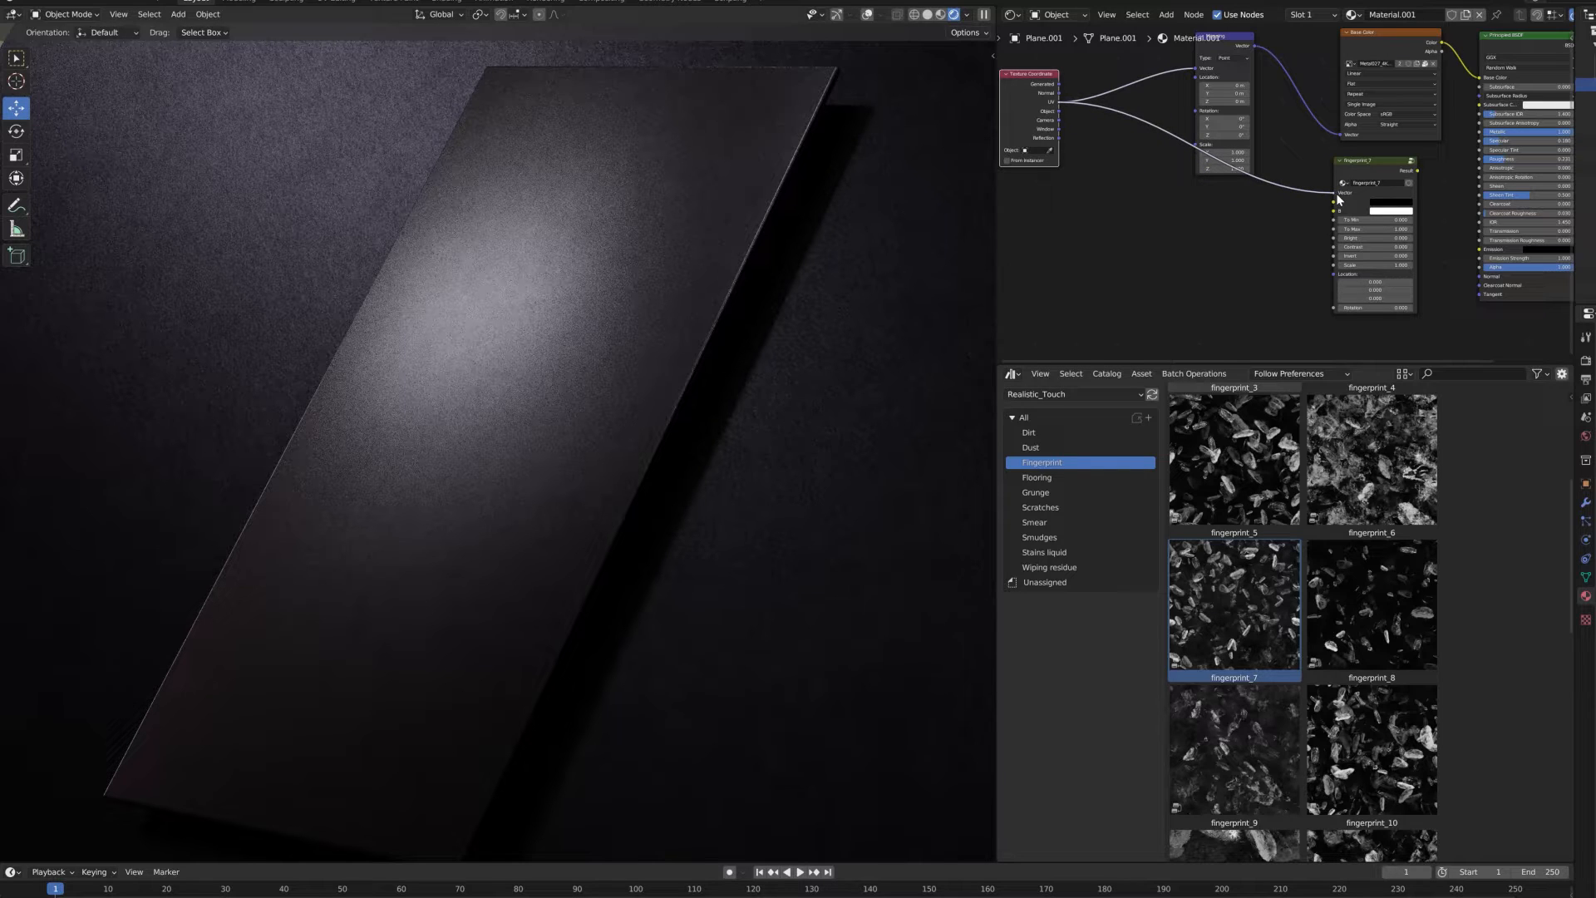
drag(1053, 102, 1059, 113)
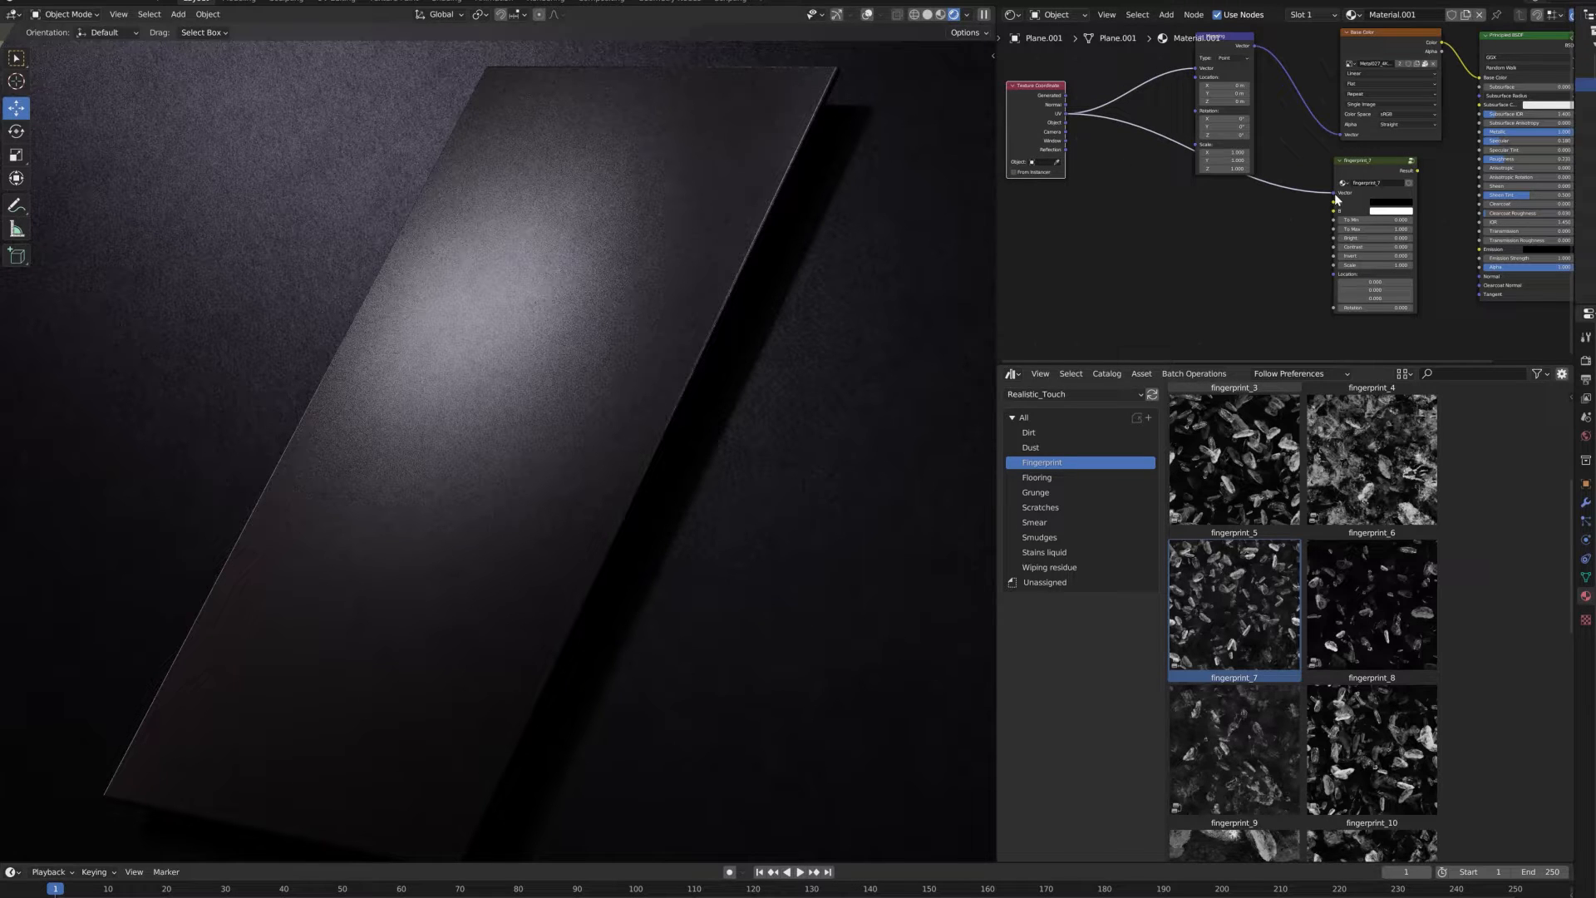
Step: Connect the fingerprint_7 node's Result output to the Roughness input of the Principled BSDF
mouse_move(1328, 171)
mouse_down()
mouse_move(1381, 166)
mouse_move(1342, 169)
mouse_up()
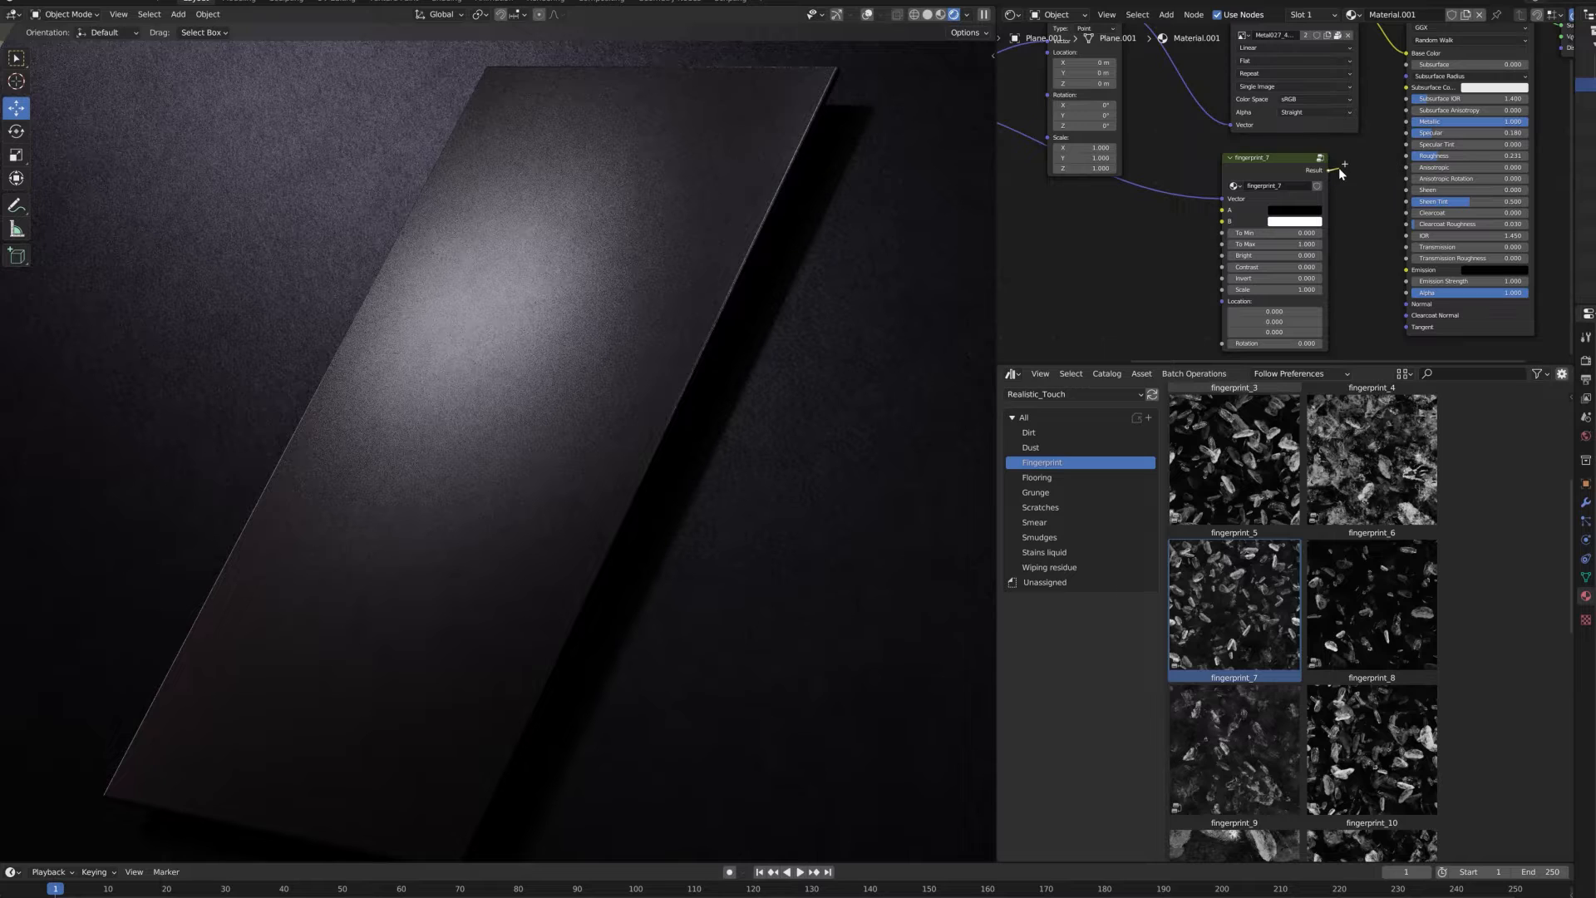
middle_drag(1364, 157, 1287, 163)
scroll(1264, 213, down, 1)
drag(1251, 180, 1325, 168)
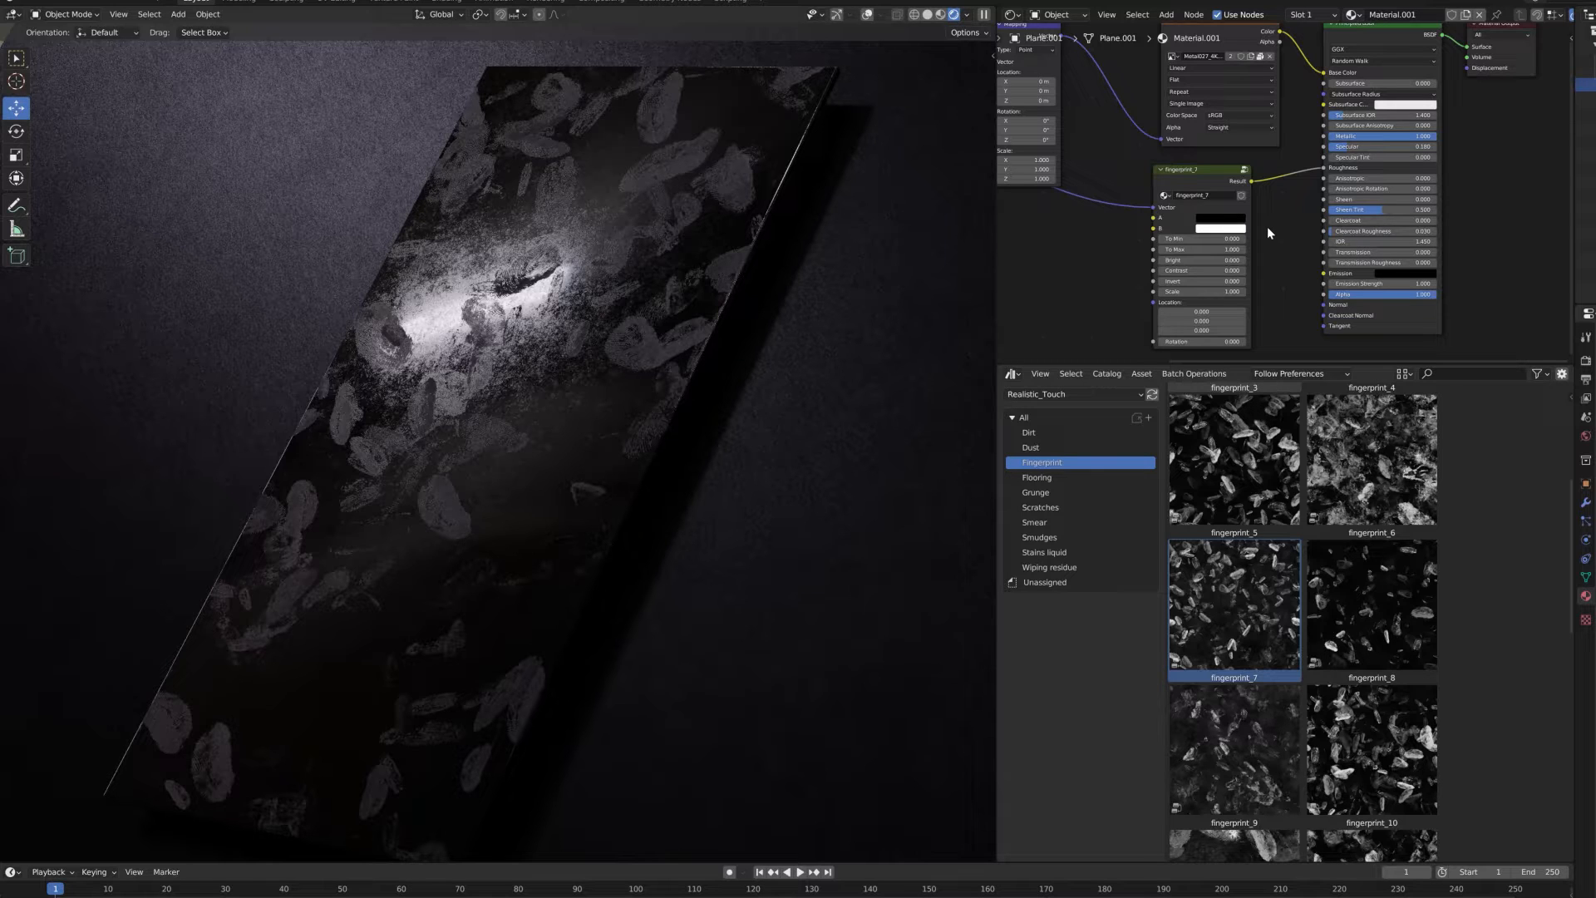
Step: Try full white for colour A of the fingerprint_7 node and return it to black
scroll(1267, 226, up, 3)
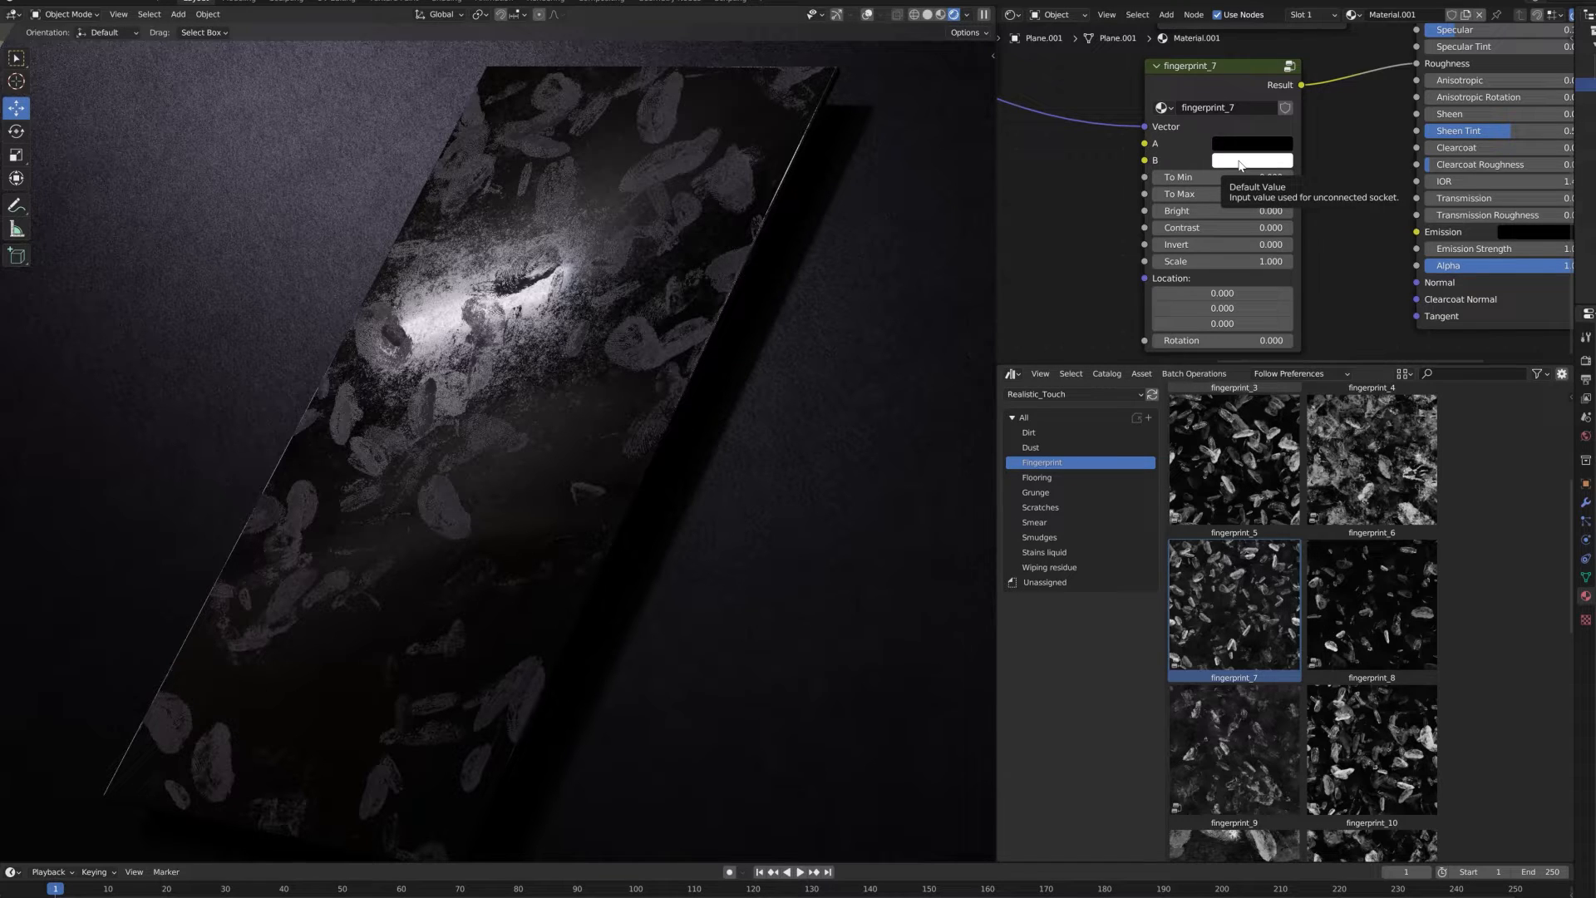
click(1242, 145)
drag(1344, 171, 1344, 151)
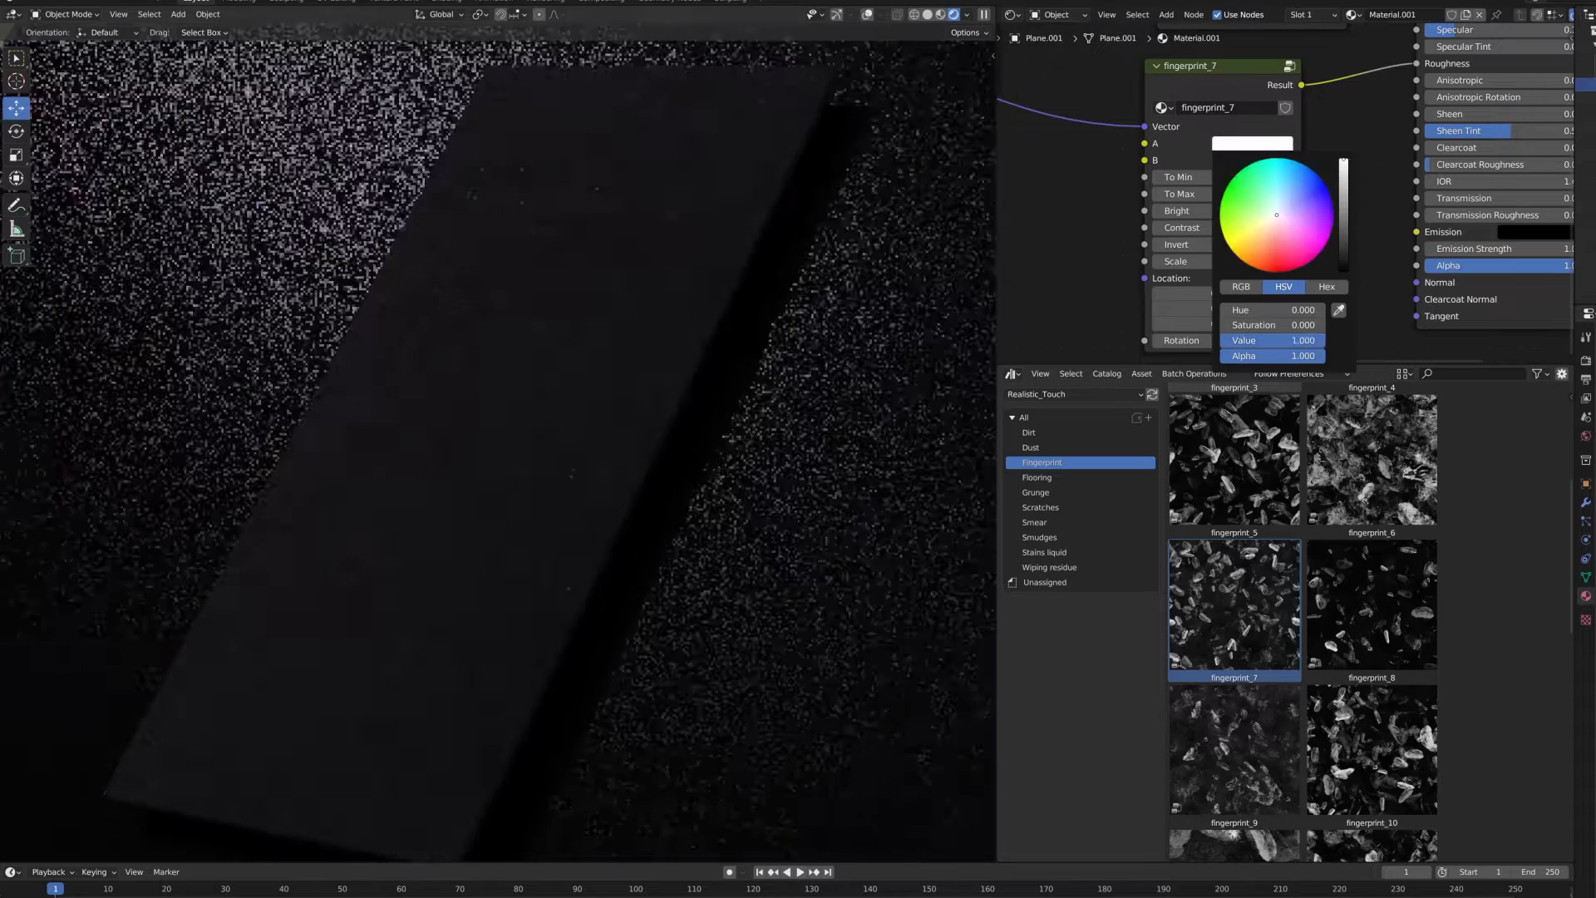
click(1289, 160)
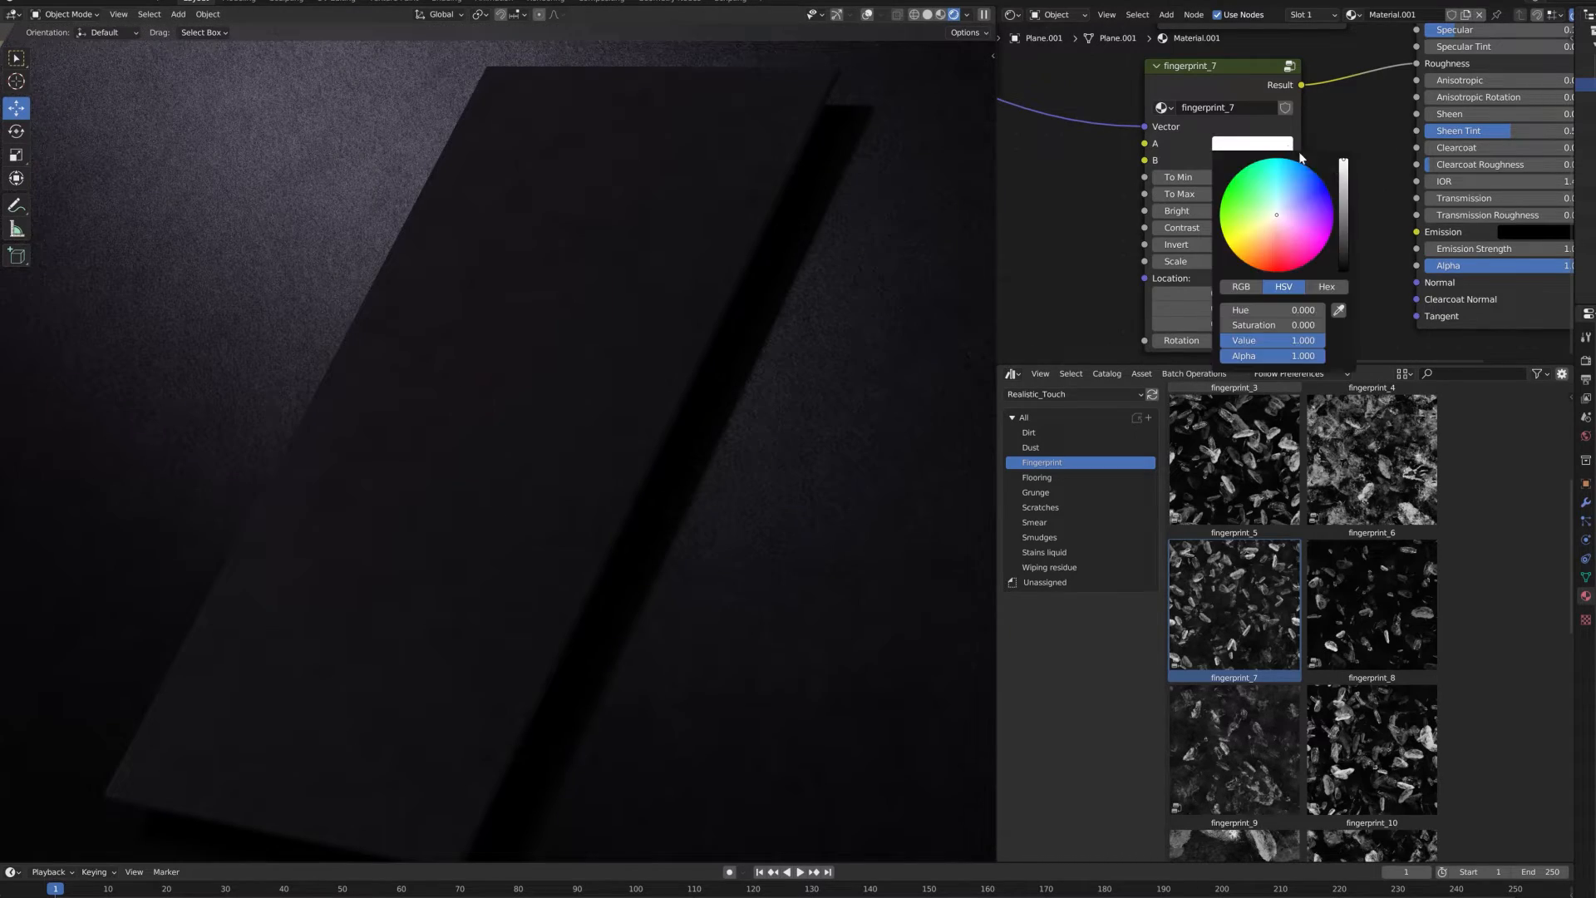
drag(1344, 166, 1344, 274)
Step: Try colour B of the fingerprint_7 node at black and at a grey with a value of 0.5
click(1256, 159)
drag(1344, 201, 1344, 291)
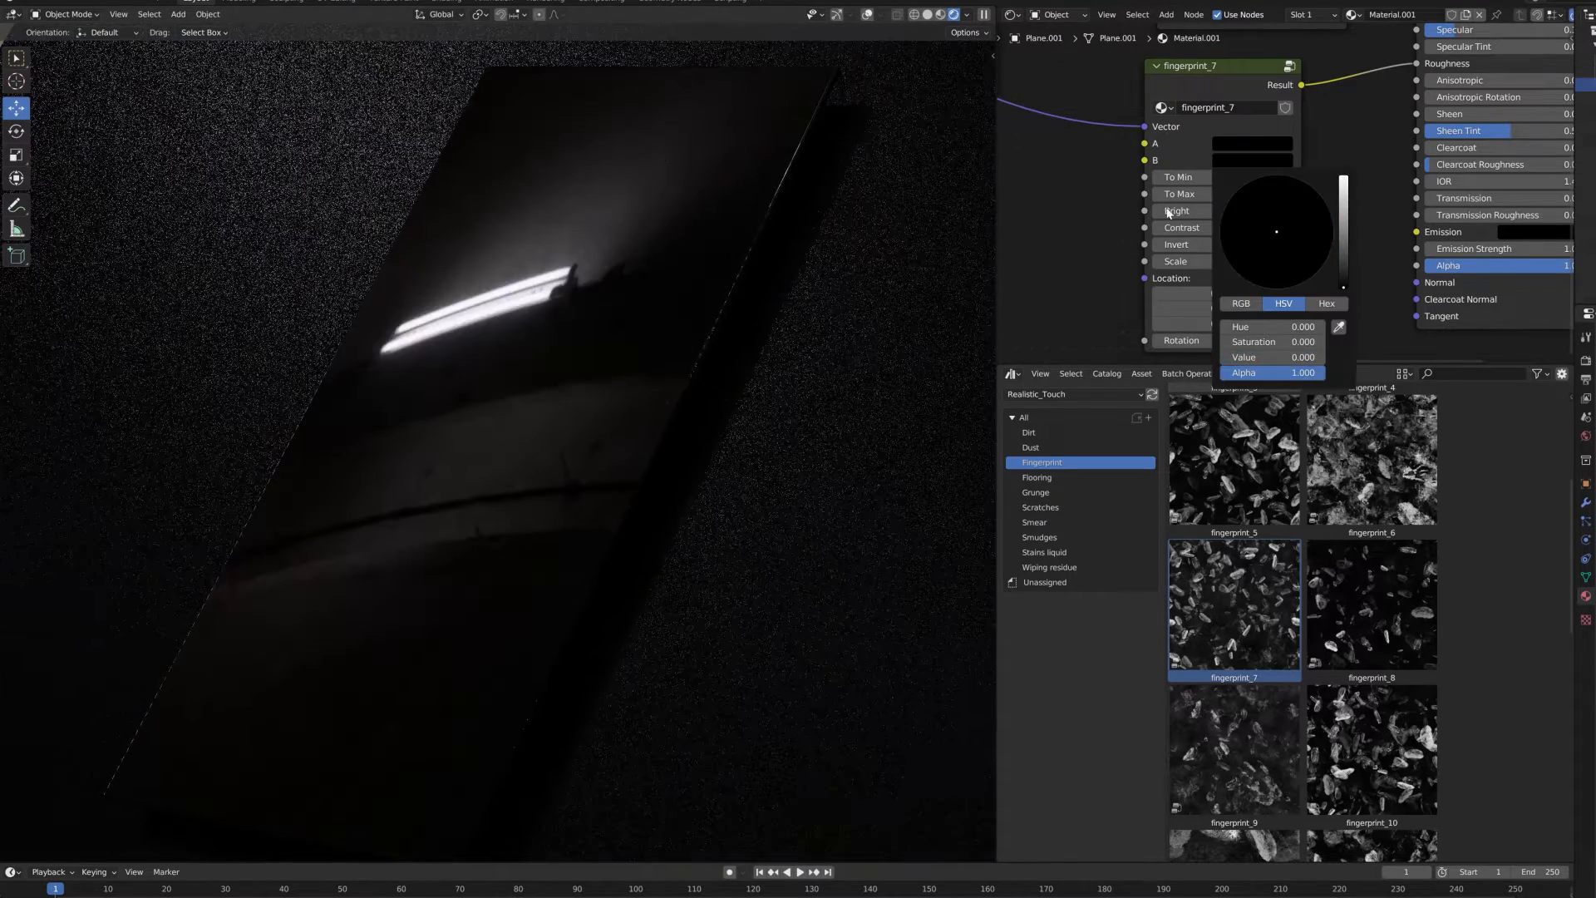
click(1252, 160)
drag(1344, 286, 1348, 218)
click(1252, 160)
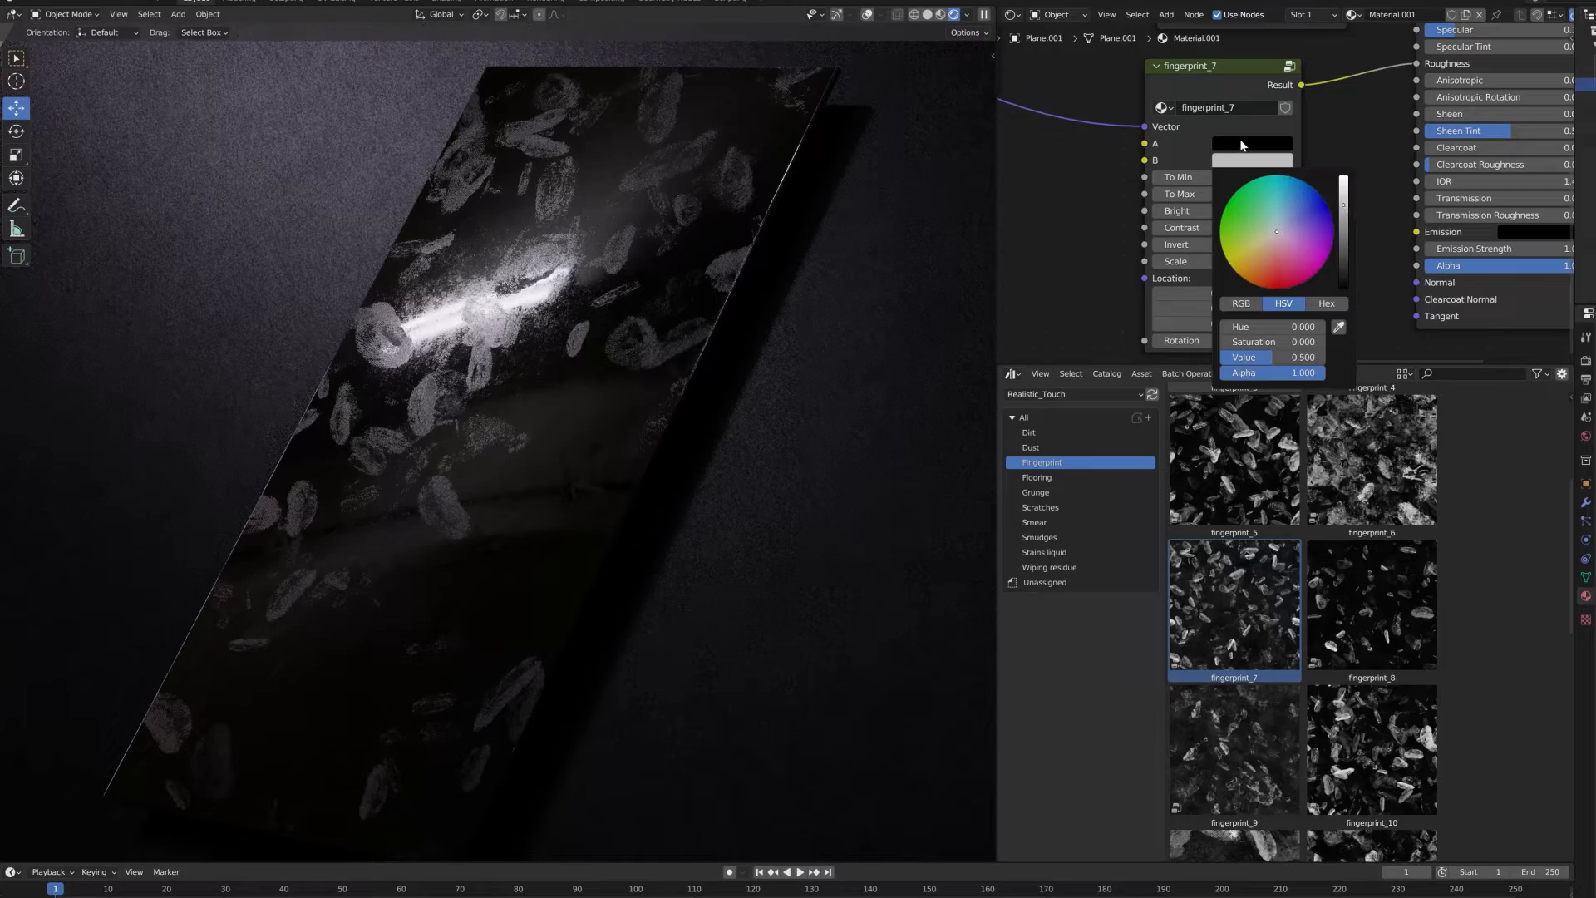
Step: Try a grey for colour A of the fingerprint_7 node, and reset A to black and B to white
click(1252, 143)
drag(1340, 269, 1343, 228)
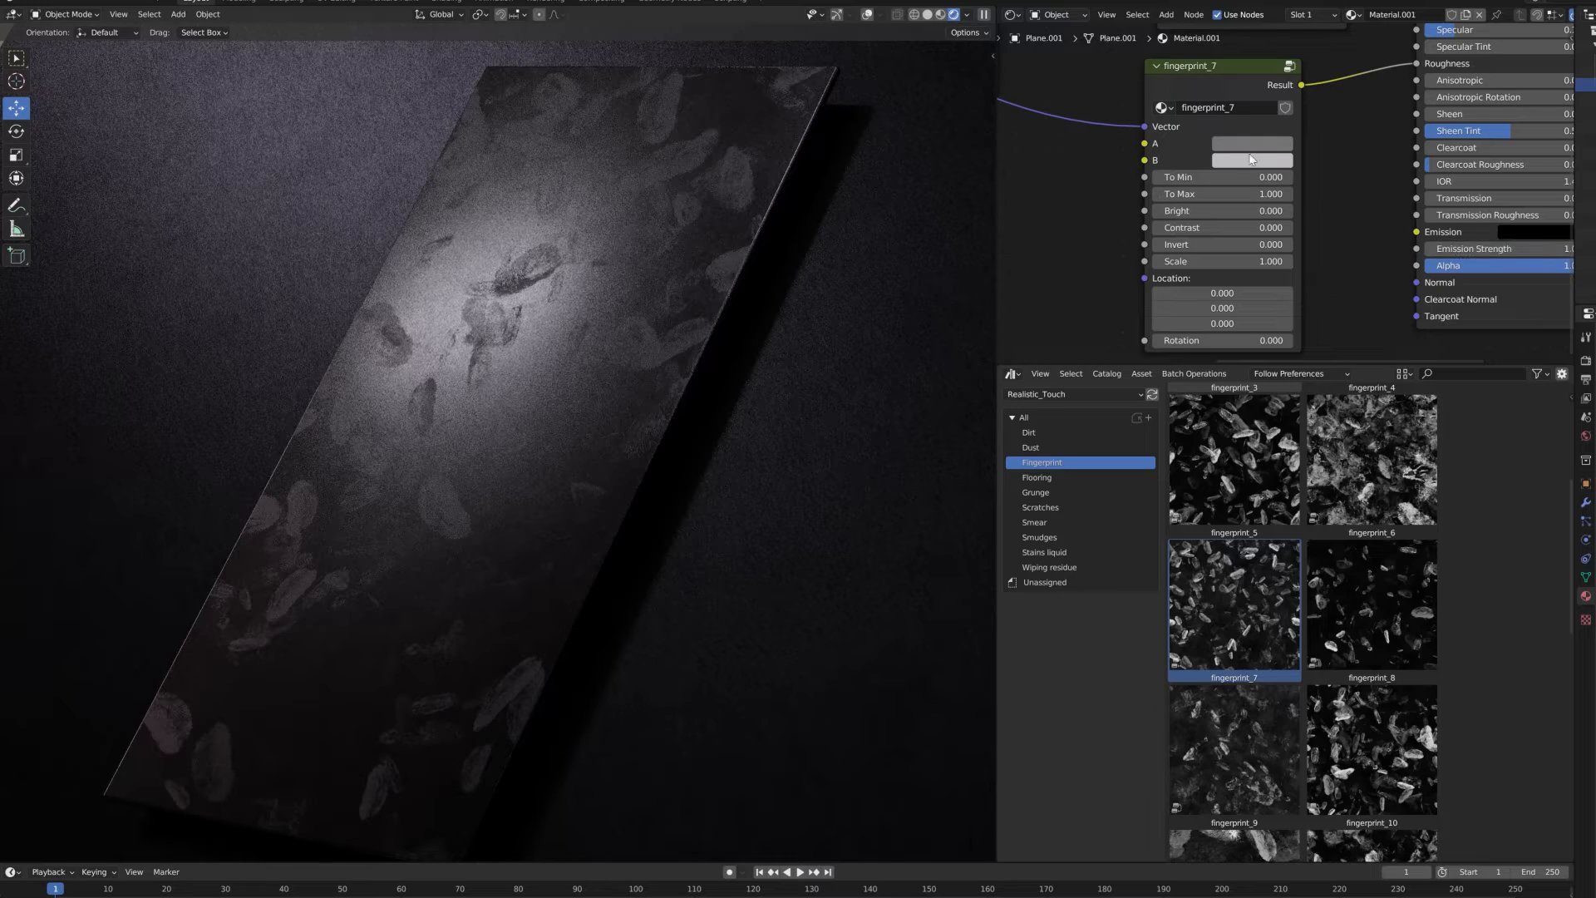
click(1255, 141)
drag(1344, 205, 1341, 274)
click(1247, 159)
drag(1345, 189, 1343, 164)
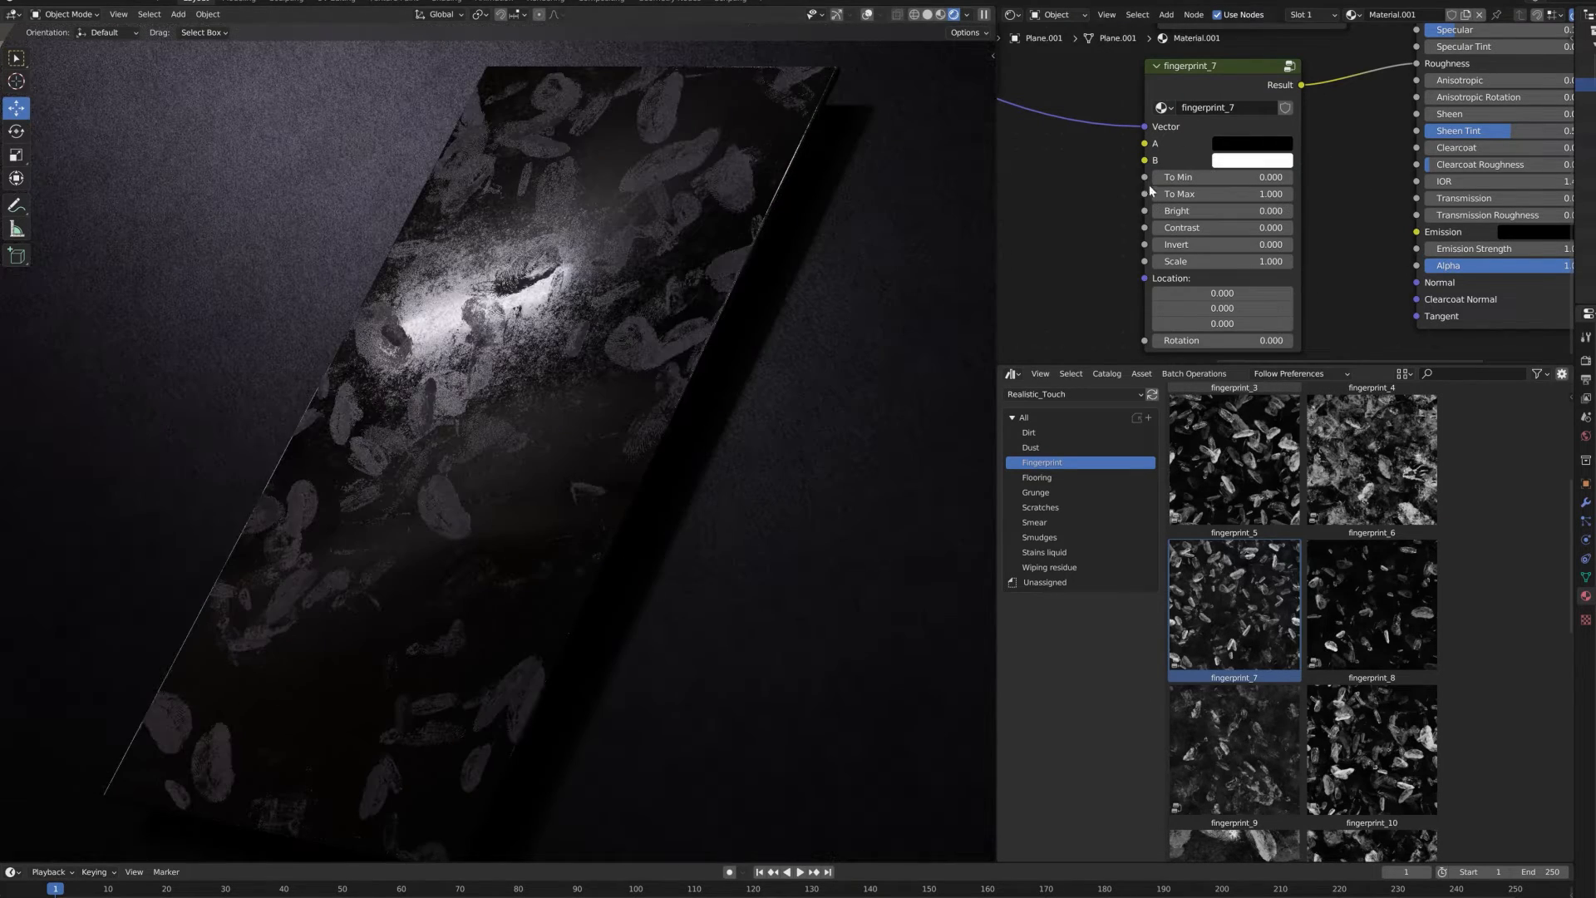
Step: Try a different To Min value on the fingerprint_7 node and reset it to 0
drag(1214, 179, 1244, 193)
click(1214, 178)
text(0)
key(Return)
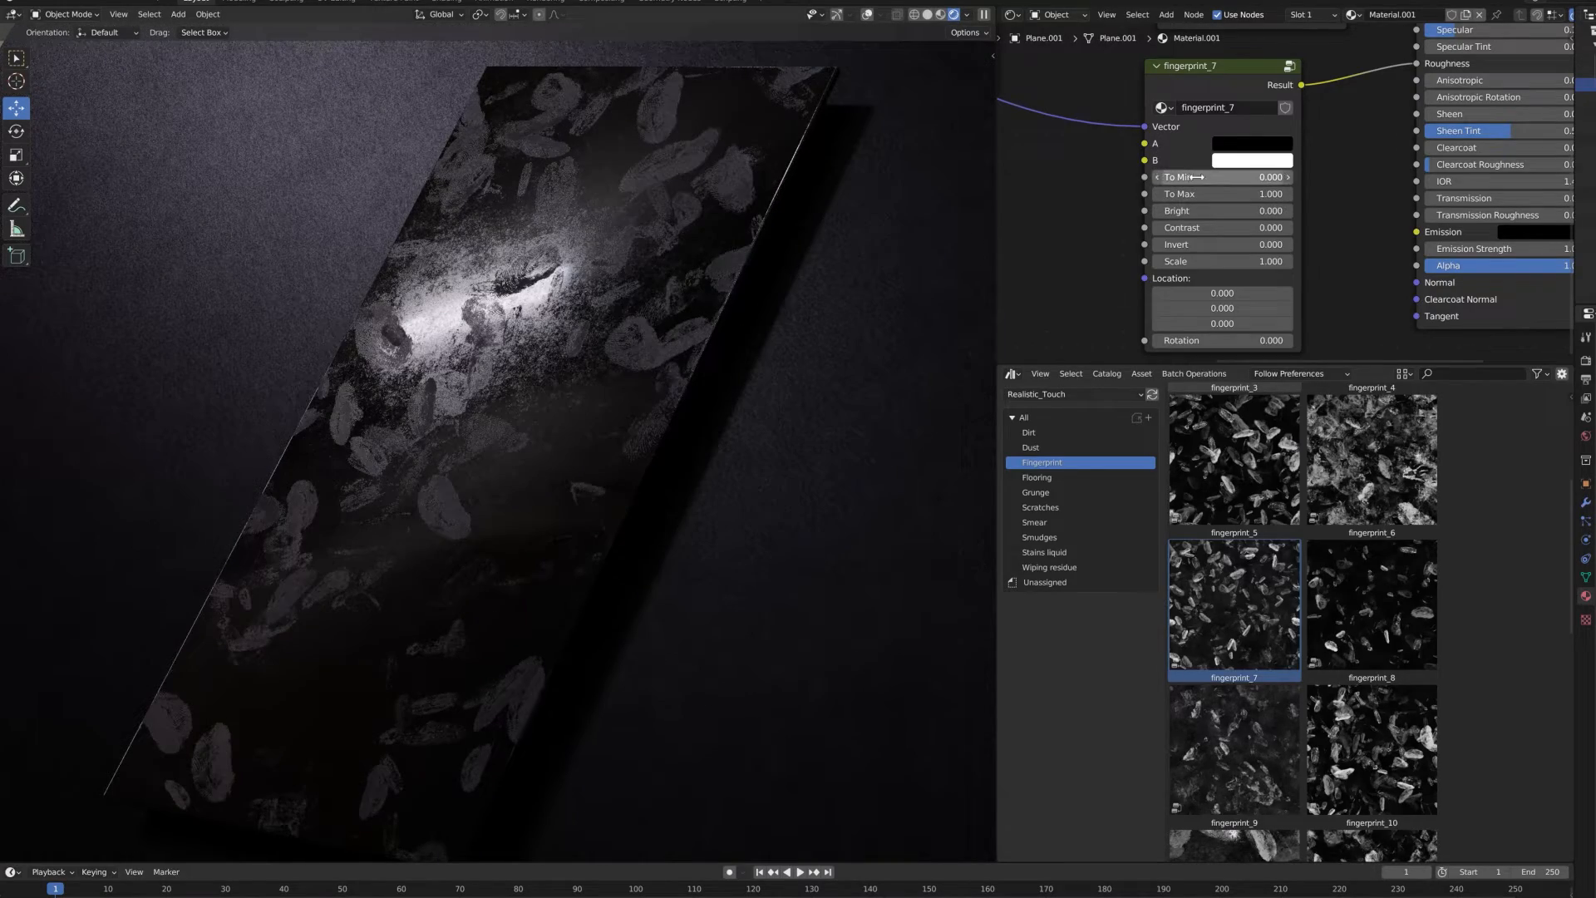
Step: Try a Bright value of 0.6 on the fingerprint_7 node and bring it back to 0
click(1200, 211)
text(0.6)
key(Return)
mouse_move(1195, 210)
mouse_down()
mouse_move(1174, 209)
mouse_move(1198, 208)
mouse_up()
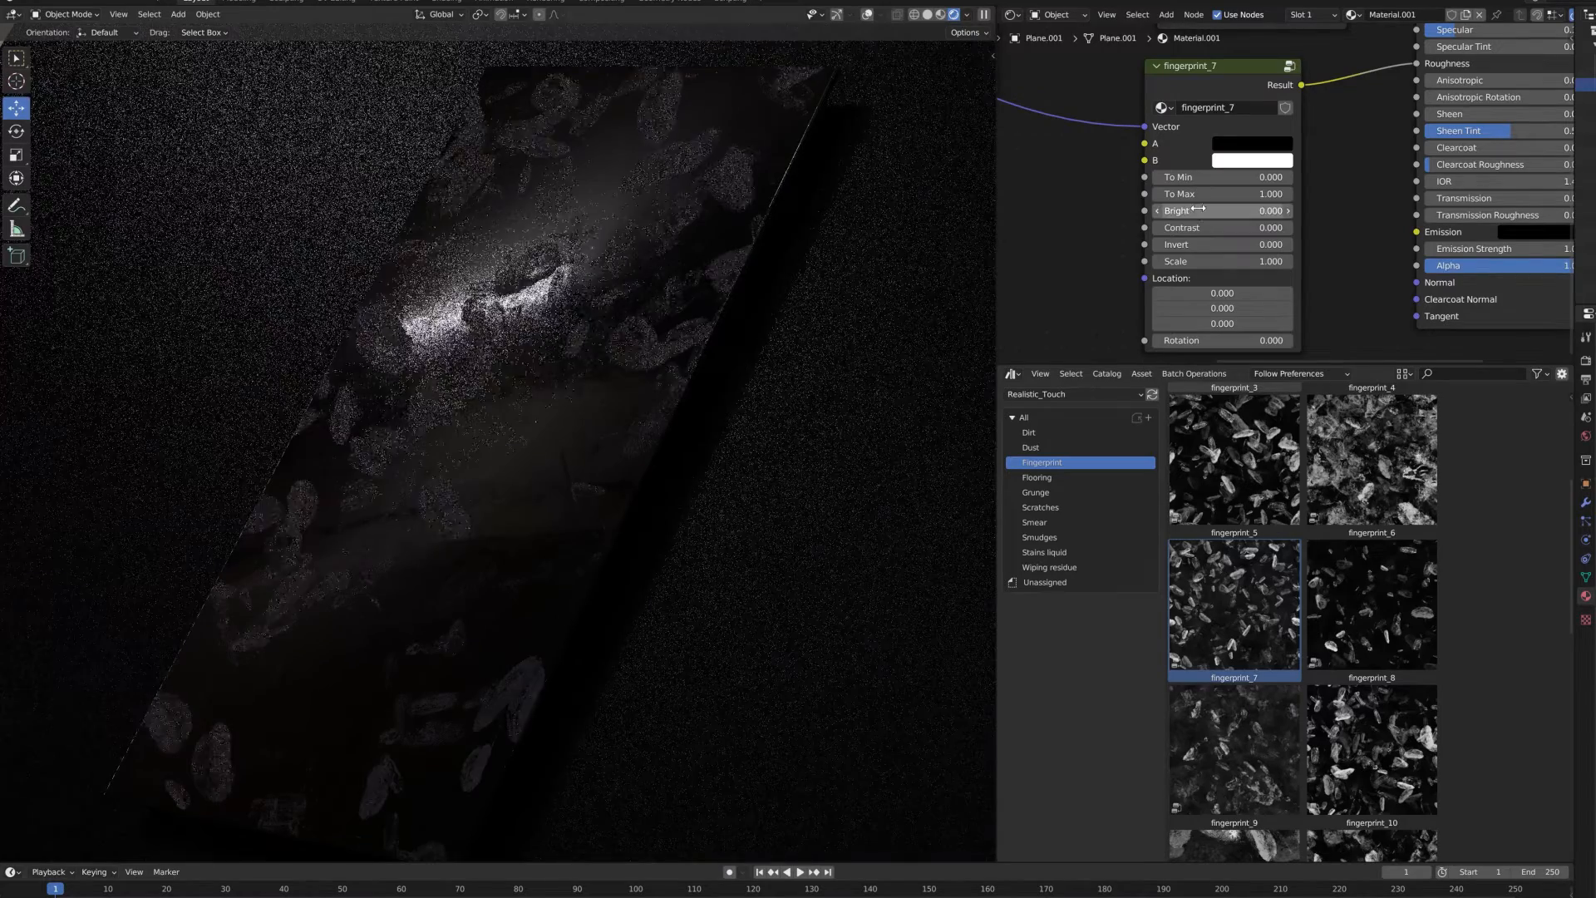
Step: Try a Contrast value of 0.7 on the fingerprint_7 node and bring it back to 0
click(1197, 227)
text(0.7)
key(Return)
drag(1223, 228, 1244, 227)
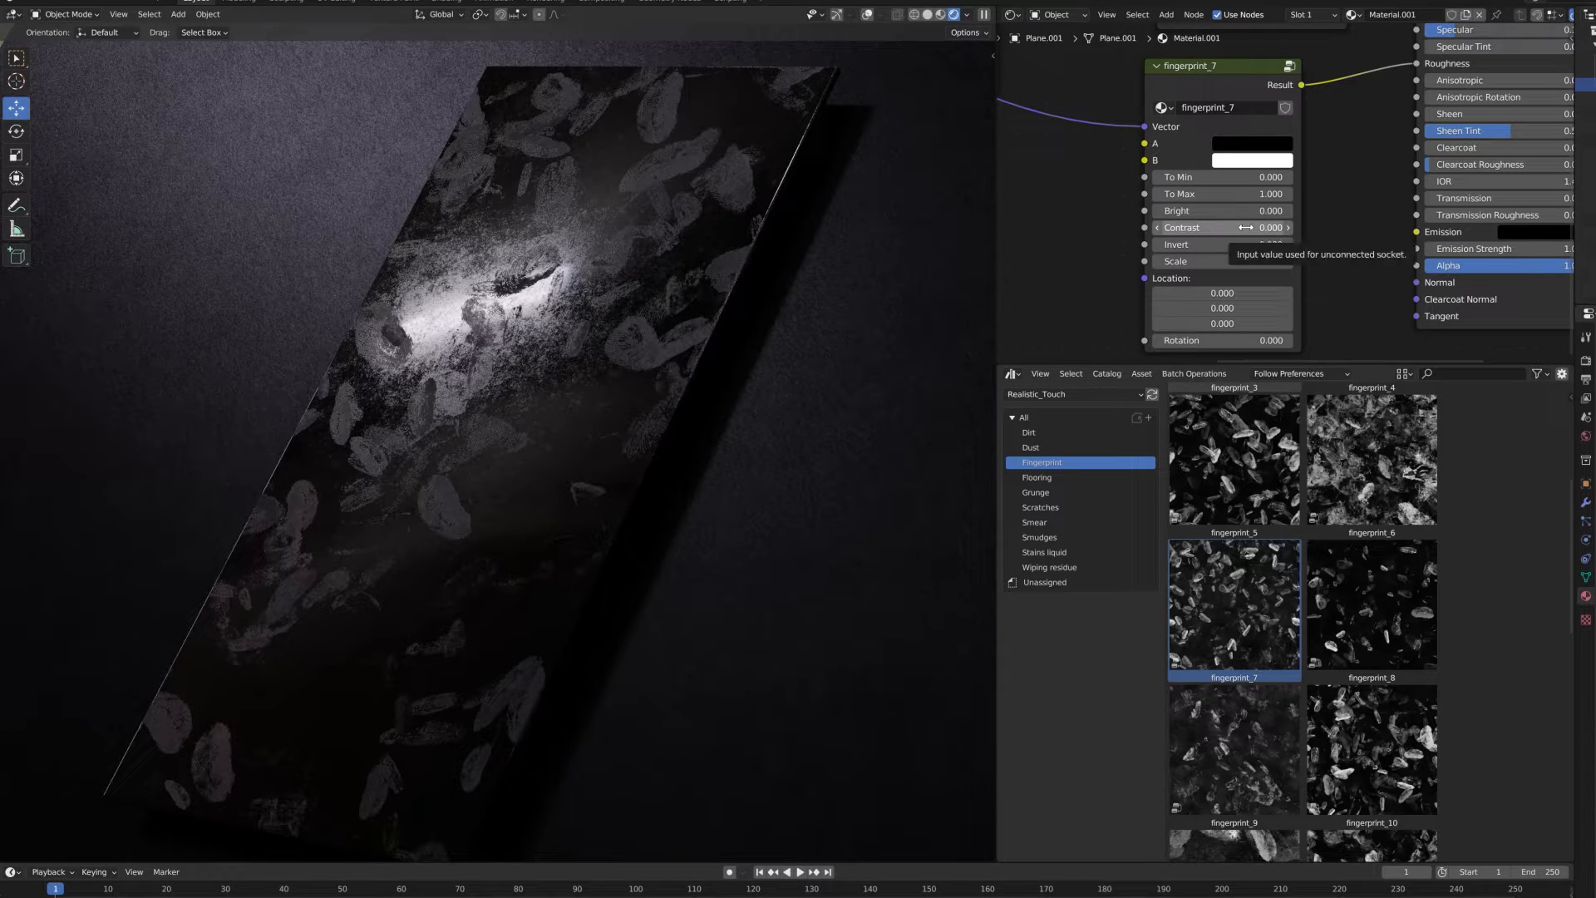
Step: Try a Scale of 3.6 on the fingerprint_7 texture and reset it to 1
drag(1191, 245, 1269, 261)
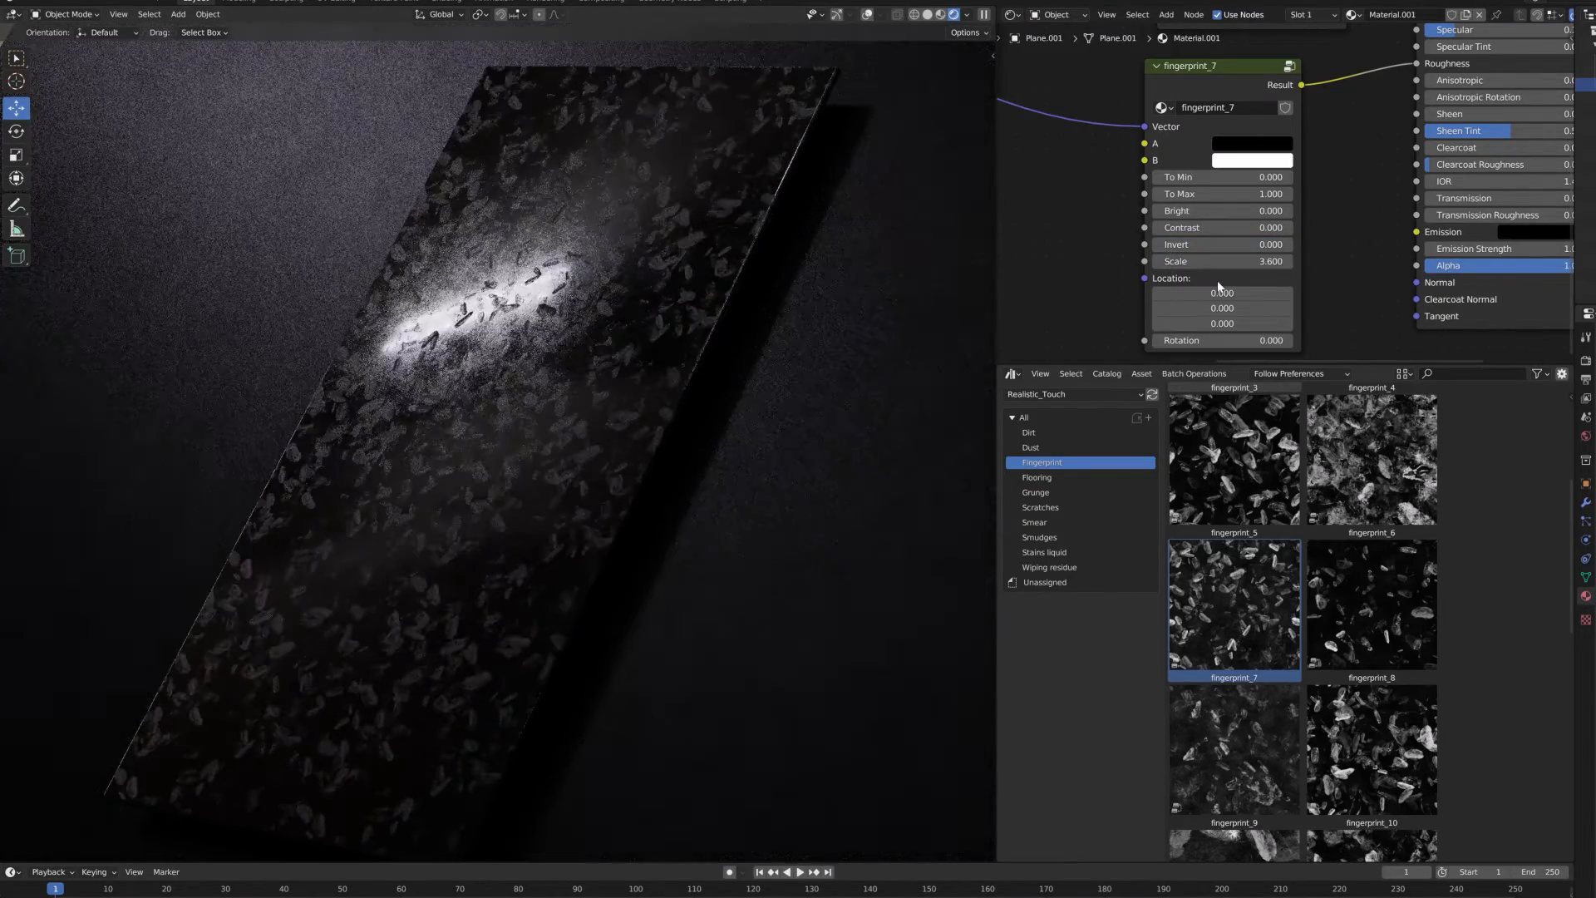
click(1237, 260)
text(1)
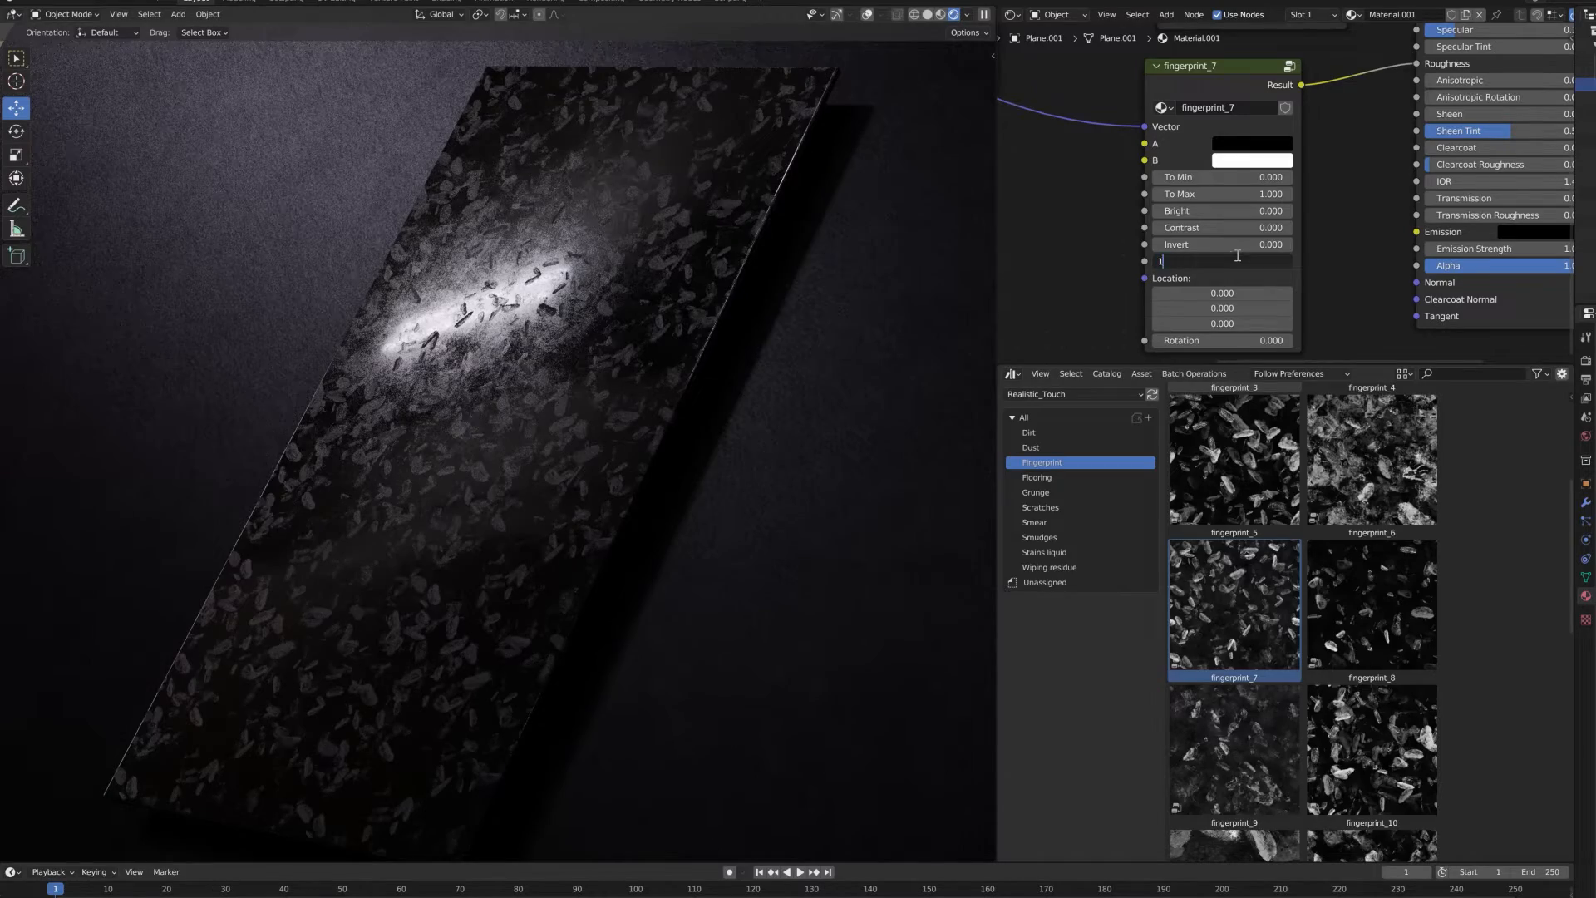
key(Return)
Step: Set the Rotation of the fingerprint_7 texture to 4.4
mouse_move(1222, 292)
mouse_down()
mouse_move(1247, 292)
mouse_move(1237, 308)
mouse_up()
middle_drag(1237, 295, 1226, 236)
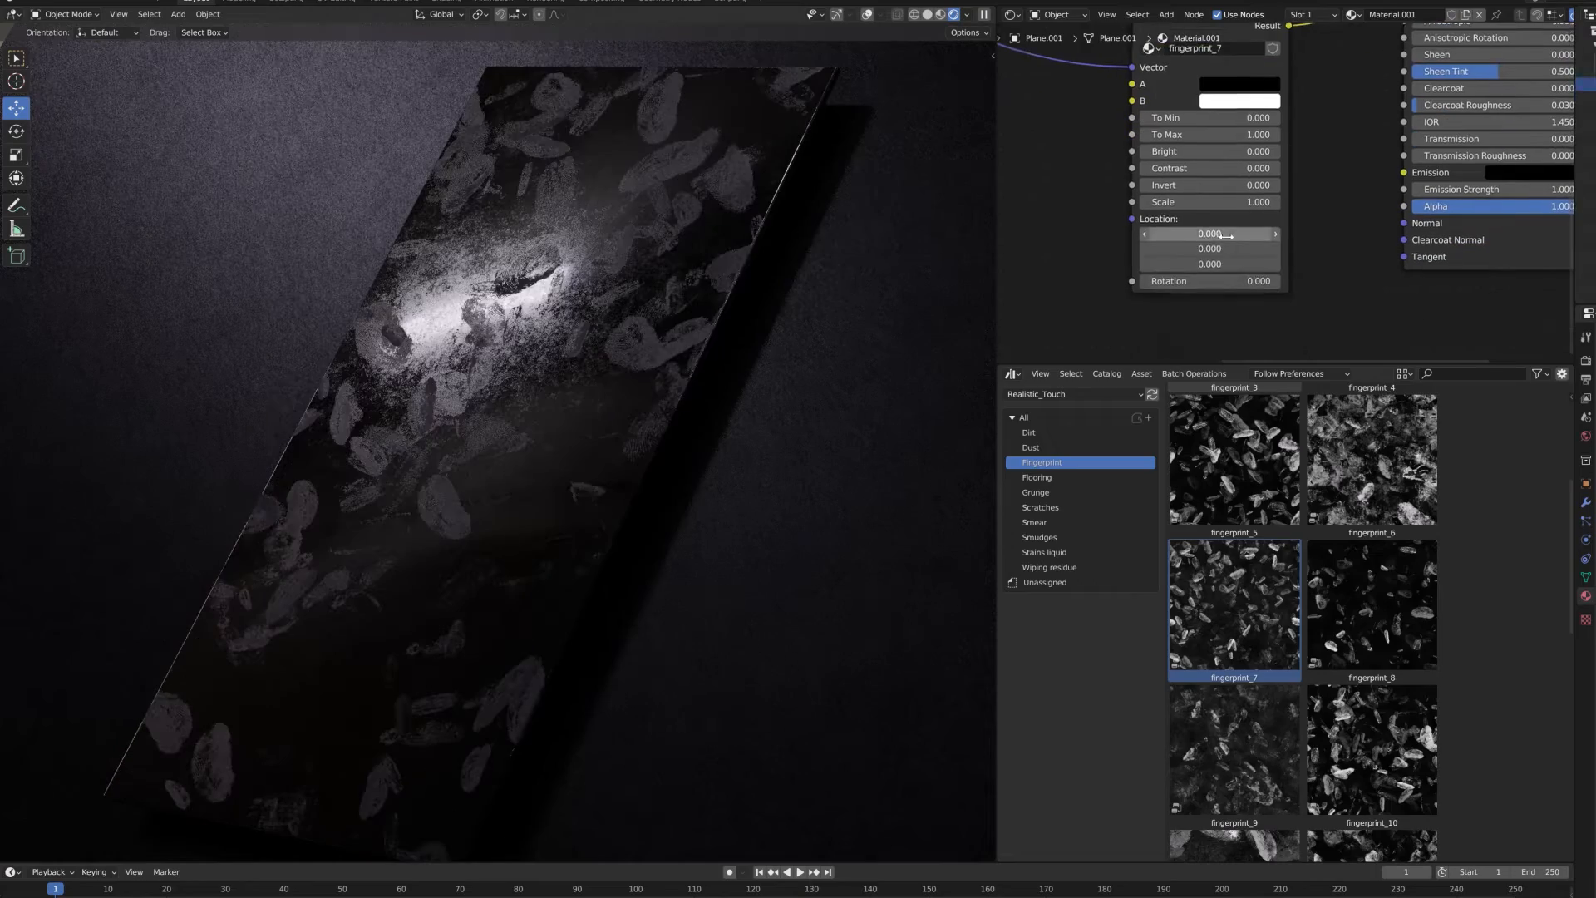
drag(1222, 281, 1312, 281)
middle_drag(1210, 204, 1192, 263)
scroll(1190, 219, down, 2)
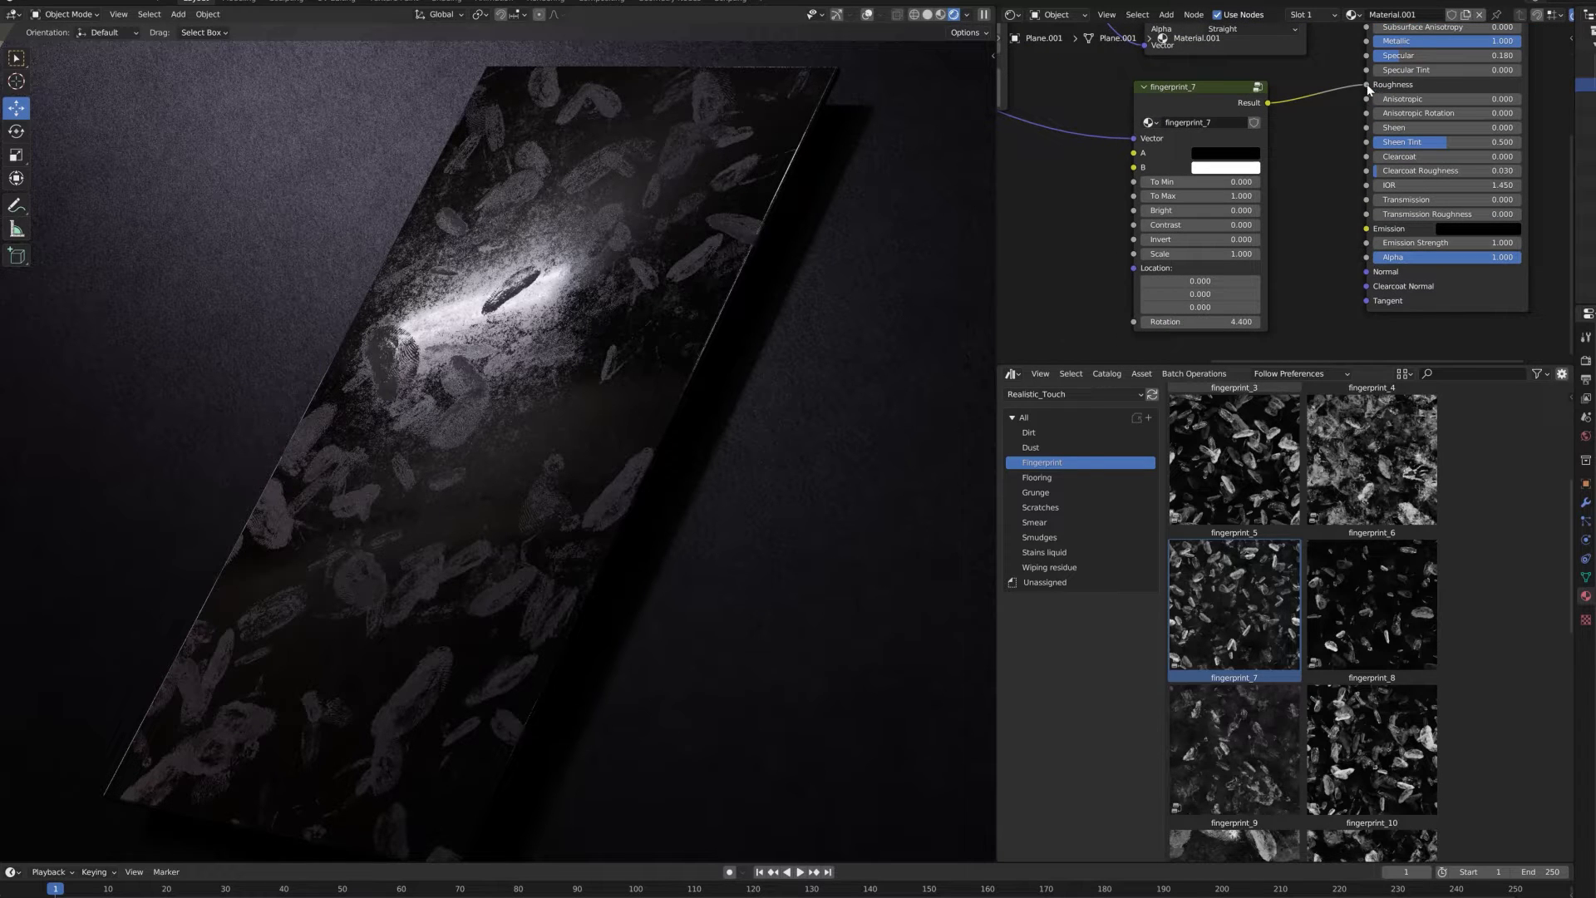
Step: Try moving the fingerprint_7 Result link from Roughness to Specular, with the shader's Roughness lowered to 0.128
drag(1368, 85, 1363, 52)
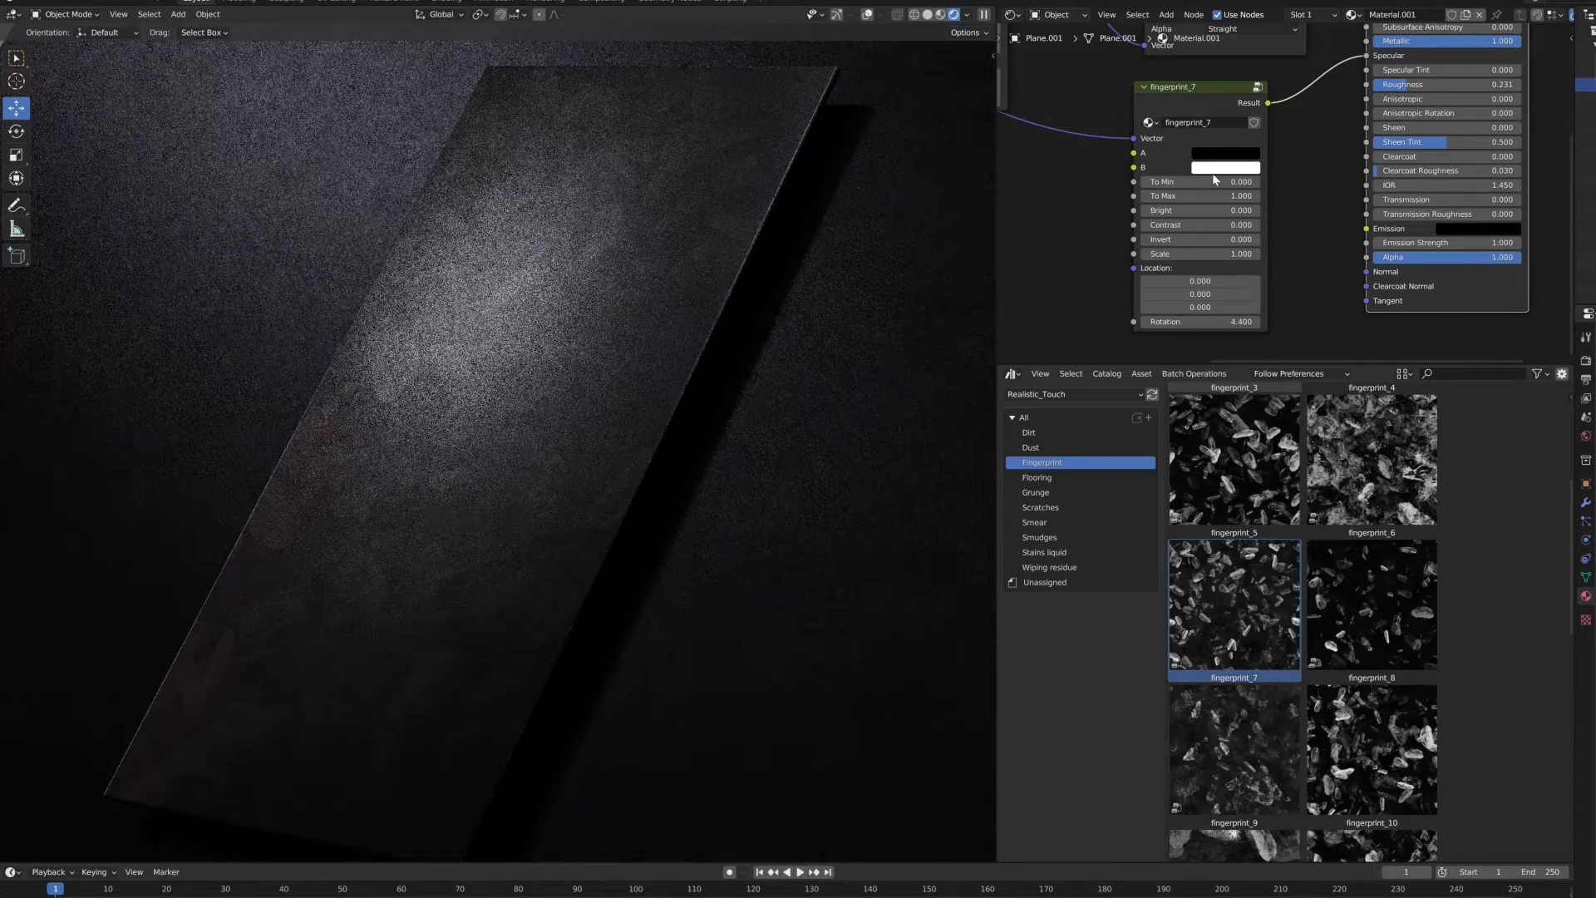
middle_drag(1310, 160, 1267, 181)
scroll(1267, 181, up, 1)
drag(1395, 106, 1379, 106)
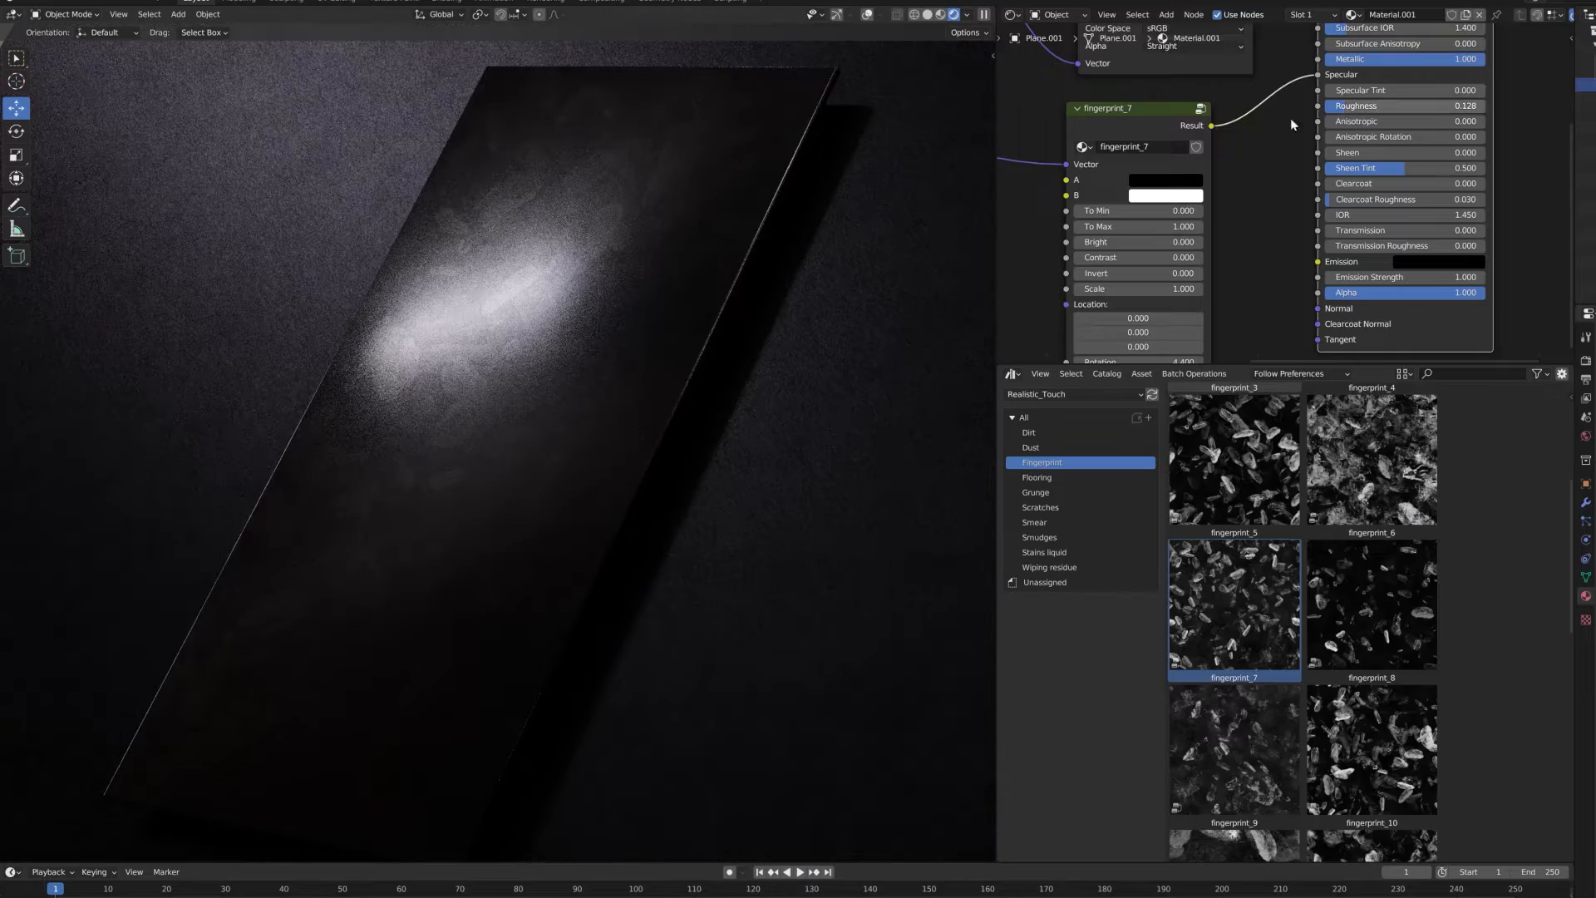
middle_drag(1134, 200, 1186, 184)
Step: Connect the fingerprint_7 Result to Roughness in addition to Specular and inspect the plane's reflections
scroll(635, 336, down, 8)
scroll(580, 373, up, 5)
mouse_move(635, 335)
middle_down()
mouse_move(580, 373)
mouse_move(631, 496)
mouse_move(538, 431)
mouse_move(421, 510)
mouse_move(653, 324)
middle_up()
scroll(560, 424, down, 4)
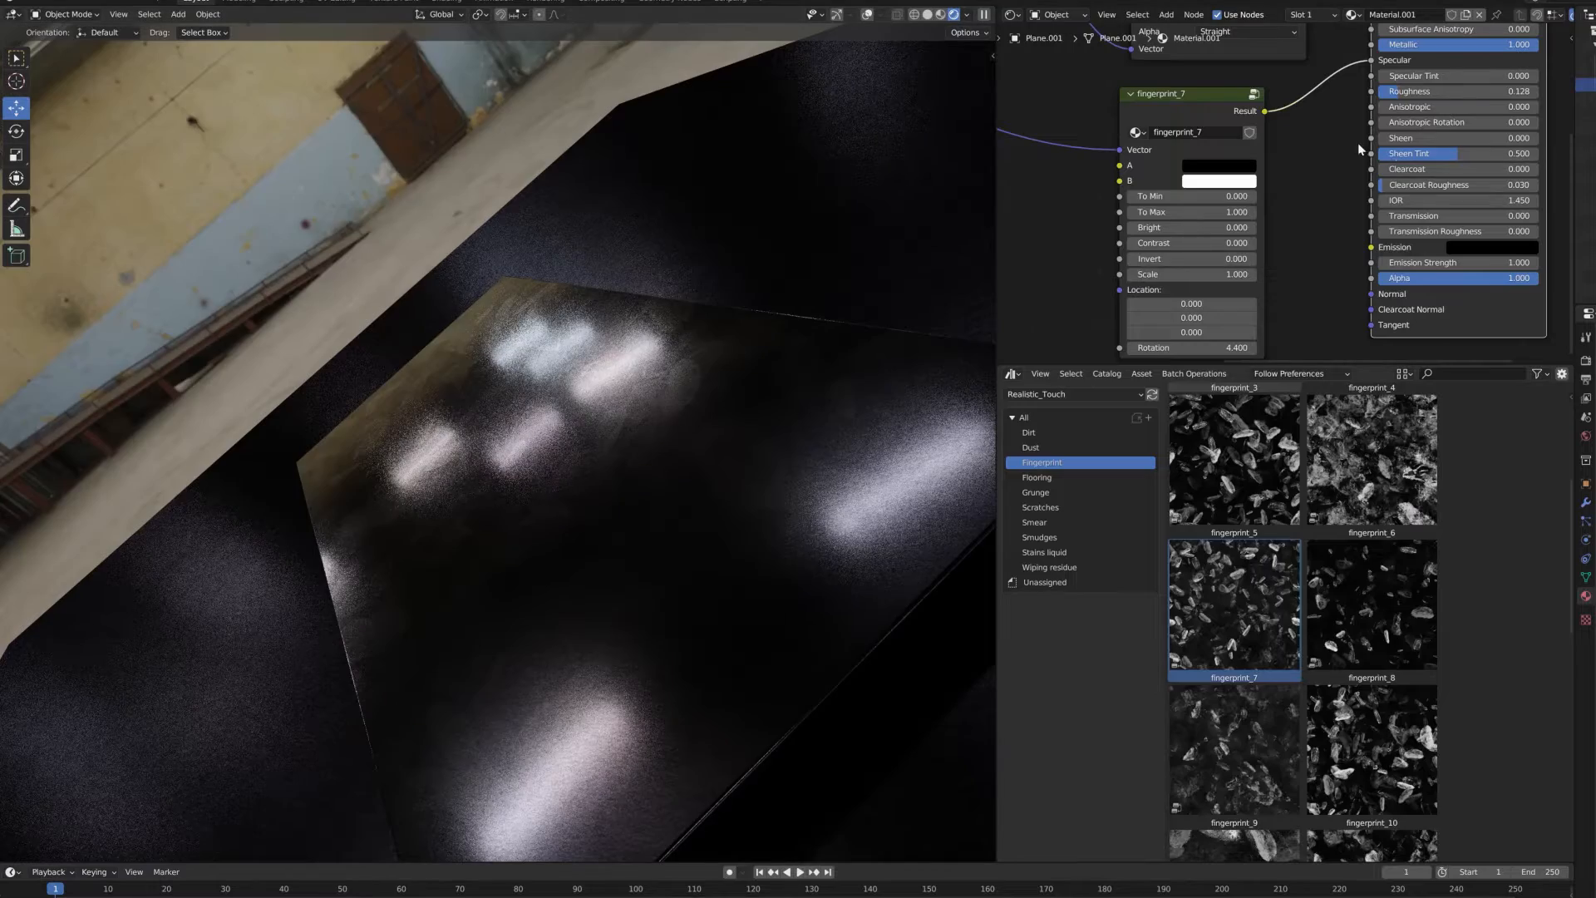
drag(1265, 111, 1373, 98)
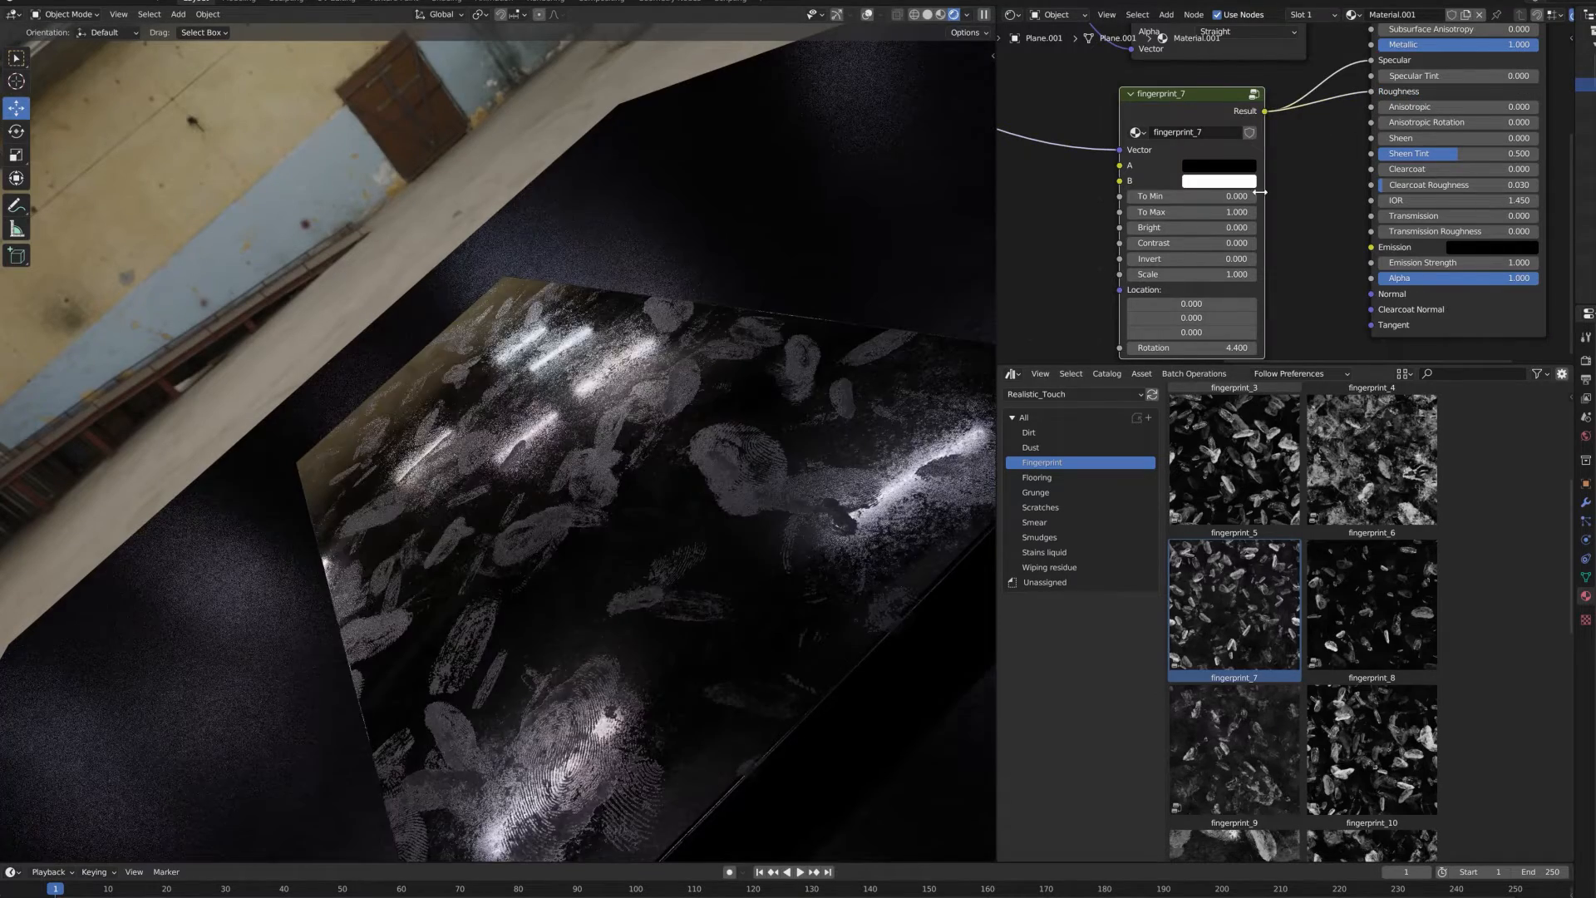
scroll(871, 316, up, 3)
middle_drag(872, 317, 835, 318)
middle_drag(856, 464, 560, 328)
middle_drag(657, 292, 616, 402)
Step: Disconnect the fingerprint_7 Result from the Principled shader's inputs
drag(1372, 91, 1340, 81)
scroll(1226, 133, down, 3)
middle_drag(1238, 160, 1254, 139)
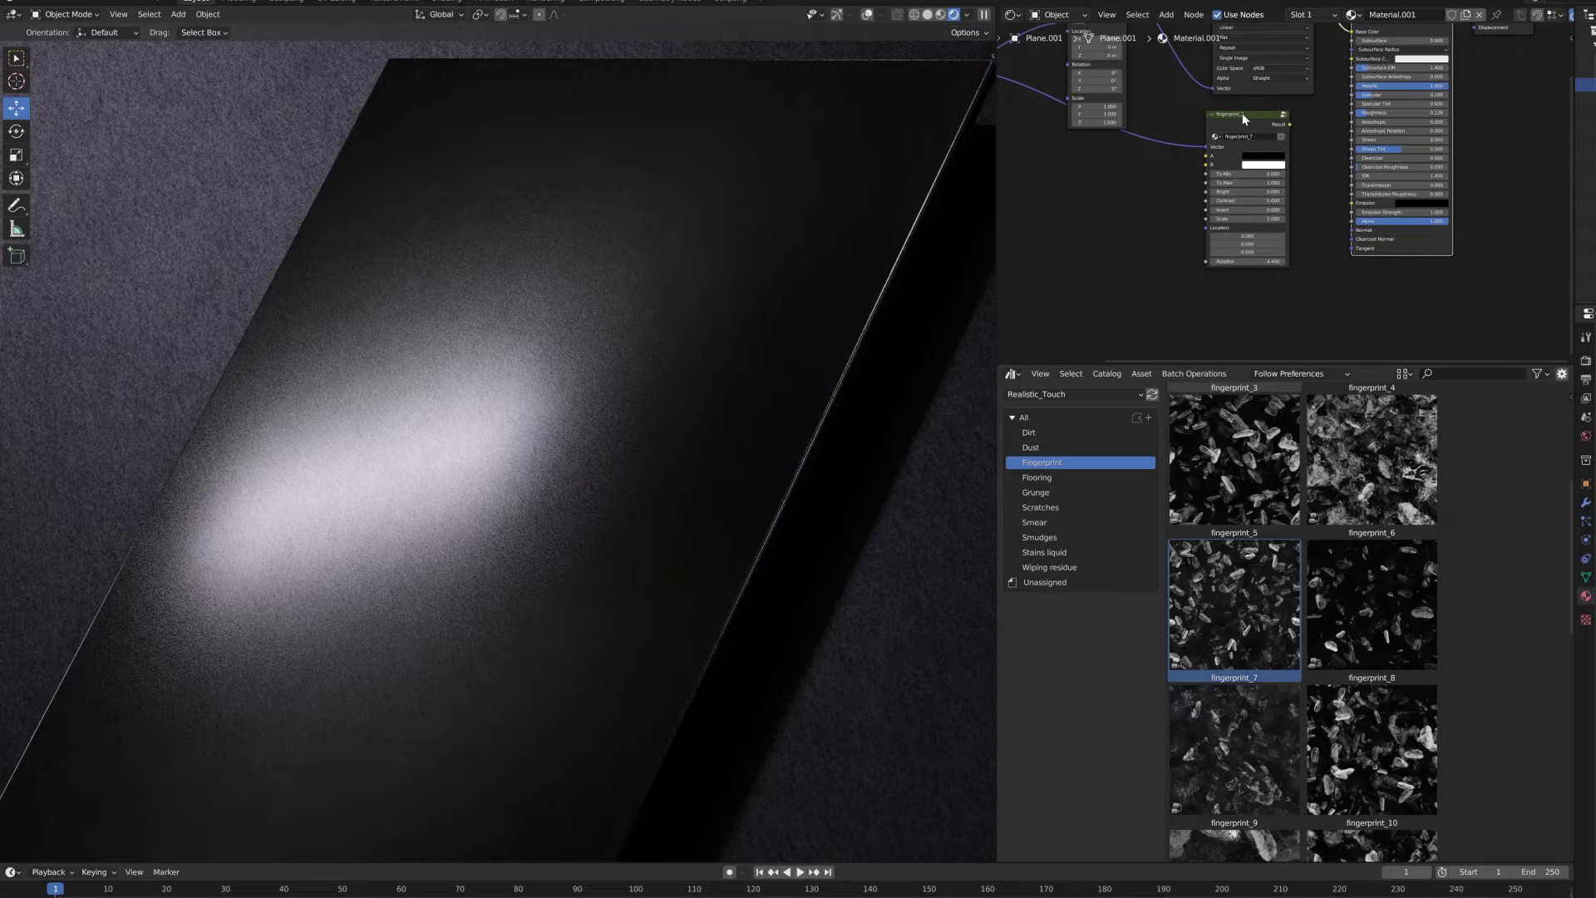
Step: Add the scratches_8 asset from the Scratches catalog below fingerprint_7 and feed its Vector input from the same coordinate source
click(1055, 508)
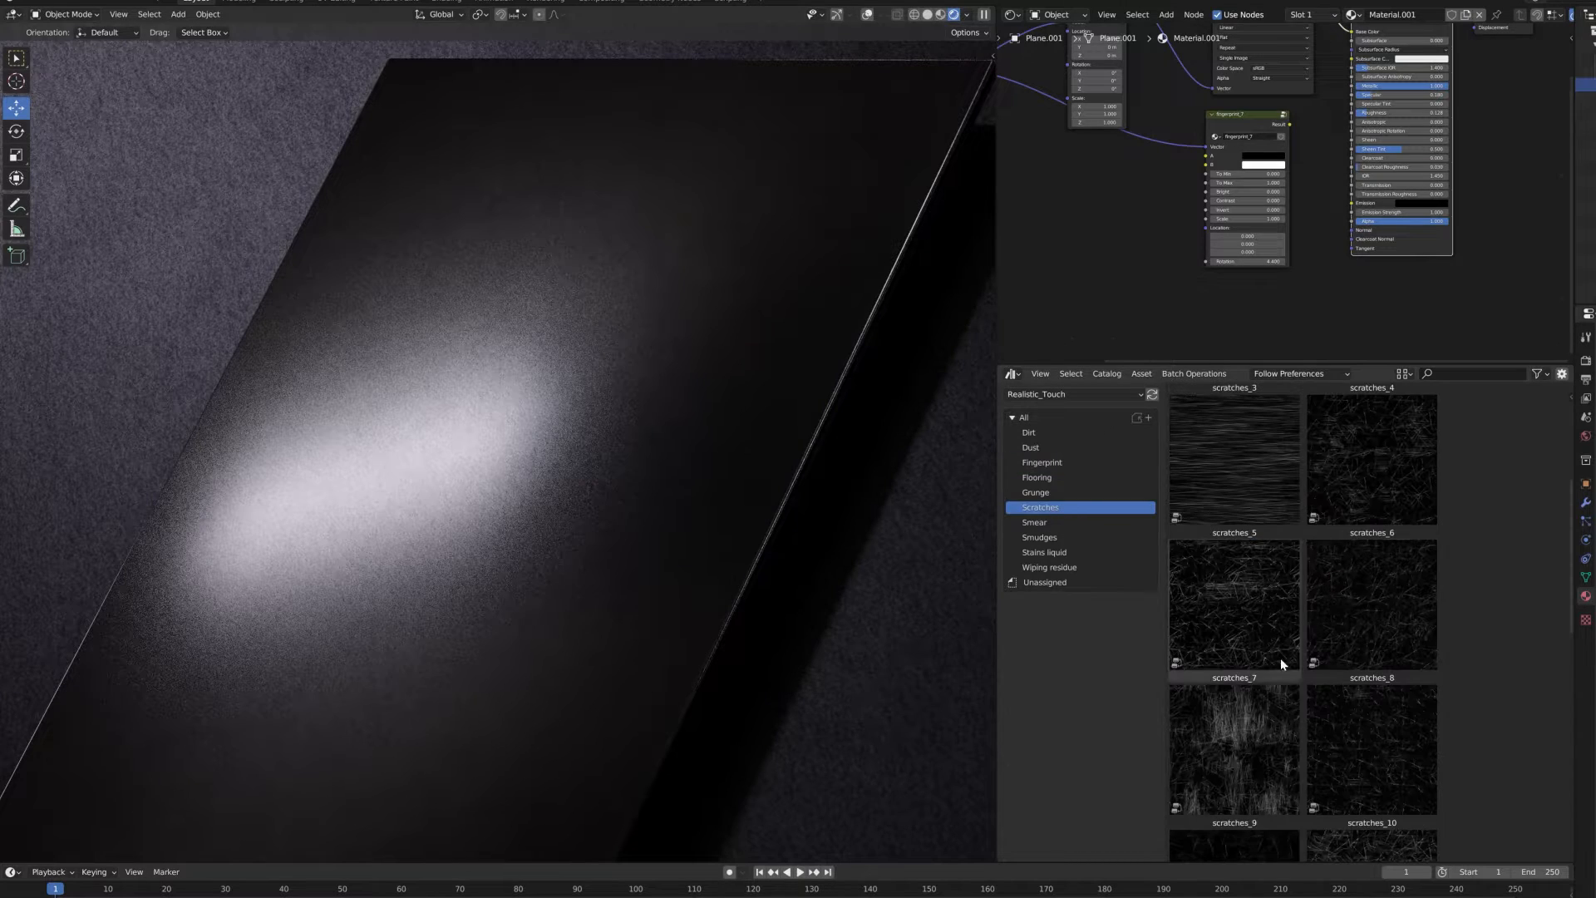
drag(1350, 606, 1231, 280)
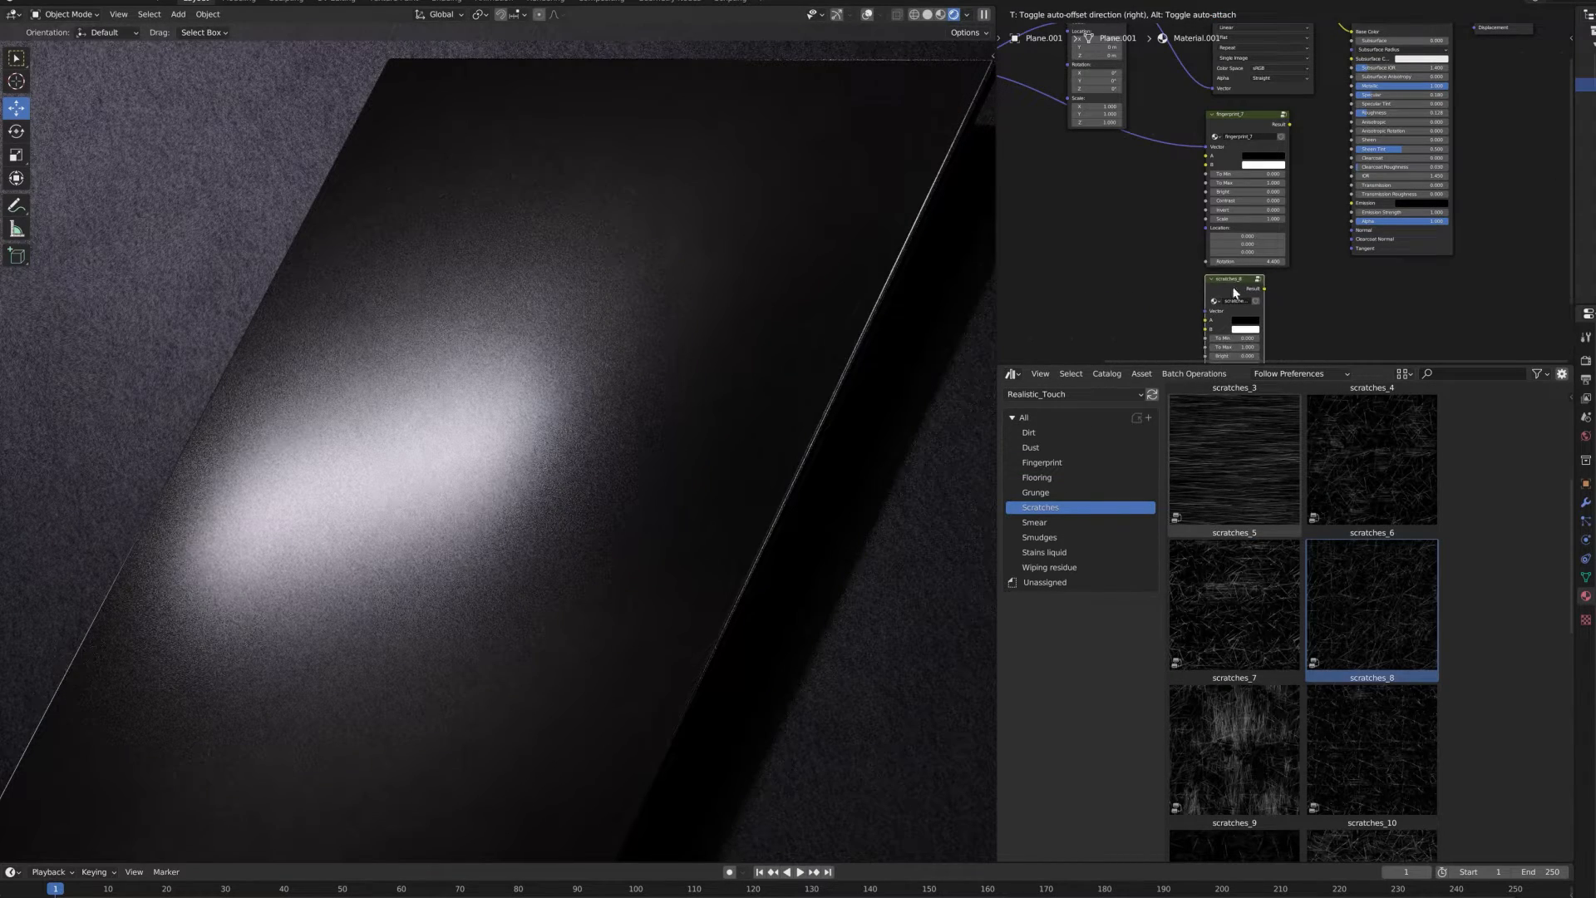
middle_drag(1002, 71, 1053, 55)
drag(1053, 55, 1281, 266)
scroll(1281, 266, up, 1)
middle_drag(1301, 241, 1274, 215)
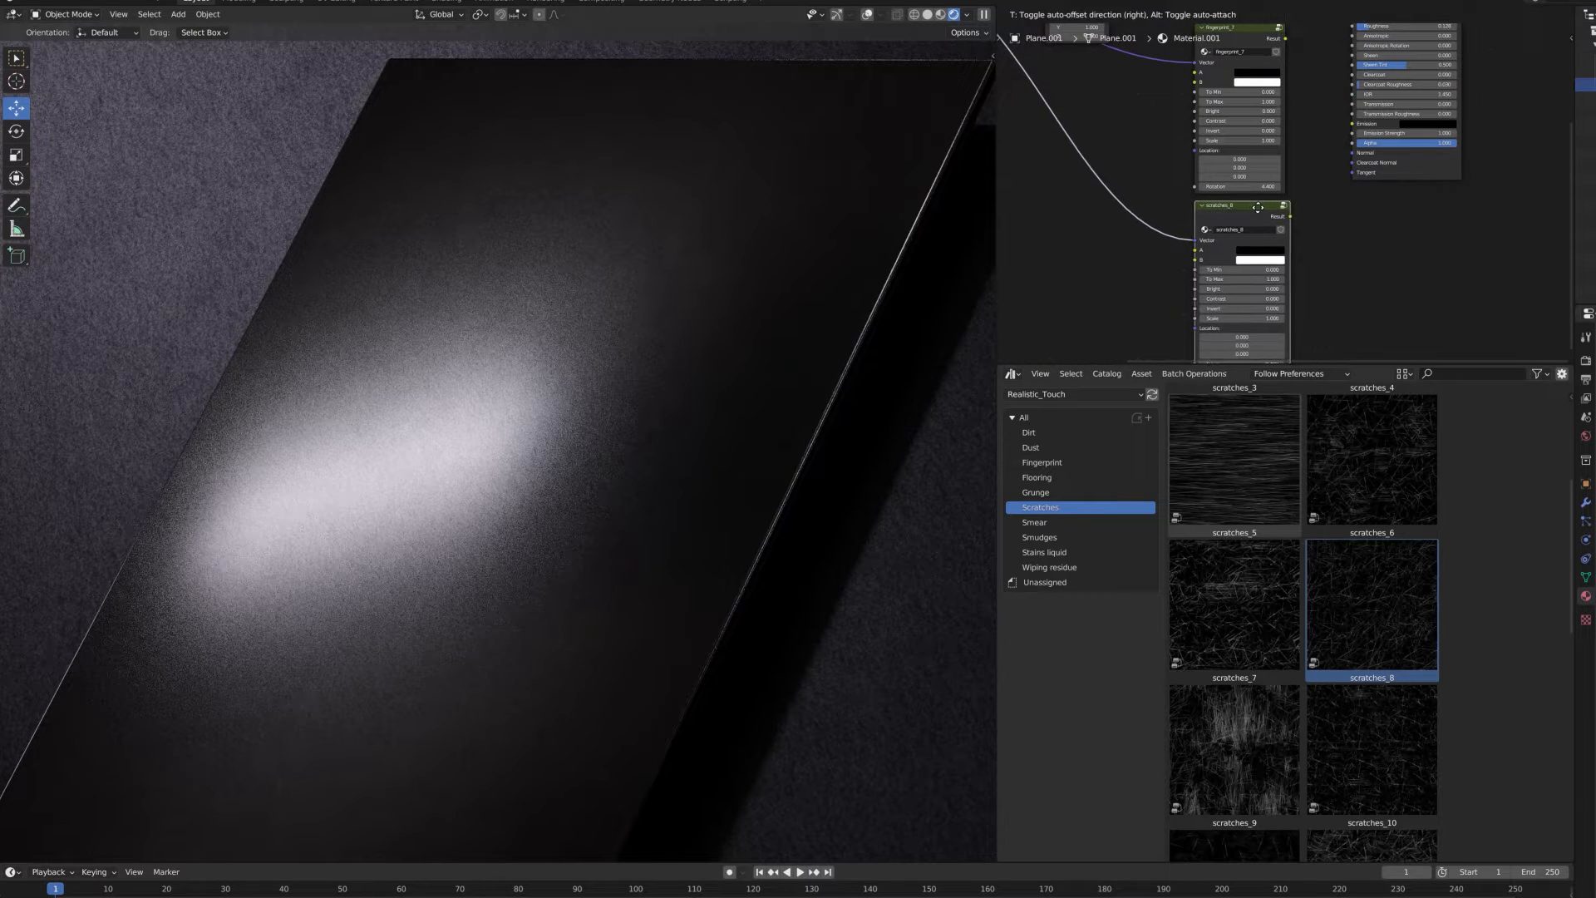
click(1233, 185)
alt+right_drag(1230, 148, 1228, 228)
click(1368, 232)
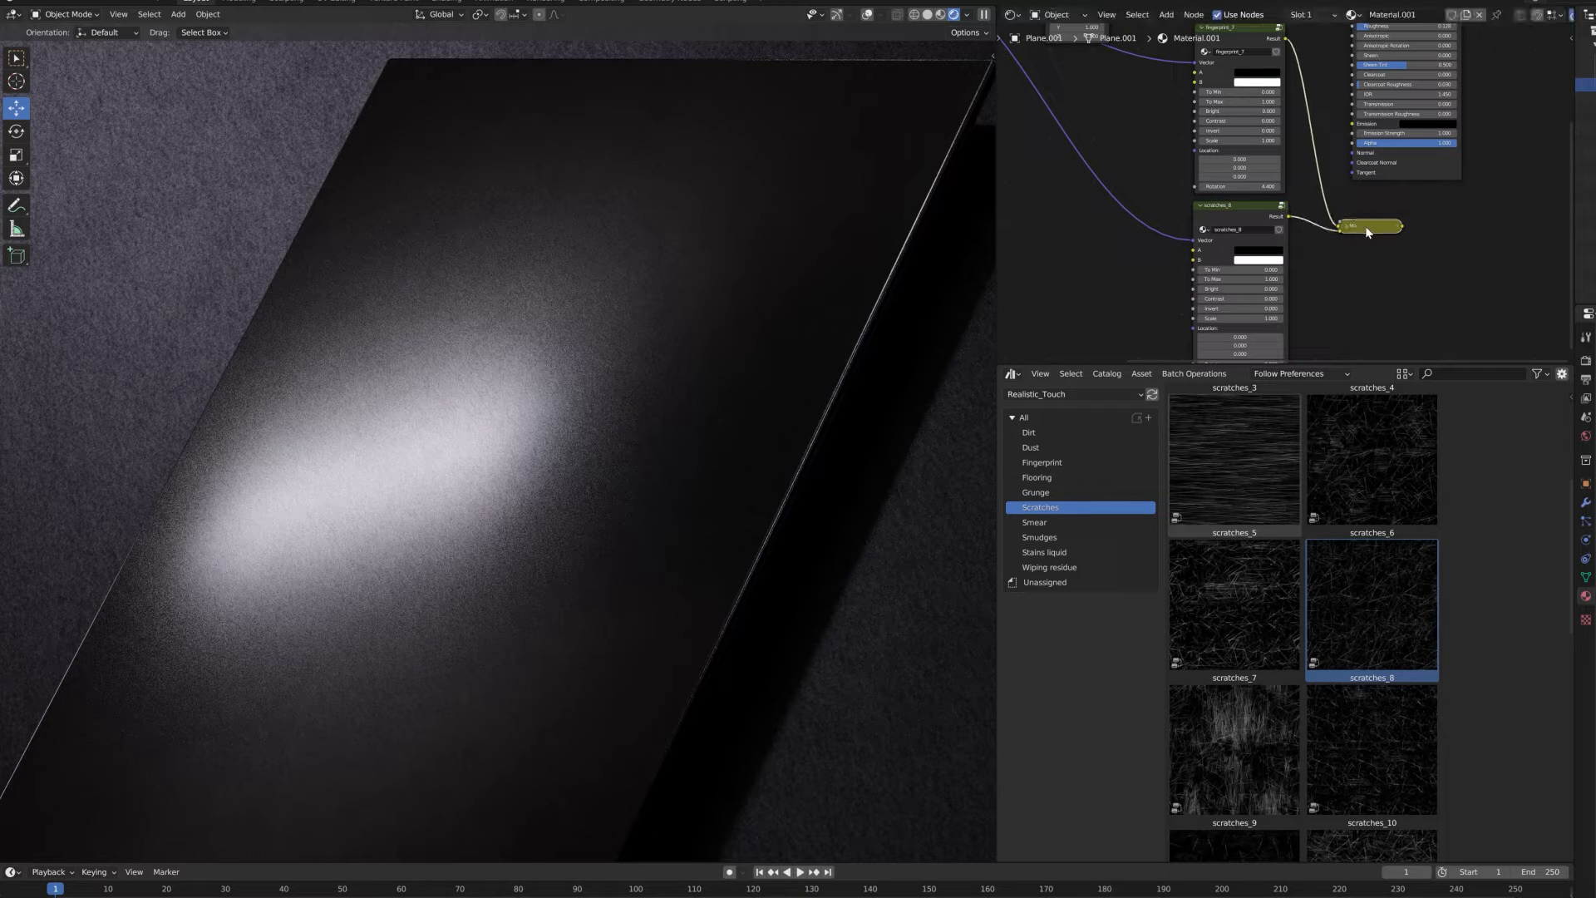
key(x)
Step: Add a color Mix node and connect the fingerprint_7 Result to A and the scratches_8 Result to B
key(shift+a)
click(1364, 232)
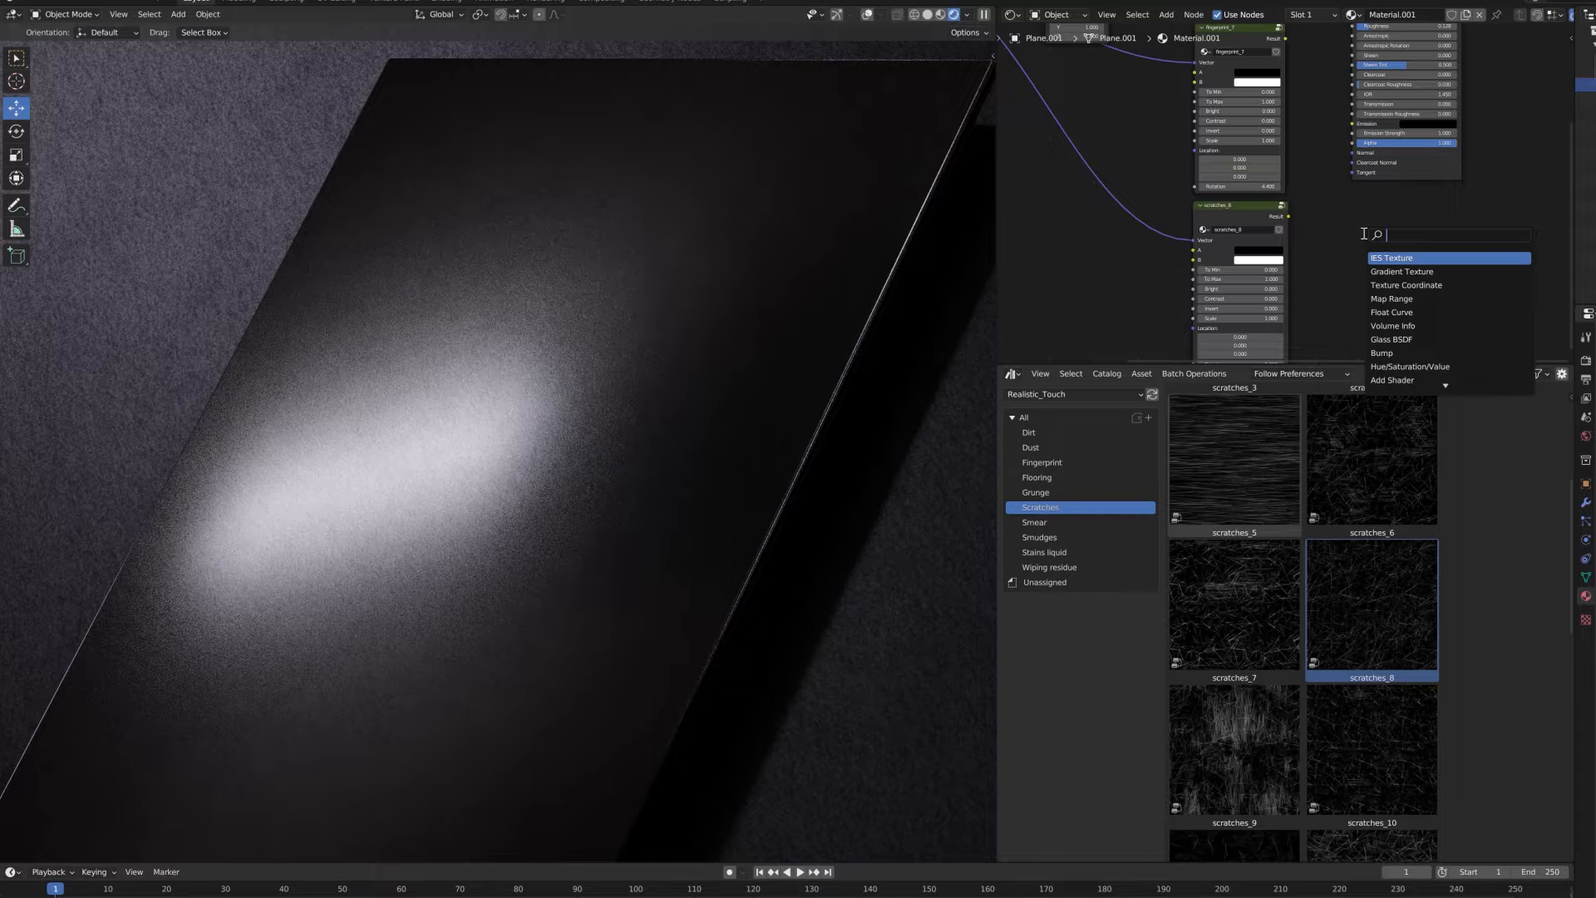
text(MIX)
key(Return)
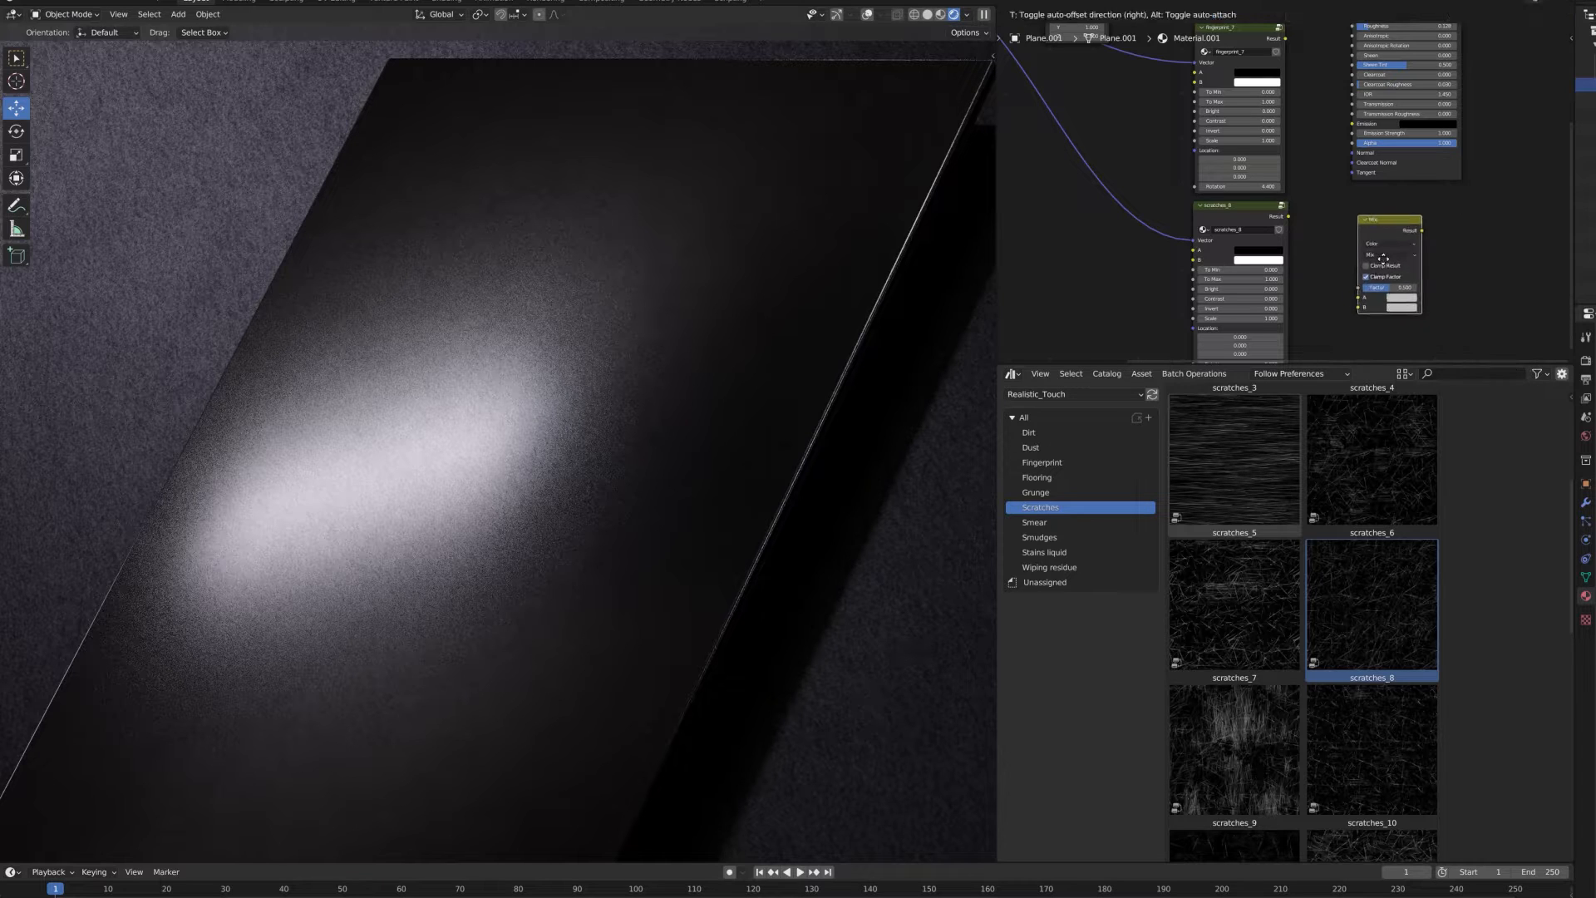
click(1355, 216)
drag(1285, 39, 1335, 282)
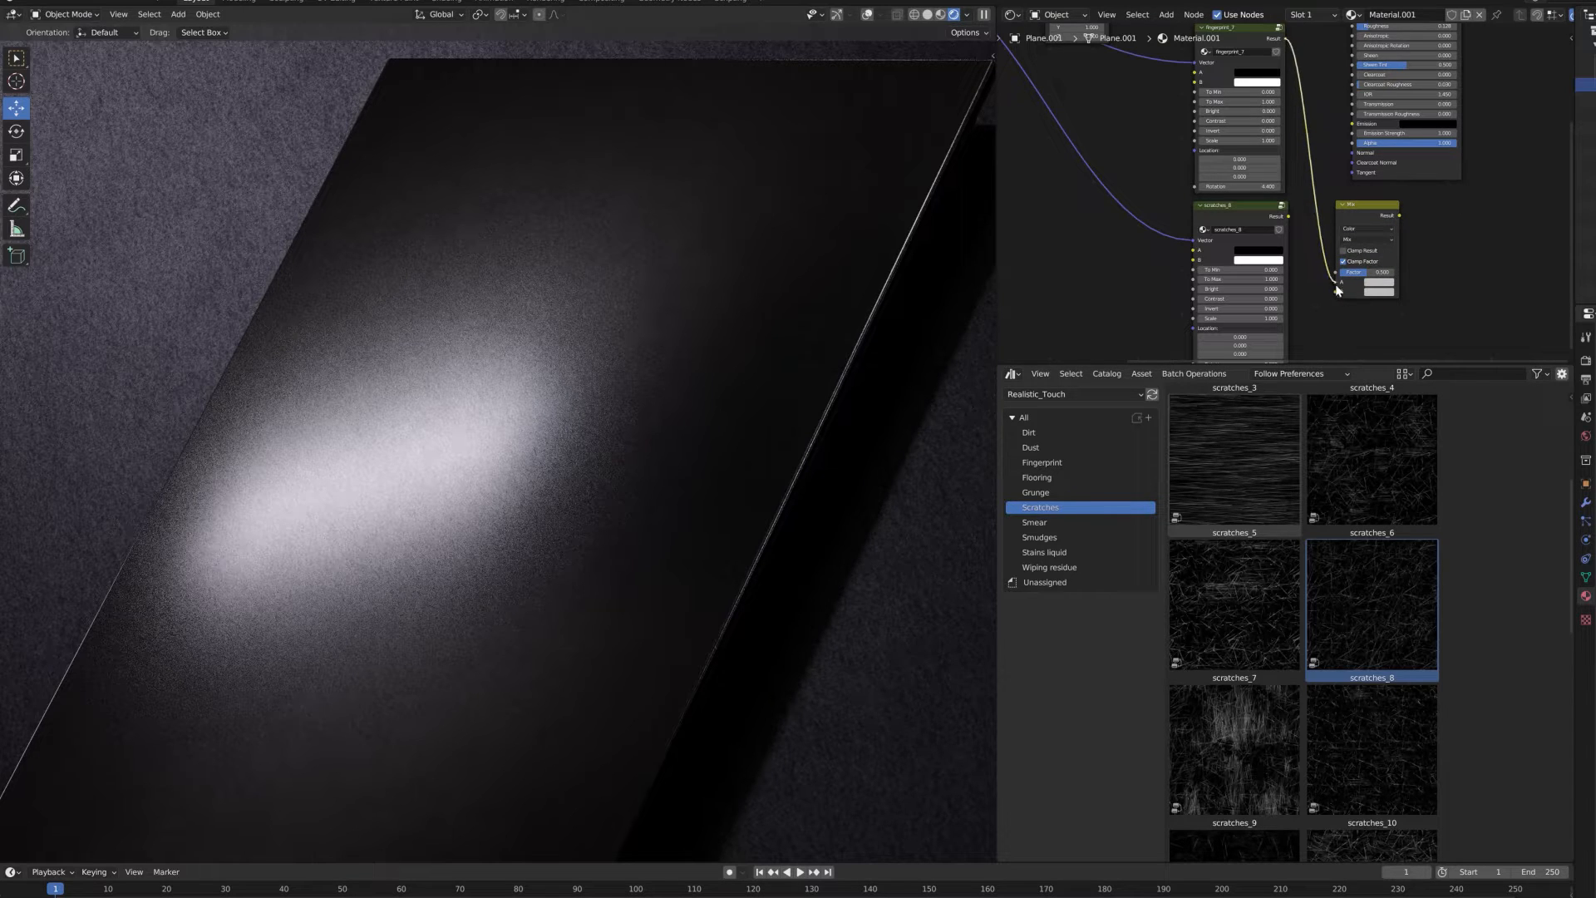
drag(1288, 217, 1333, 292)
Step: Preview the Mix node's combined output directly on the plane
middle_drag(1404, 247, 1390, 305)
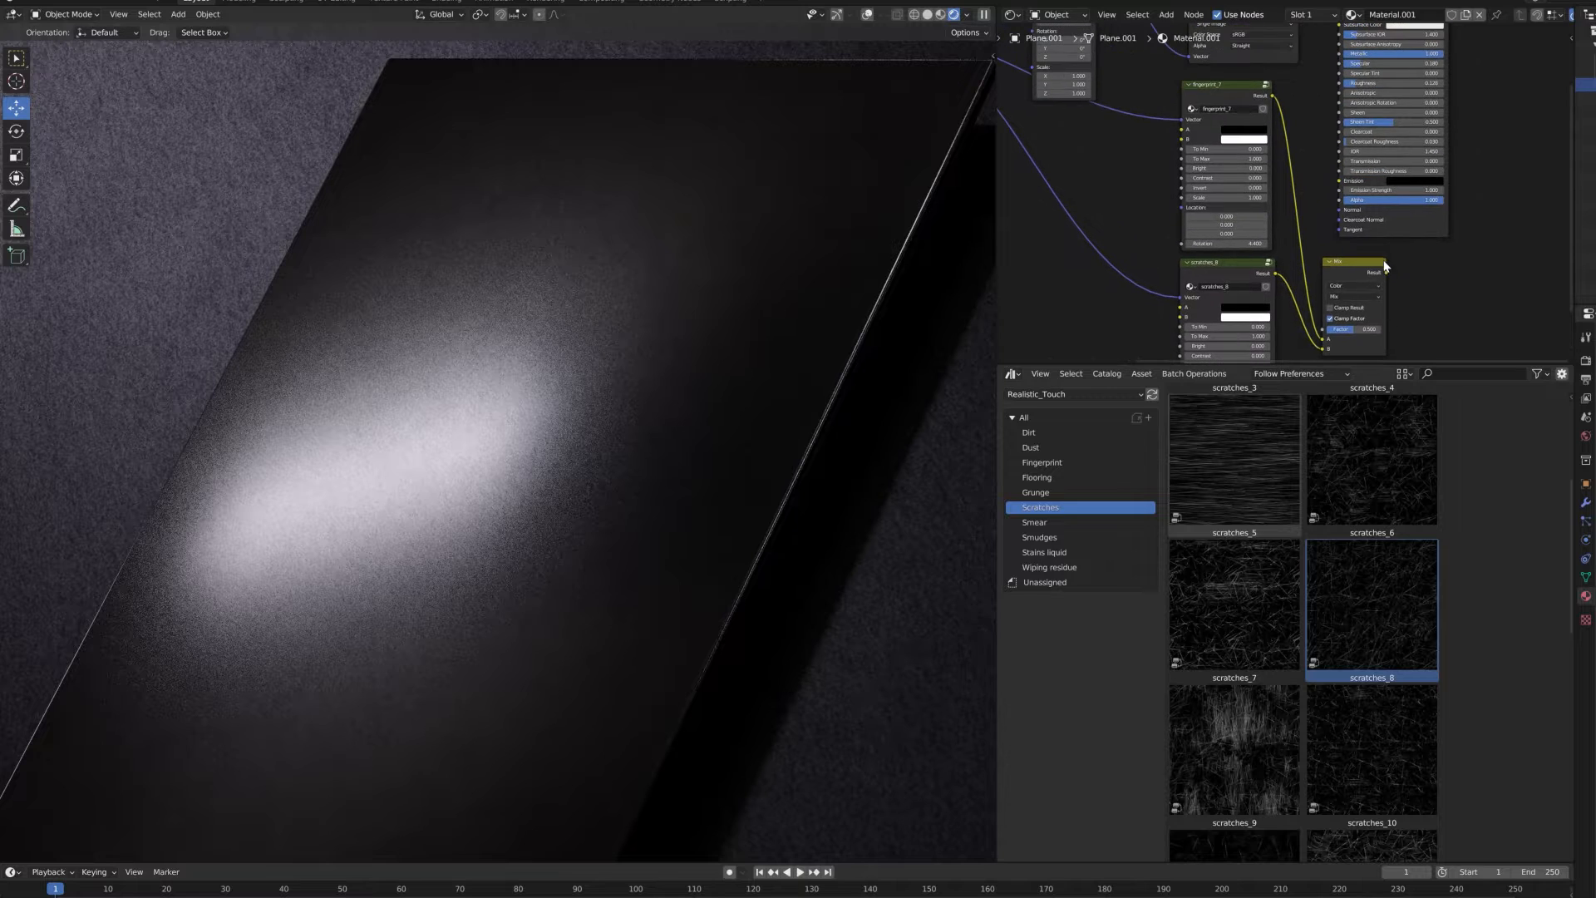
drag(1385, 271, 1410, 273)
key(Escape)
ctrl+shift+click(1352, 263)
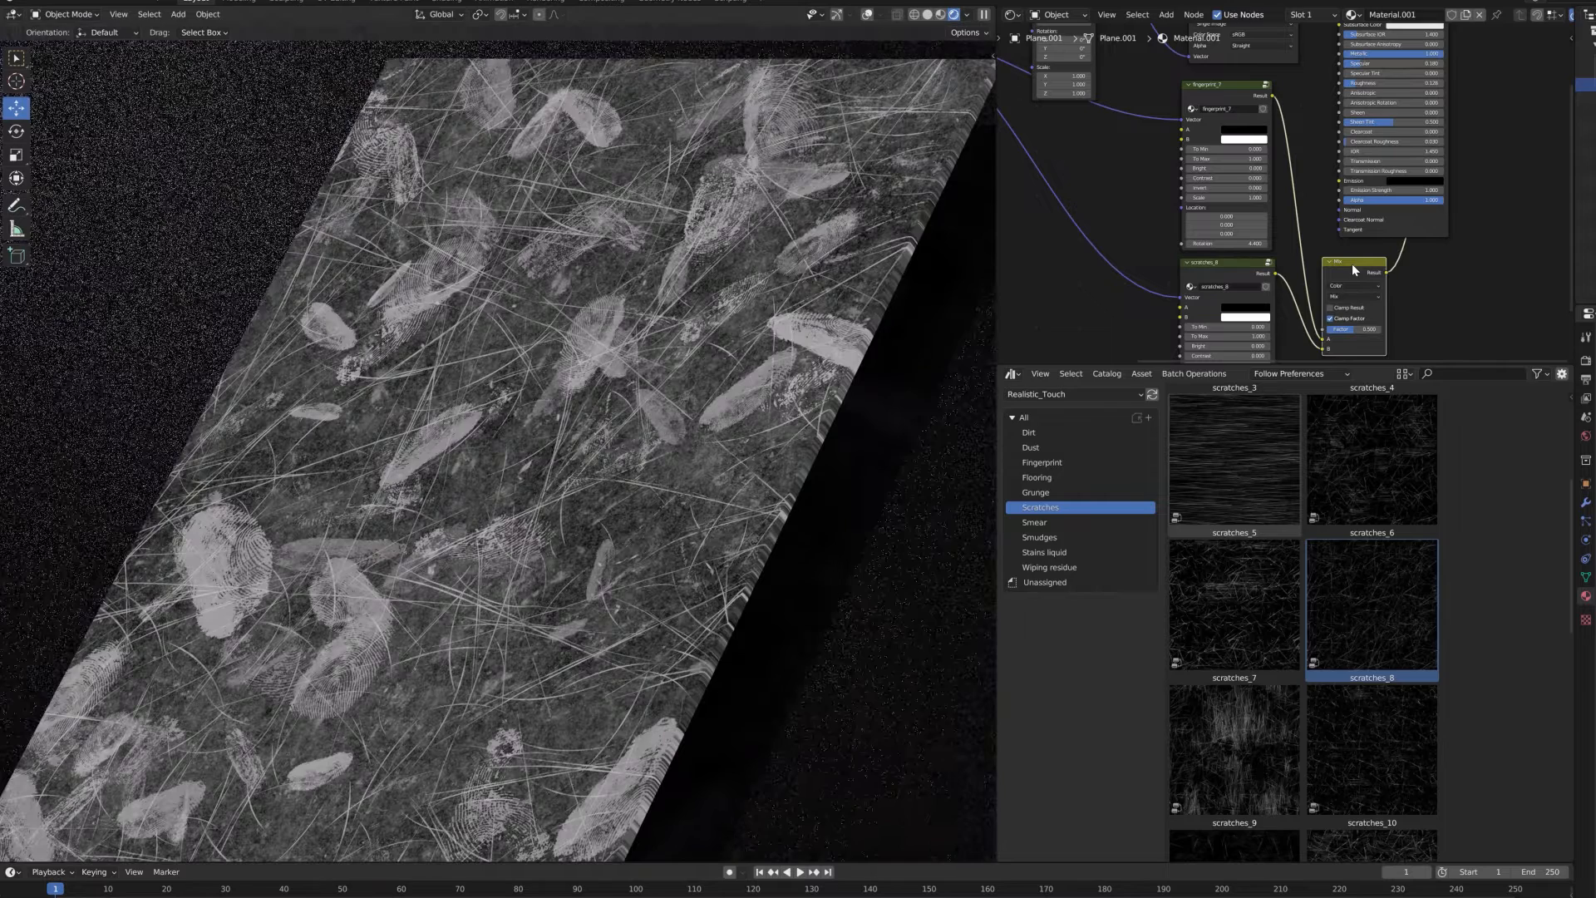
Step: Look up the Node Wrangler add-on in the preferences to check that it is enabled, and close the preferences
click(45, 3)
click(66, 190)
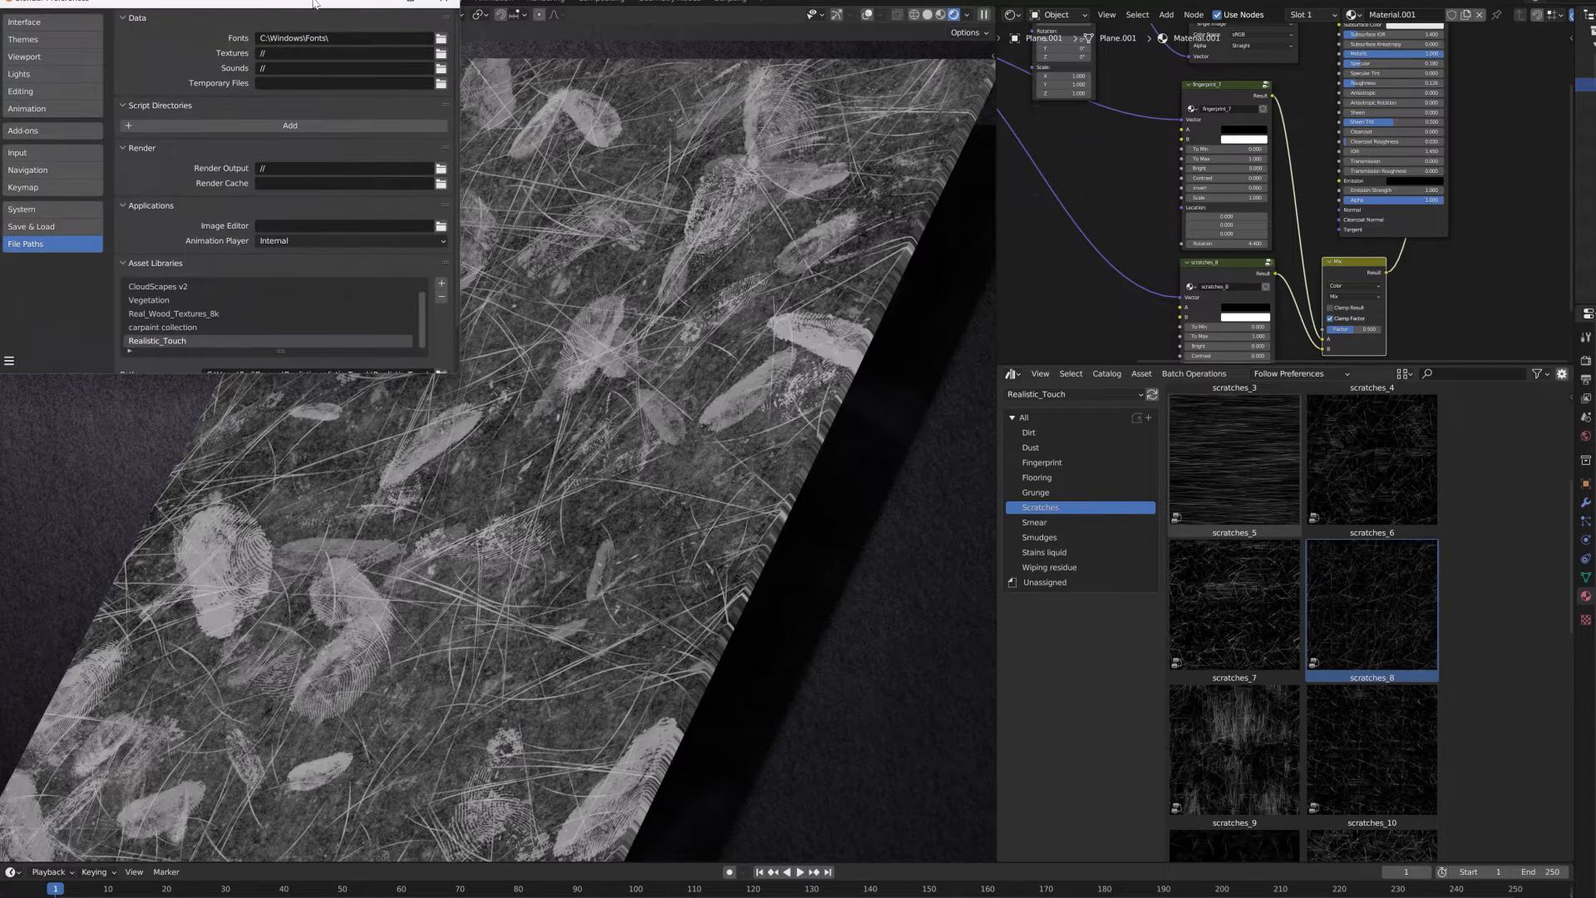
click(685, 314)
click(1017, 220)
text(NODE)
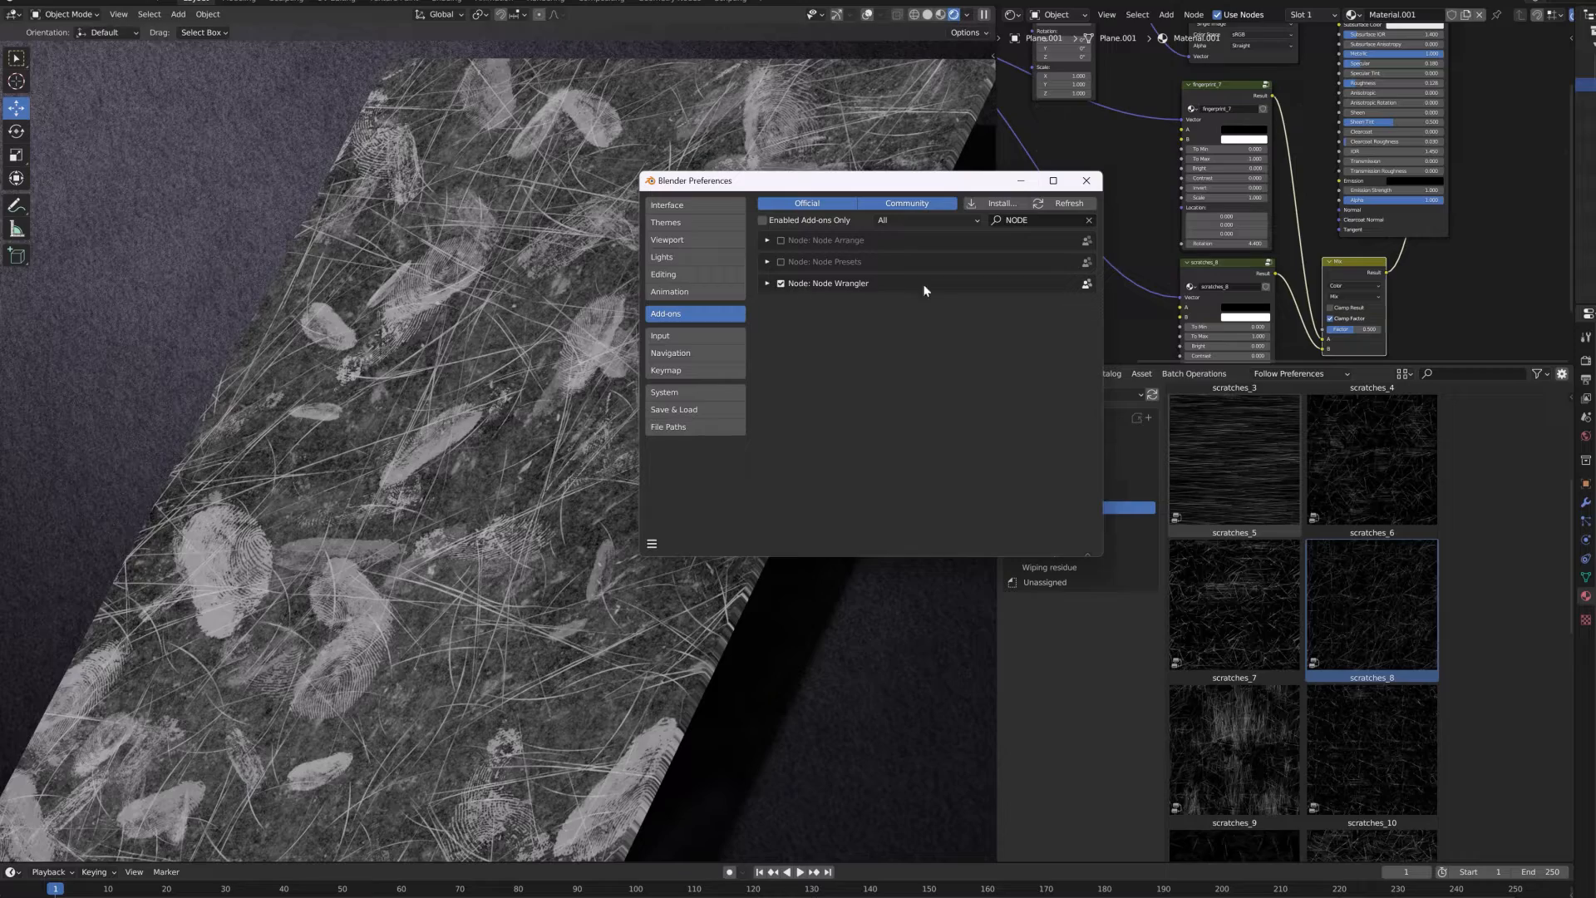
click(1087, 181)
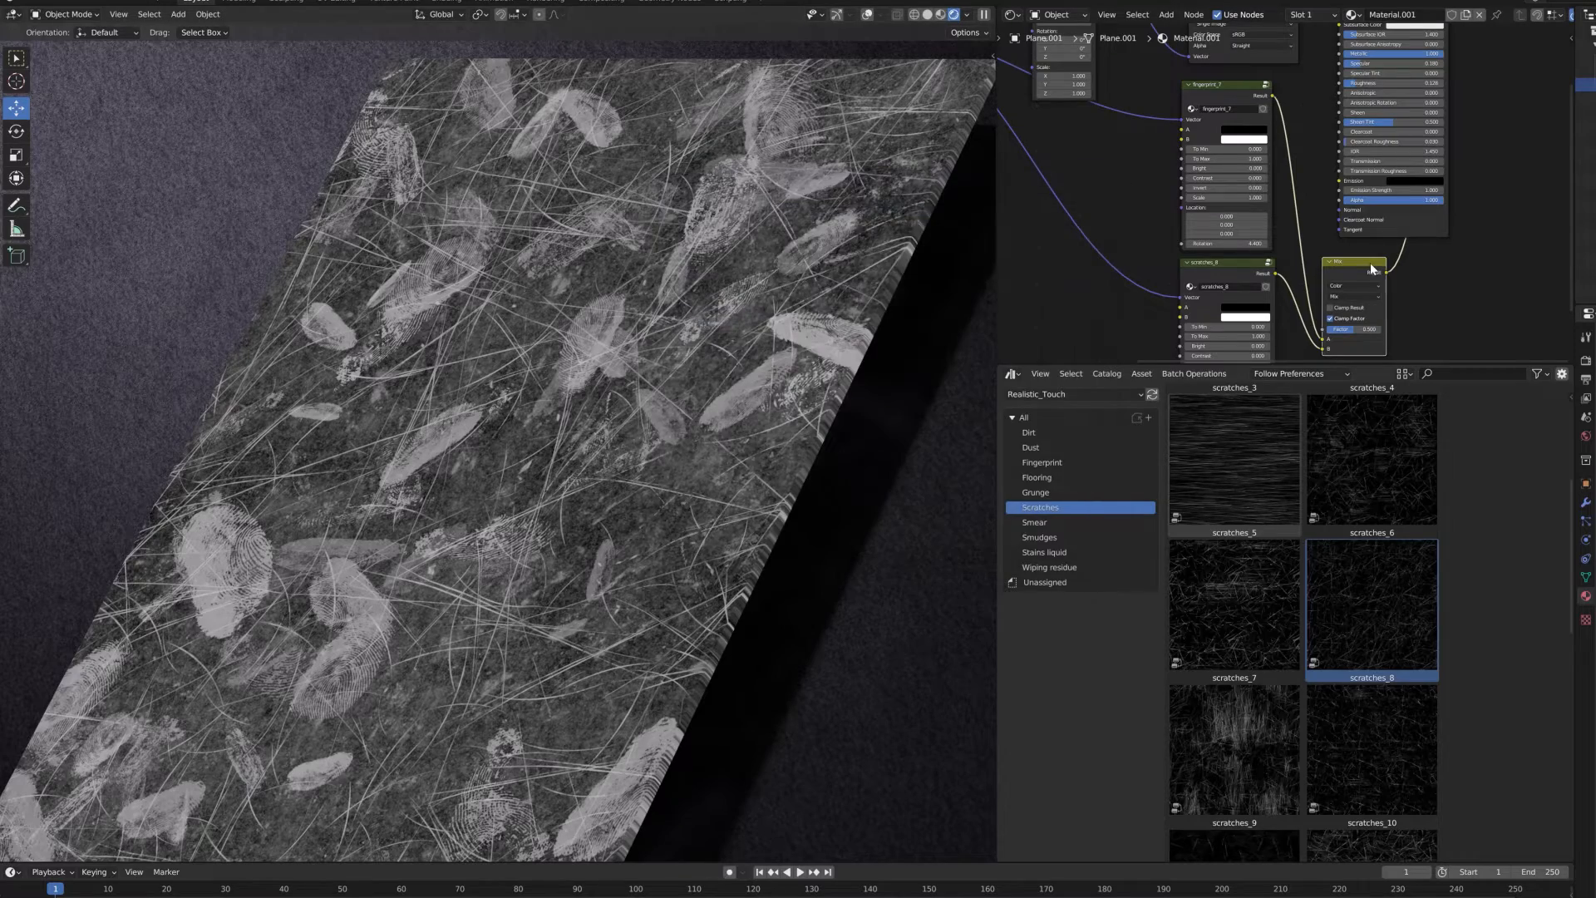
Step: Preview individual texture nodes on the plane, including the base color and scratches_8, and return to previewing the Mix node
scroll(1420, 101, down, 3)
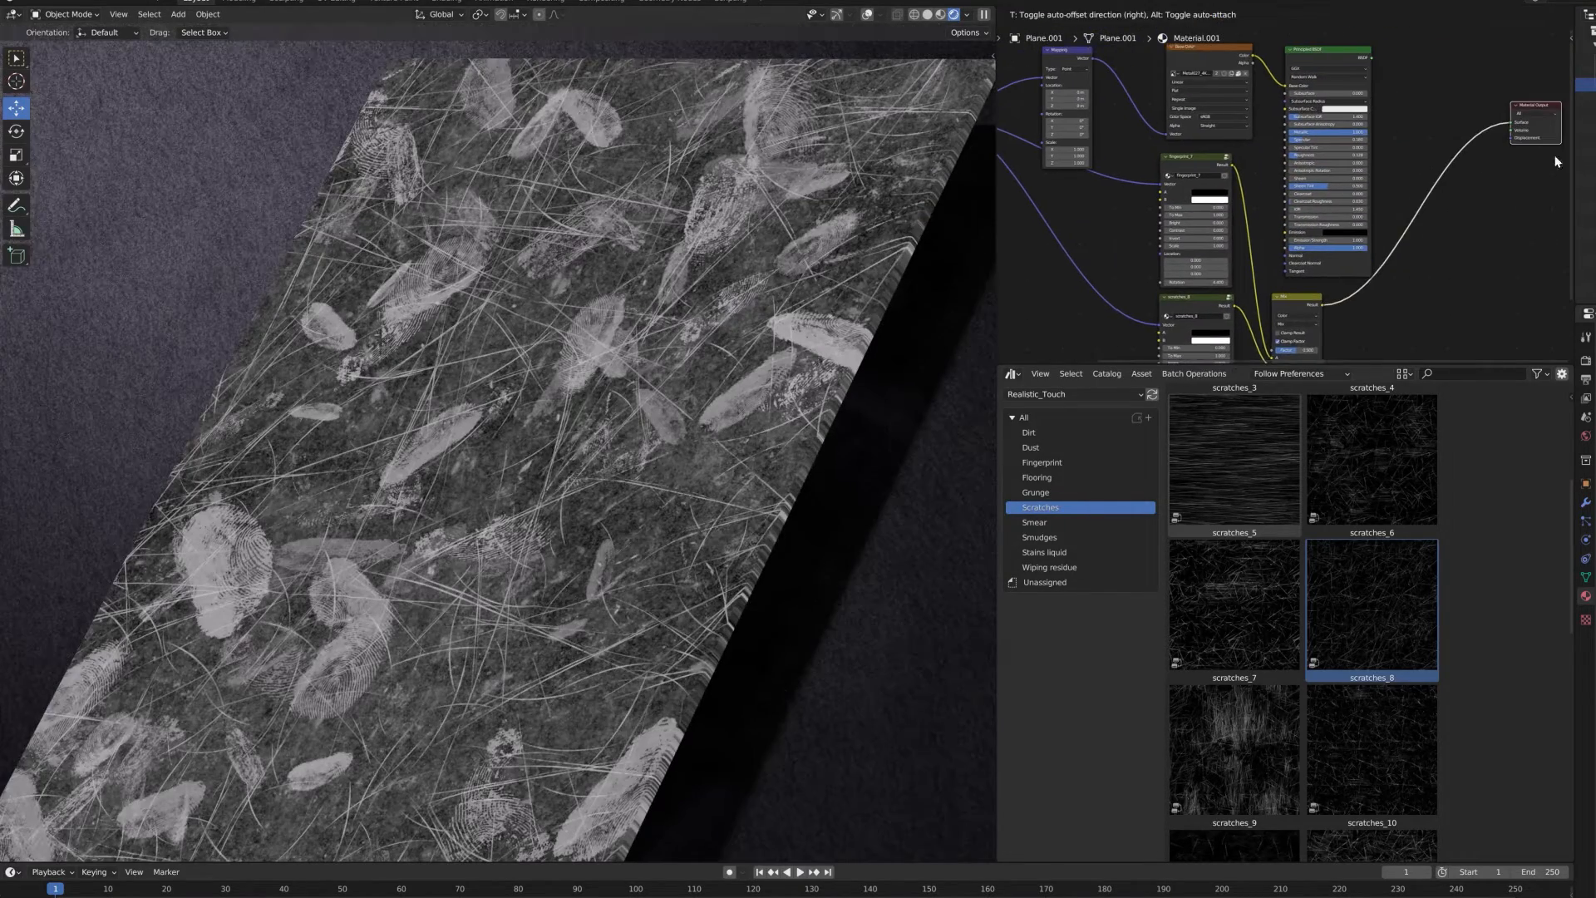
ctrl+shift+click(1175, 162)
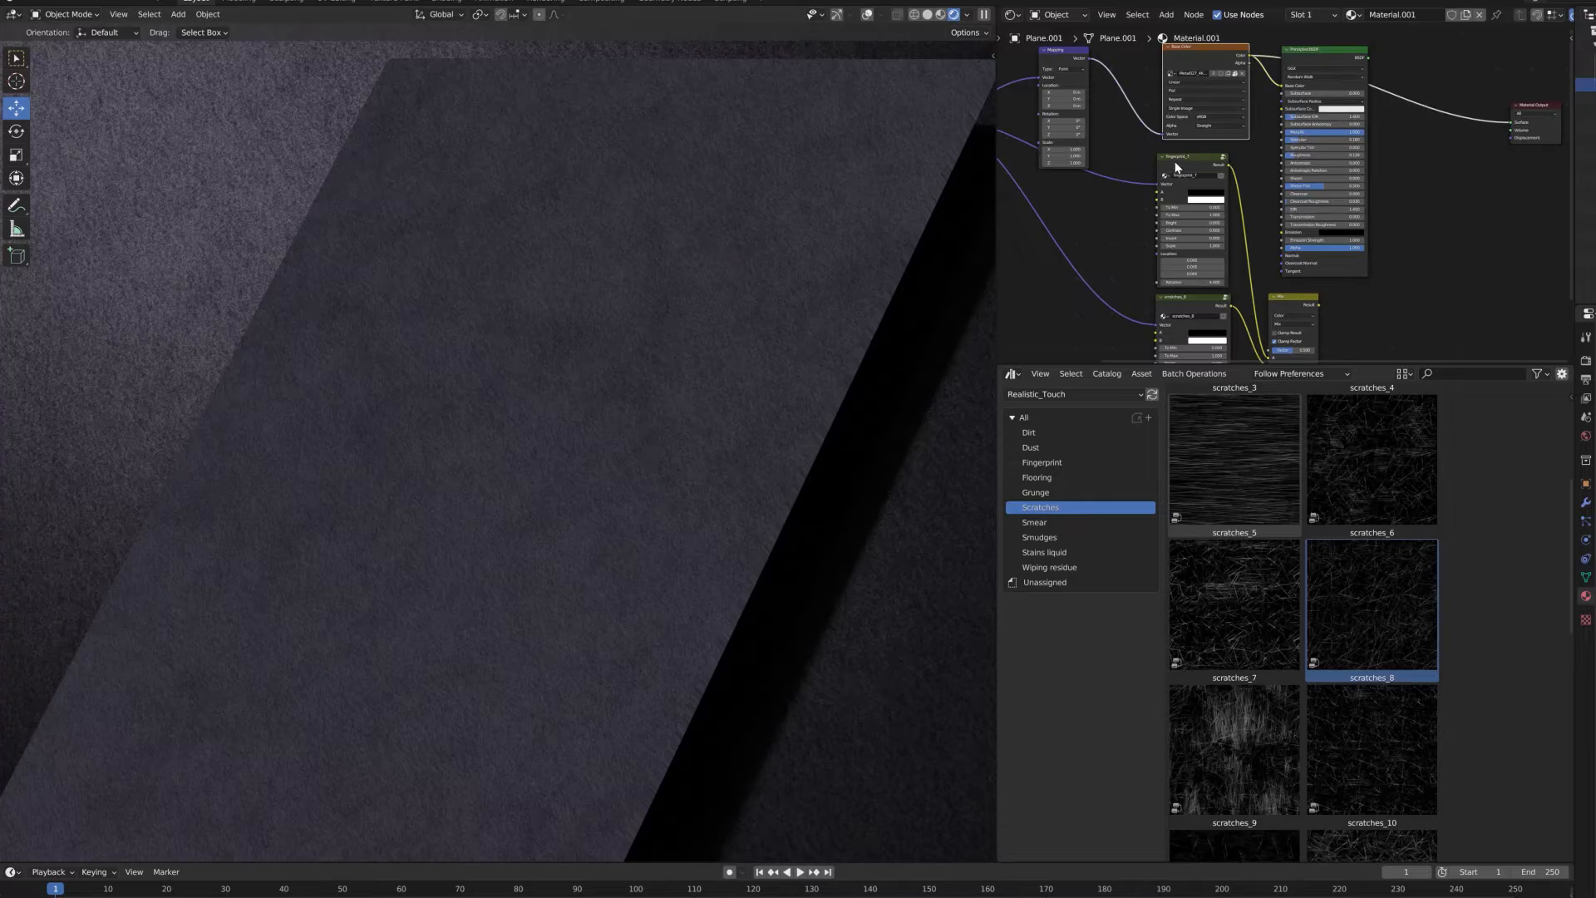
ctrl+shift+click(1176, 301)
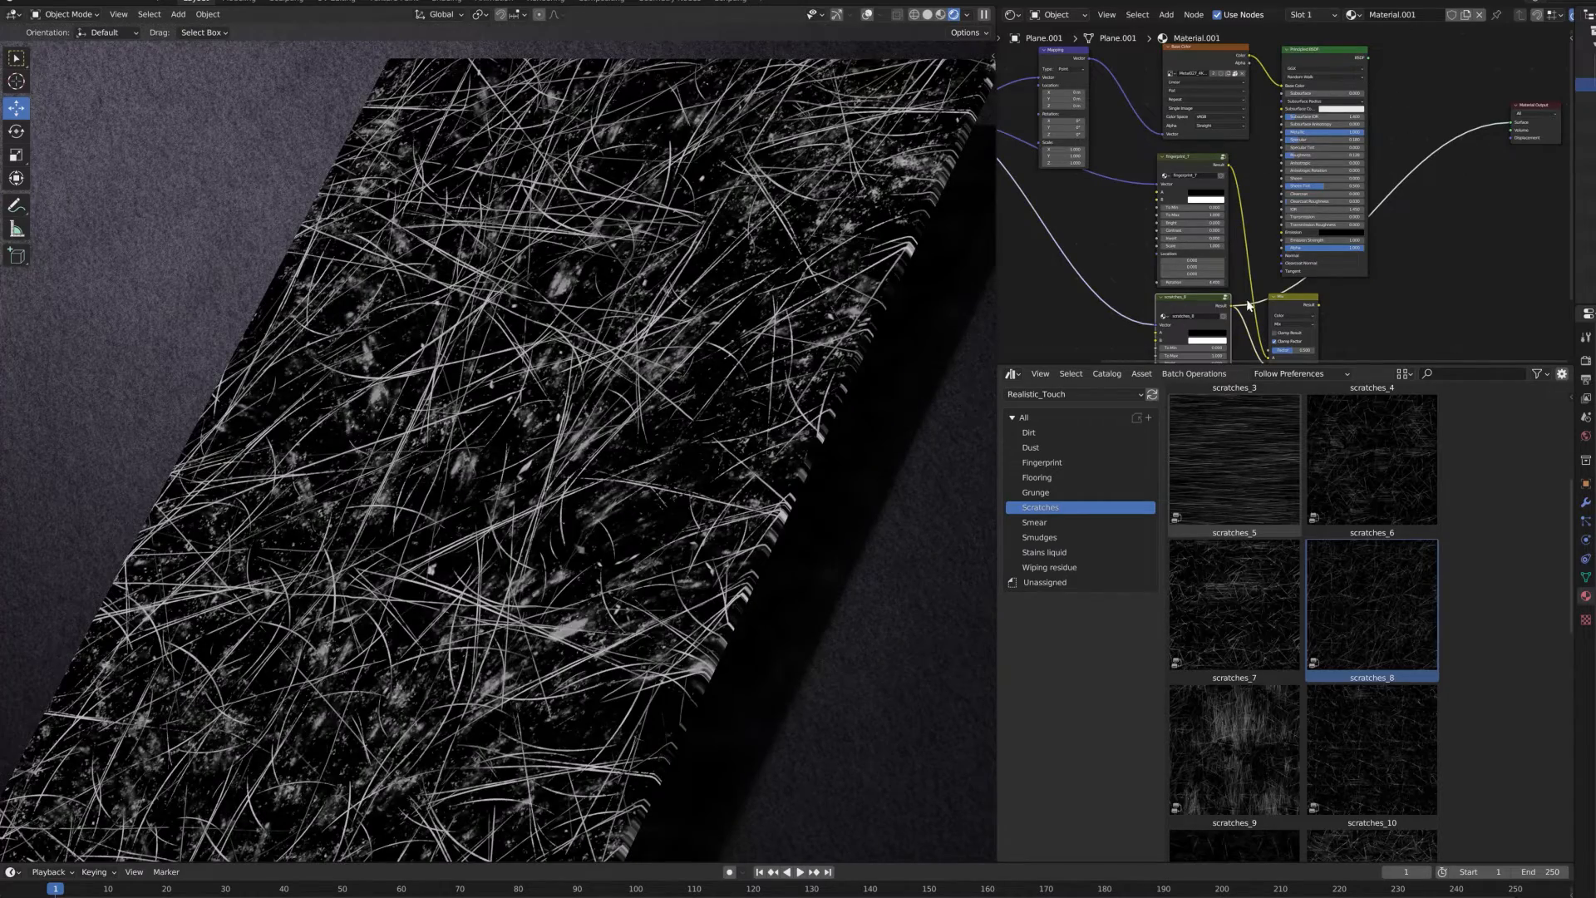
ctrl+shift+click(1304, 296)
Step: Set the Scale of the scratches_8 texture to 3
scroll(1220, 232, up, 3)
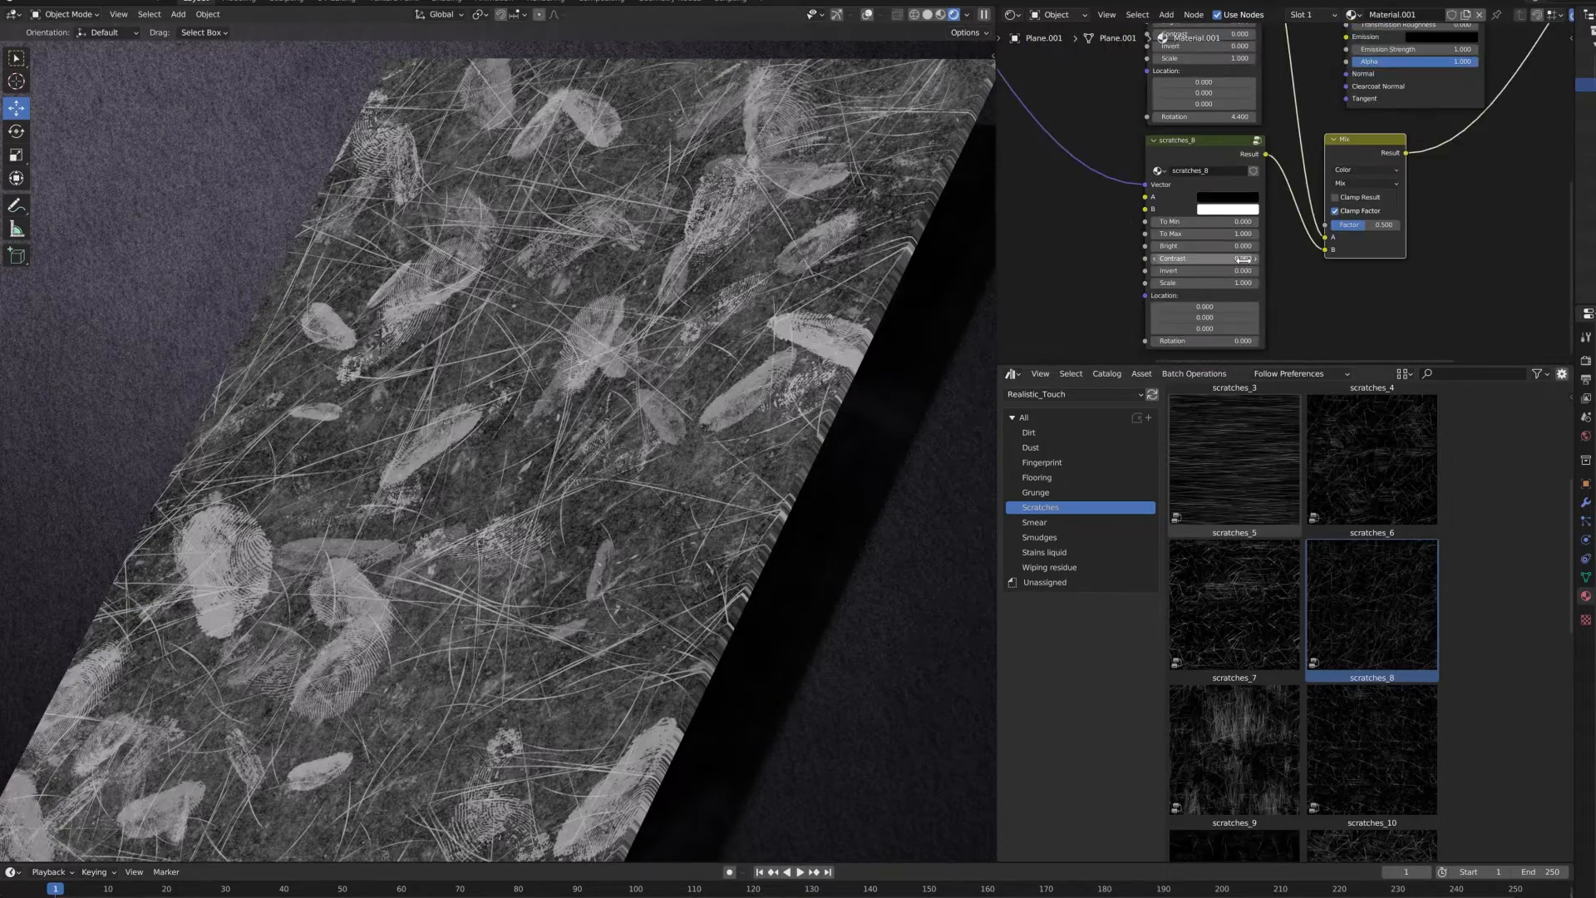
click(1215, 218)
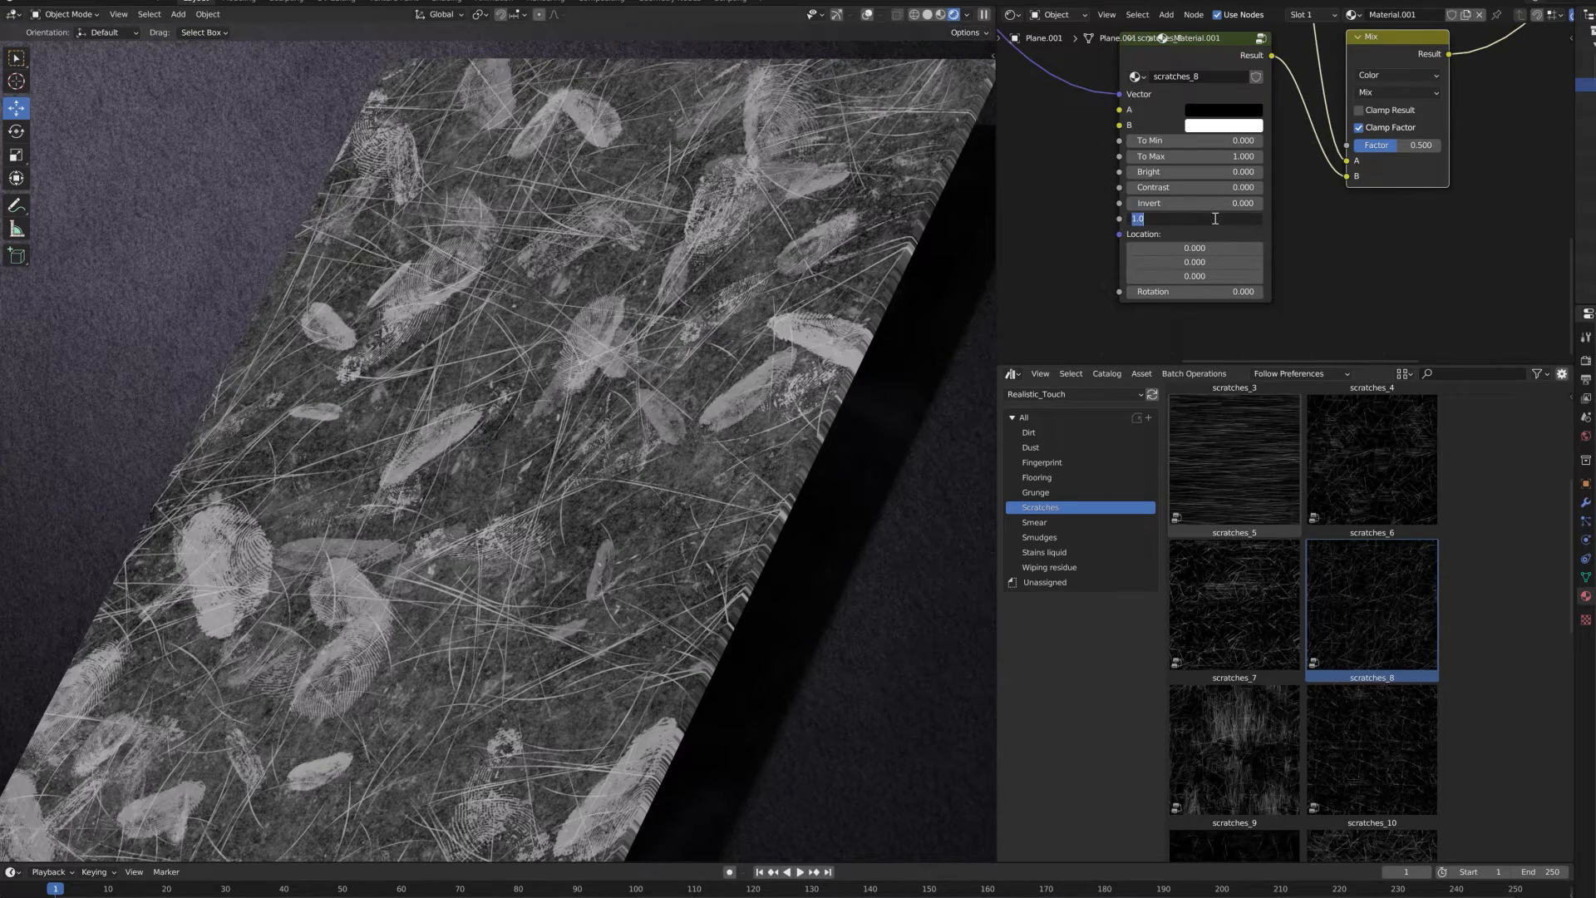
text(3)
key(Return)
Step: Try the Multiply, Overlay and Screen blend modes and Factors of 0.588 and 0.334 on the Mix node, ending on Mix mode
middle_drag(1215, 133, 1089, 201)
mouse_move(1258, 213)
mouse_down()
mouse_move(1315, 213)
mouse_move(1256, 213)
mouse_move(1278, 213)
mouse_up()
click(1268, 160)
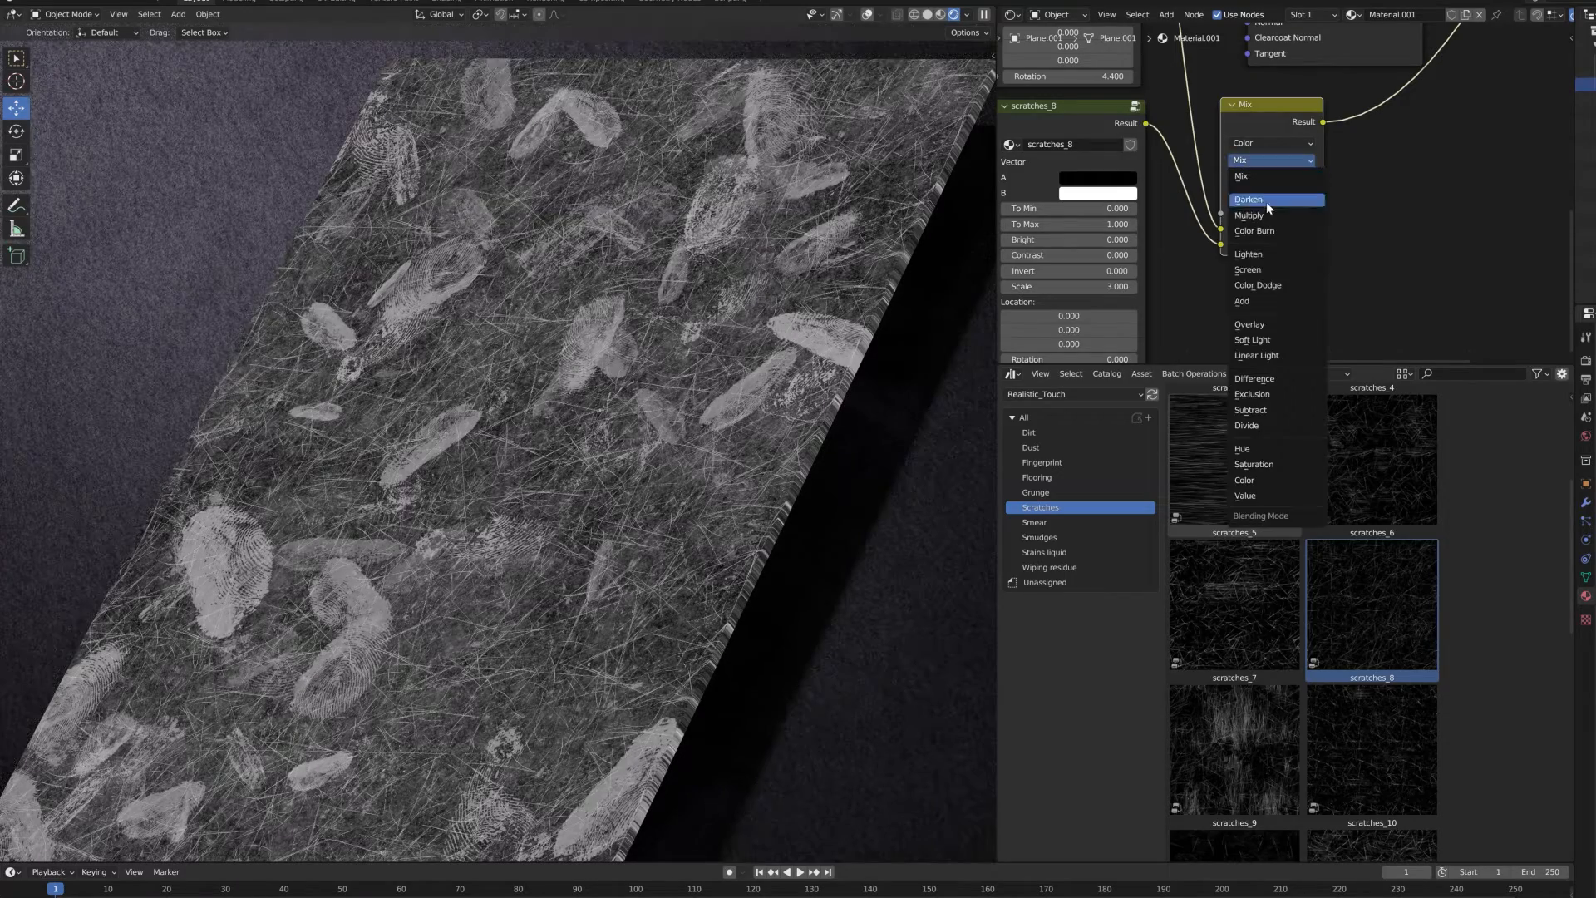
click(1264, 216)
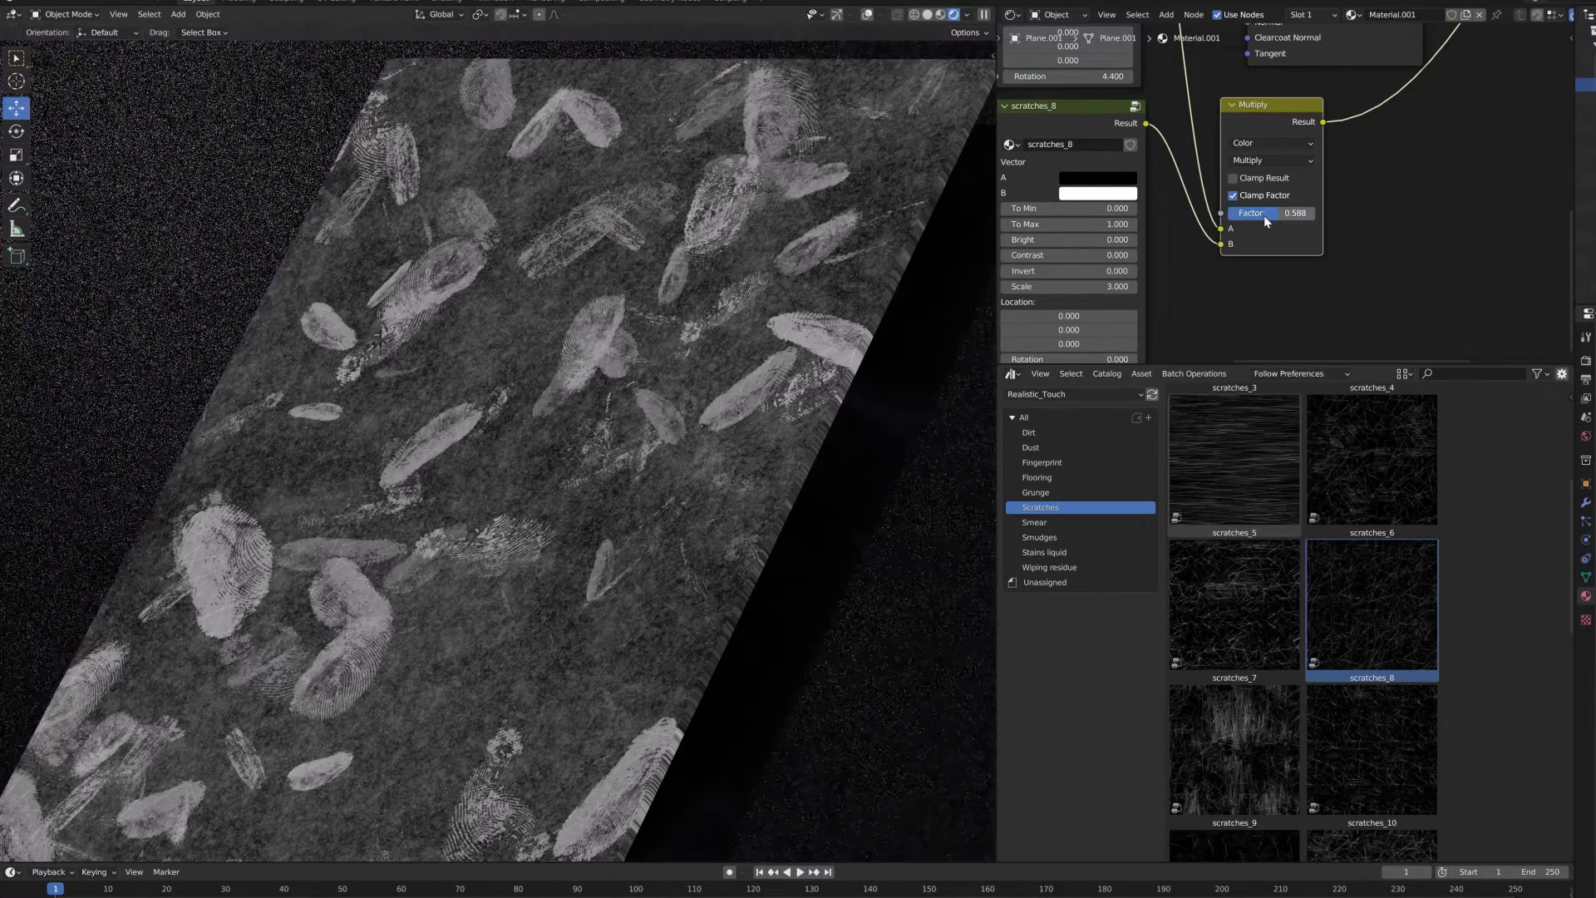
click(1266, 159)
click(1279, 326)
click(1270, 160)
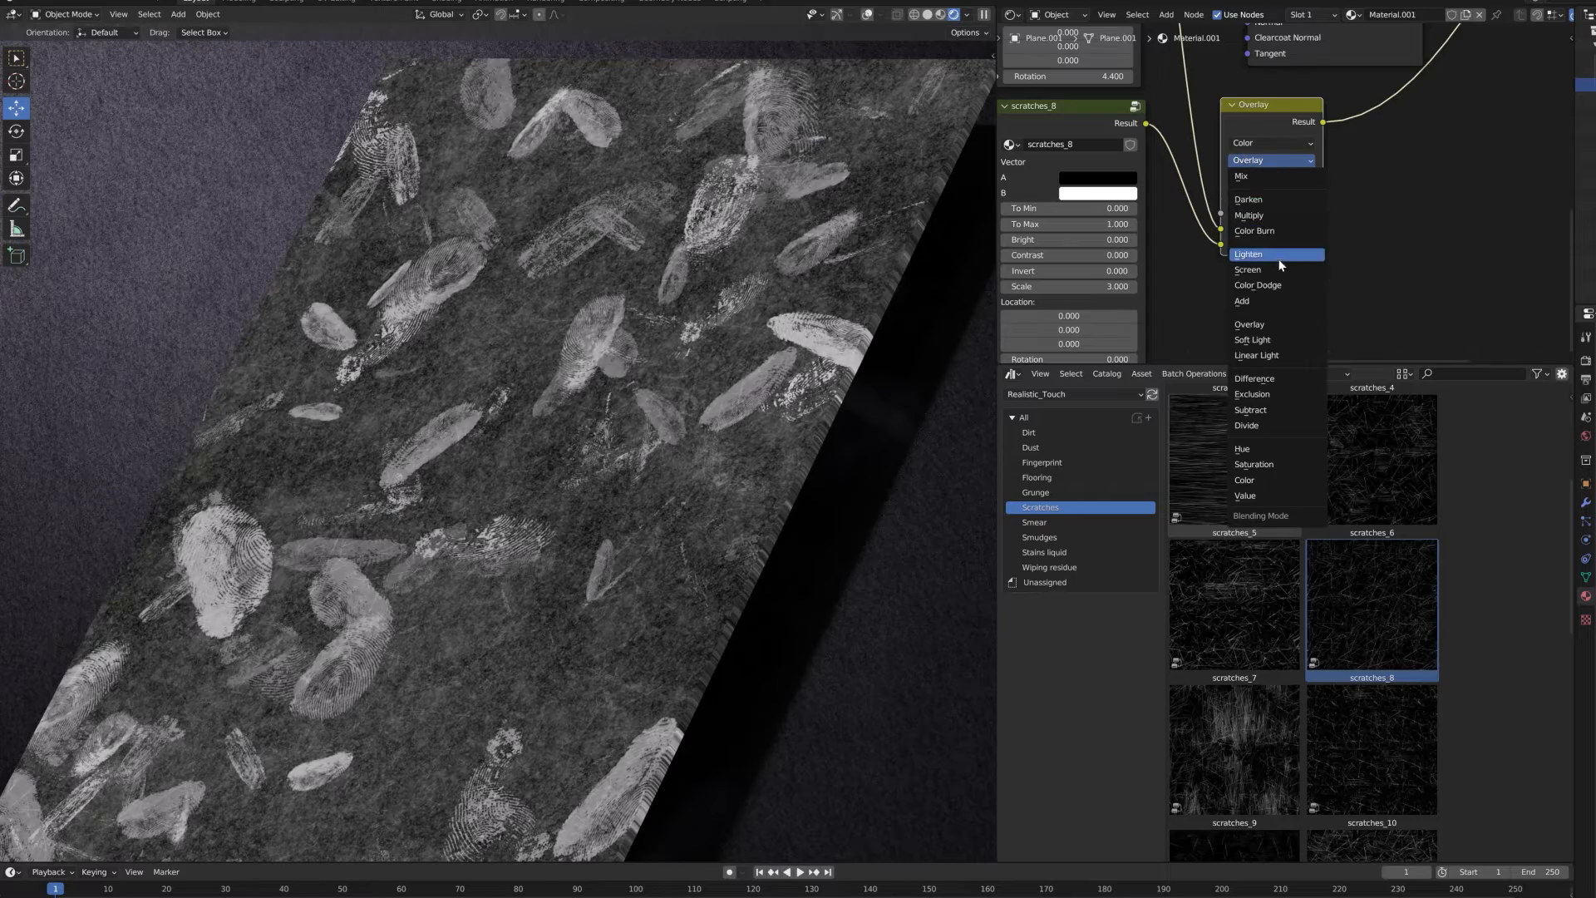
click(1279, 268)
click(1270, 160)
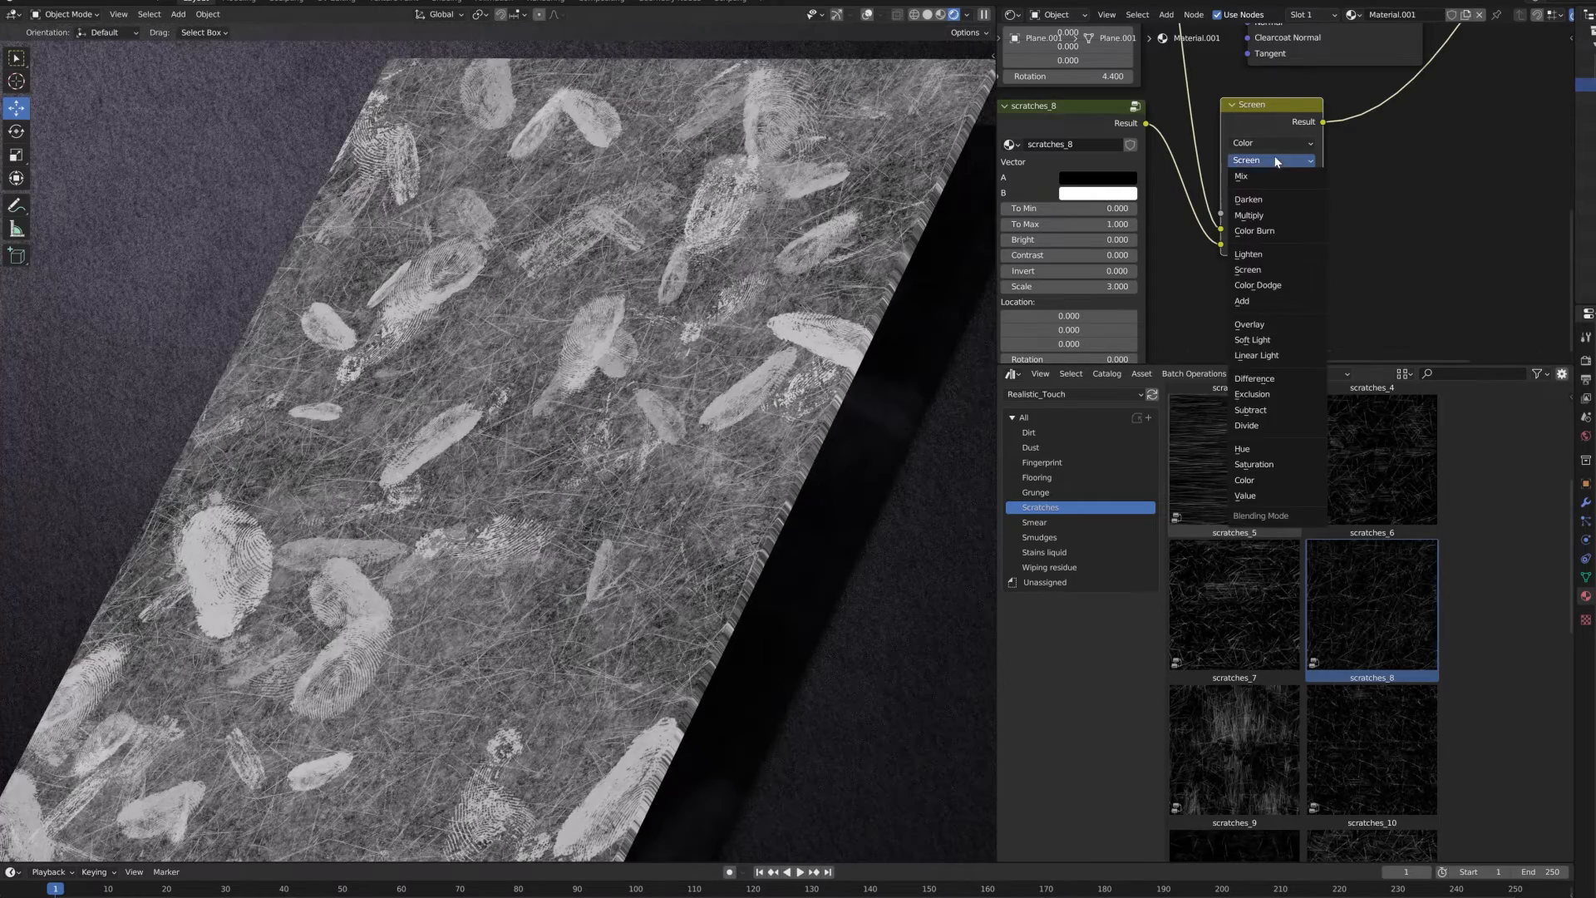
click(1272, 176)
drag(1310, 213, 1254, 213)
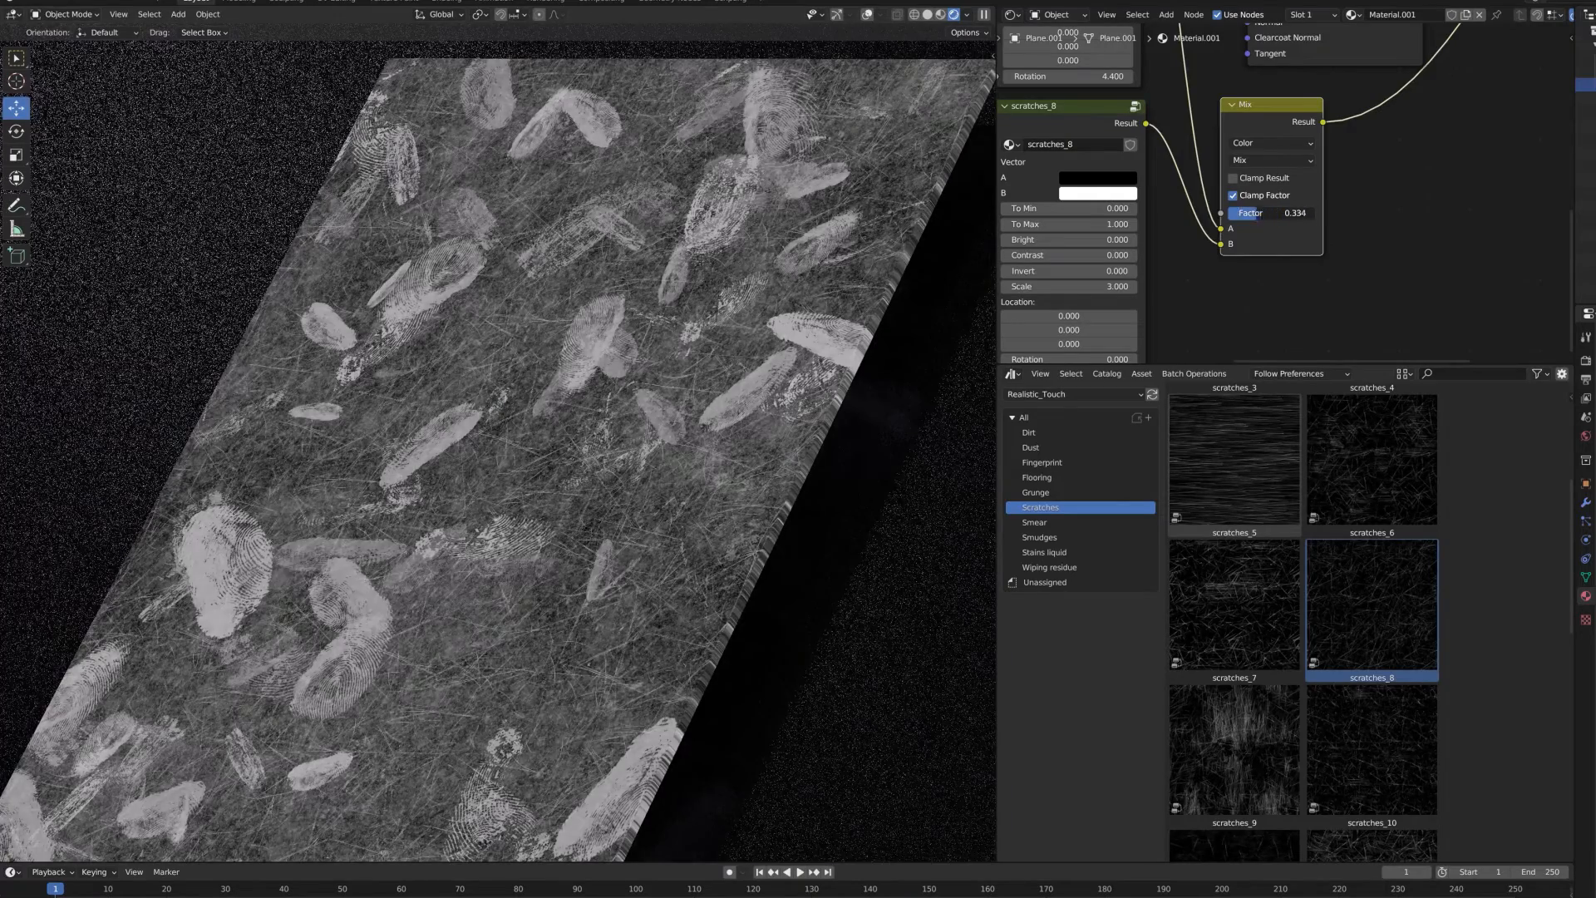
Step: Connect the Mix Result to the shader's Roughness and the shader to the Material Output's Surface, moving the shader clear of the Mix node
scroll(1314, 318, down, 5)
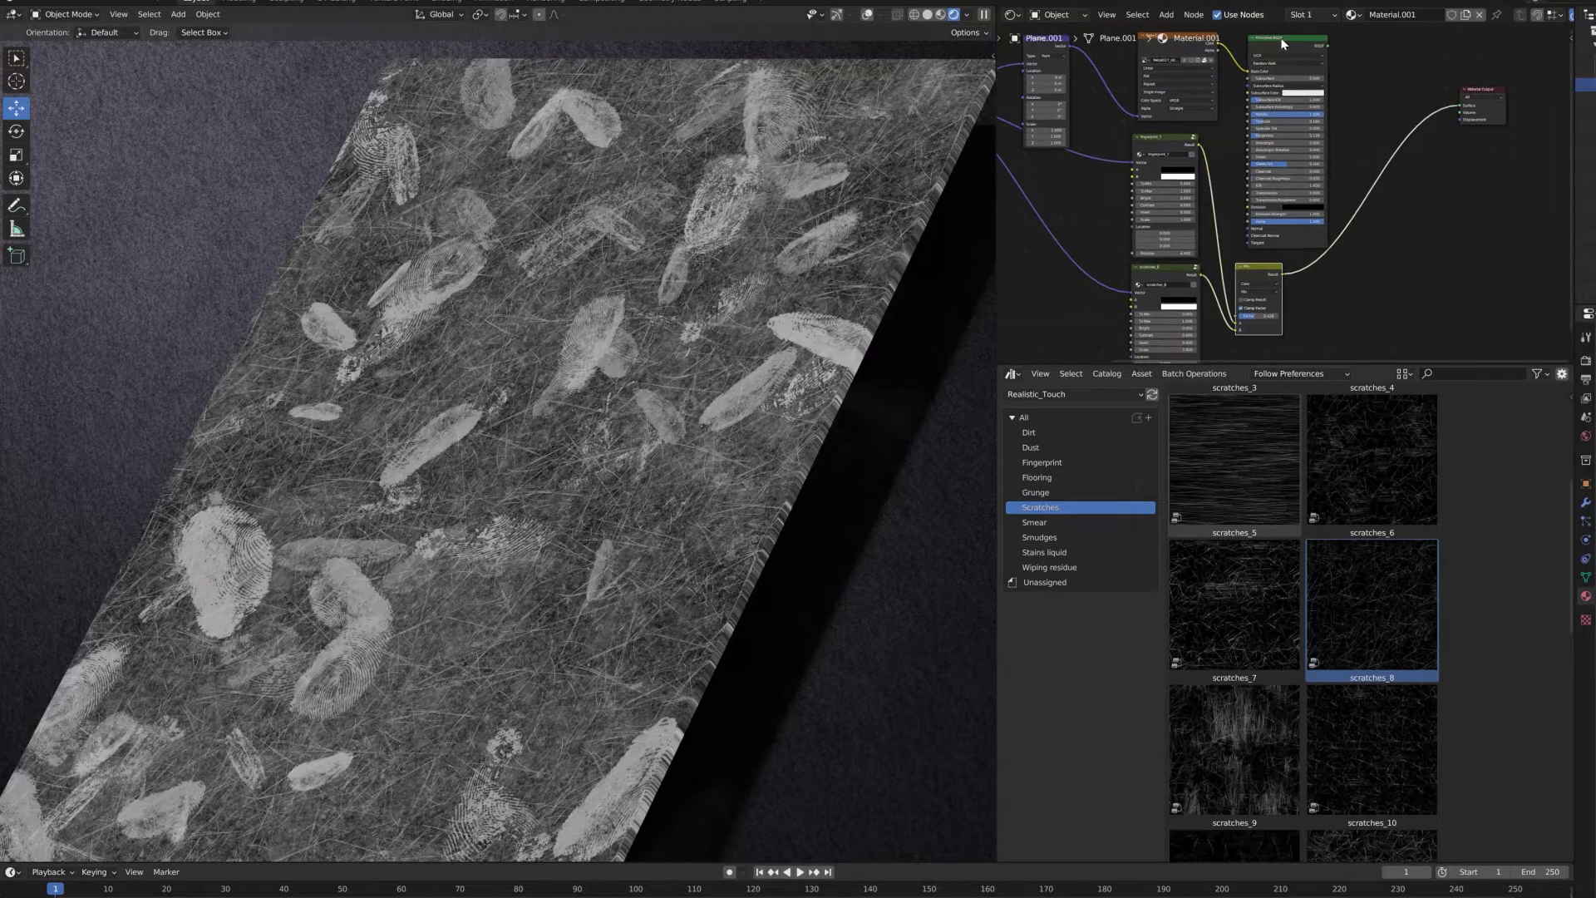
drag(1282, 275, 1248, 136)
drag(1328, 46, 1461, 105)
drag(1280, 40, 1333, 55)
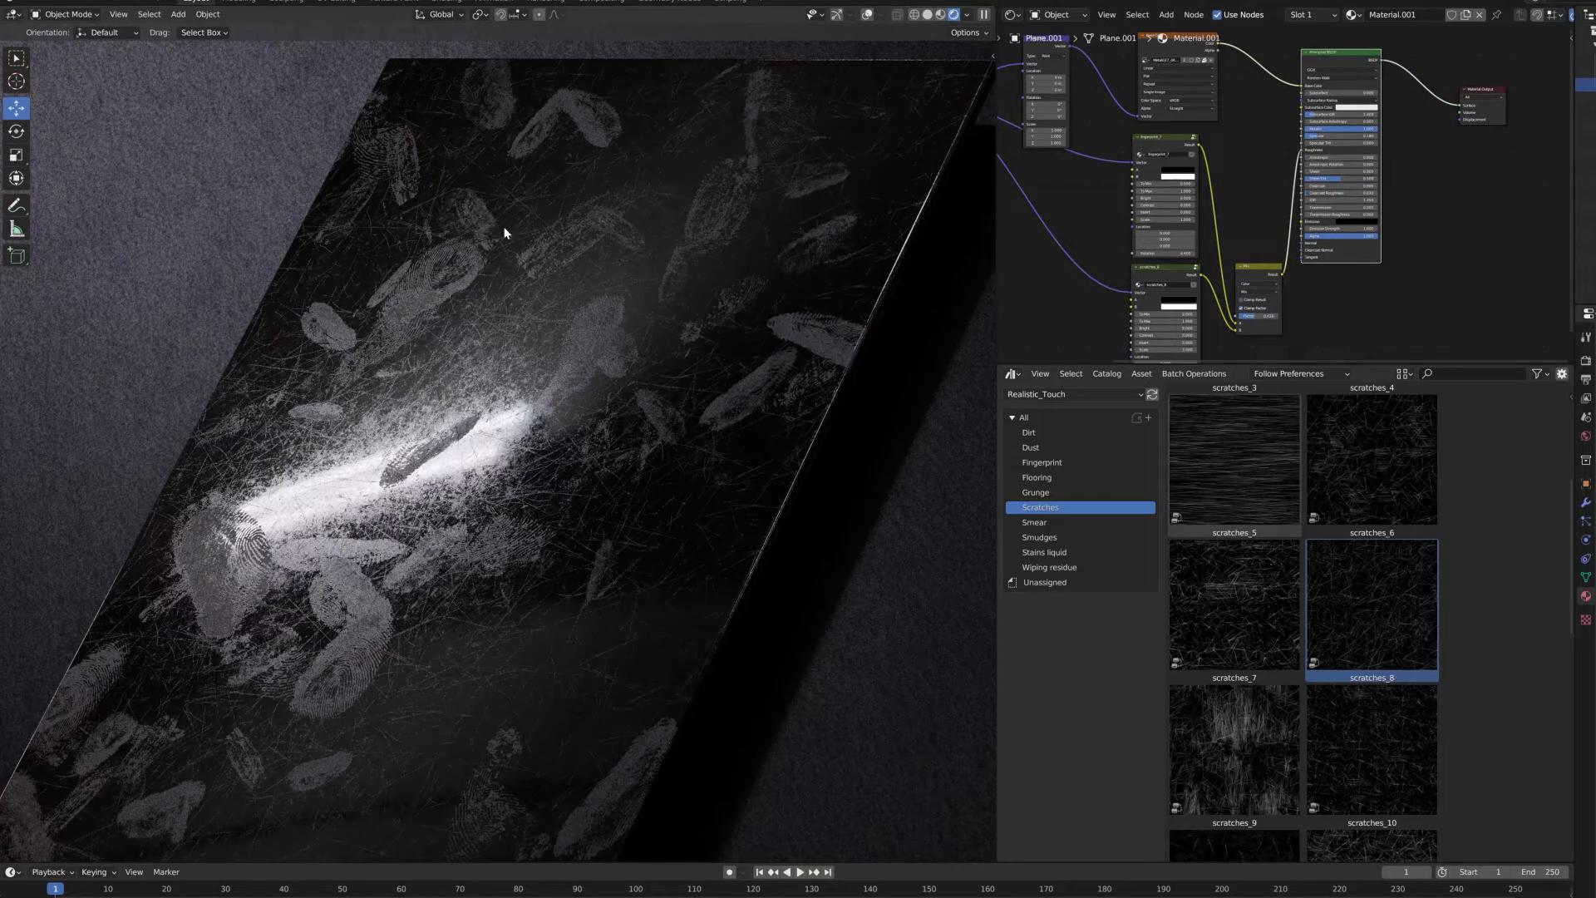
Step: Set the Mix node's Factor to 0.555
scroll(1262, 201, up, 4)
mouse_move(1205, 171)
mouse_down()
mouse_move(1240, 172)
mouse_move(1216, 171)
mouse_up()
middle_drag(1227, 133, 1287, 267)
Step: Add a Bump node, driving its Height with the Mix Result and feeding its output to the Principled shader's Normal
drag(1363, 158, 1464, 174)
scroll(1297, 249, down, 1)
key(shift+a)
click(1281, 240)
text(bump)
key(Return)
click(1252, 221)
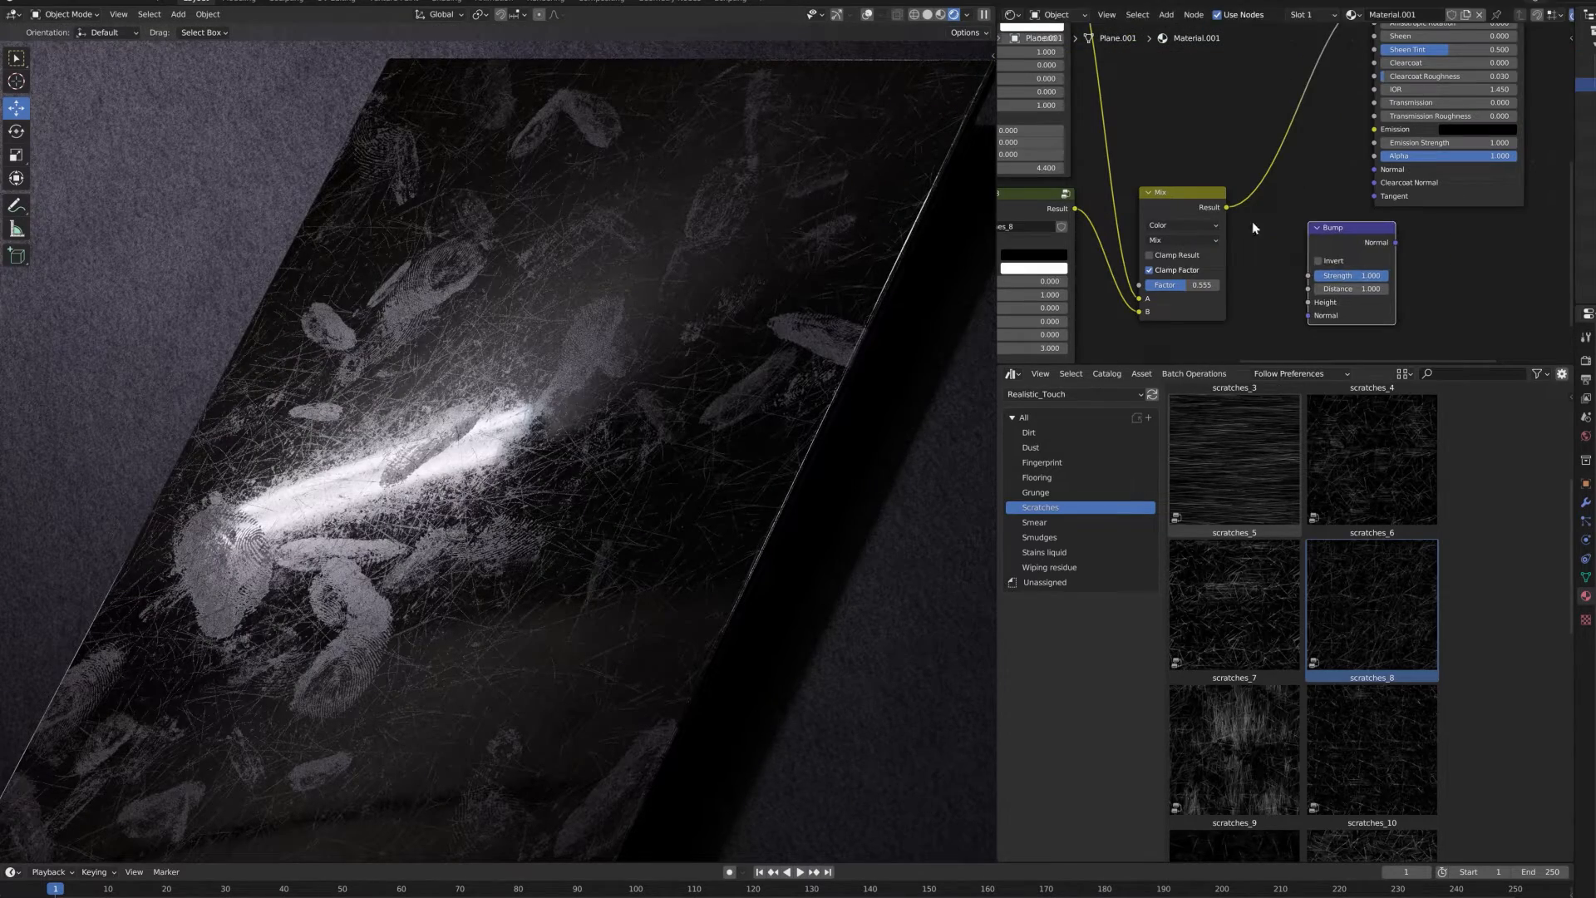
drag(1226, 207, 1308, 302)
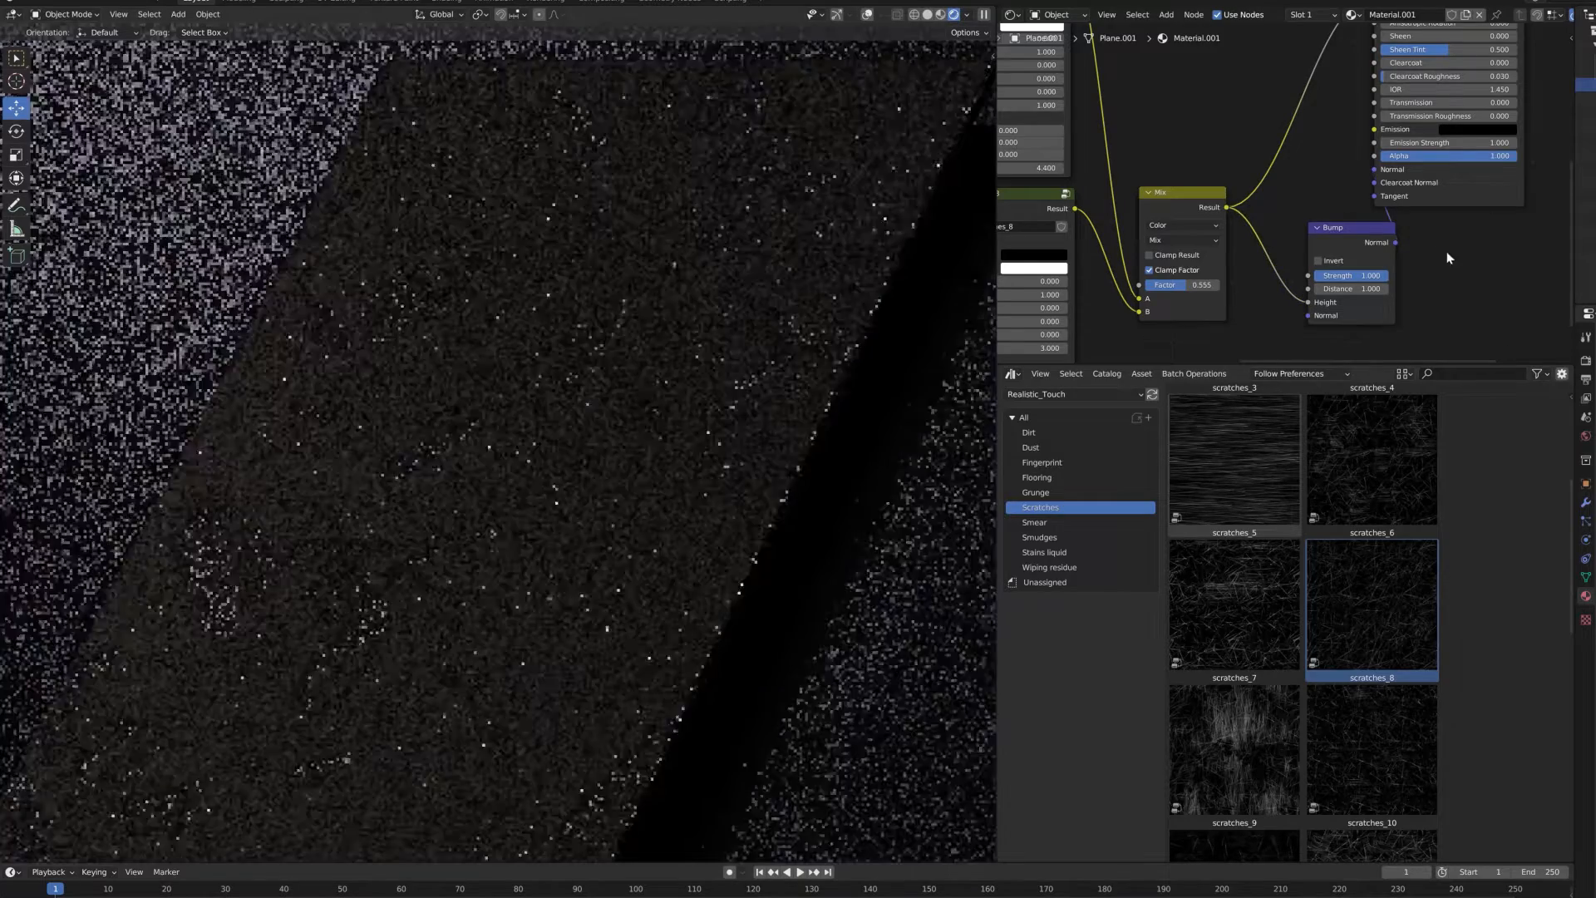
Step: Set the Bump node's Distance to 0.5 and Strength to 0.02, and inspect the surface closely
scroll(1382, 194, up, 3)
drag(1381, 194, 1274, 195)
drag(1407, 198, 1401, 198)
double_click(1408, 218)
text(0.5)
key(Return)
double_click(1395, 195)
text(0.02)
key(Return)
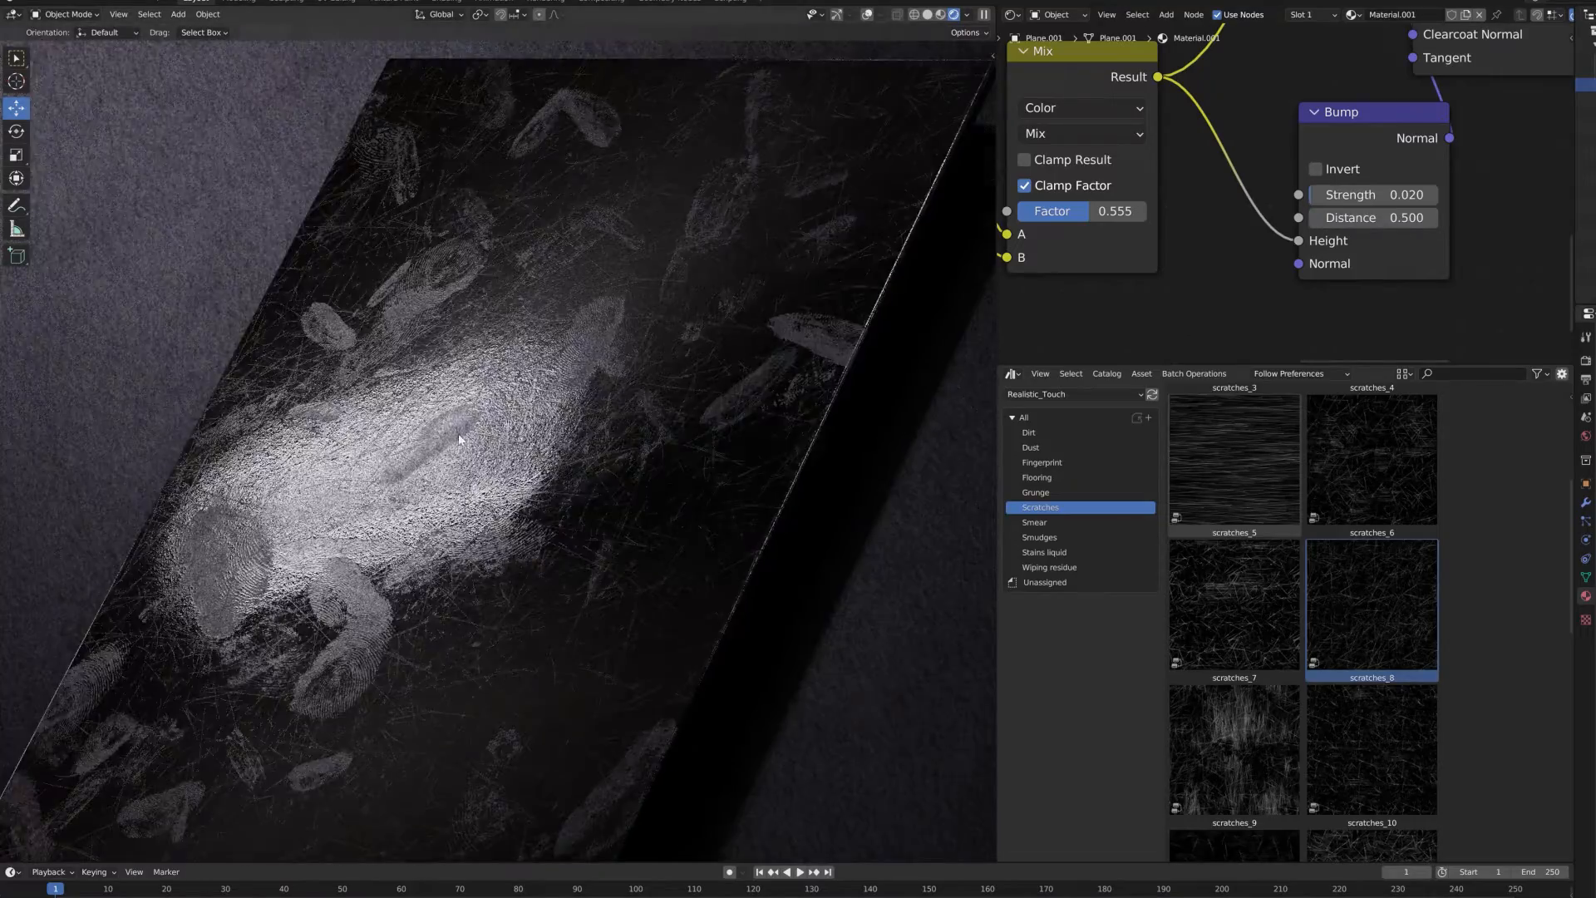
scroll(458, 432, up, 5)
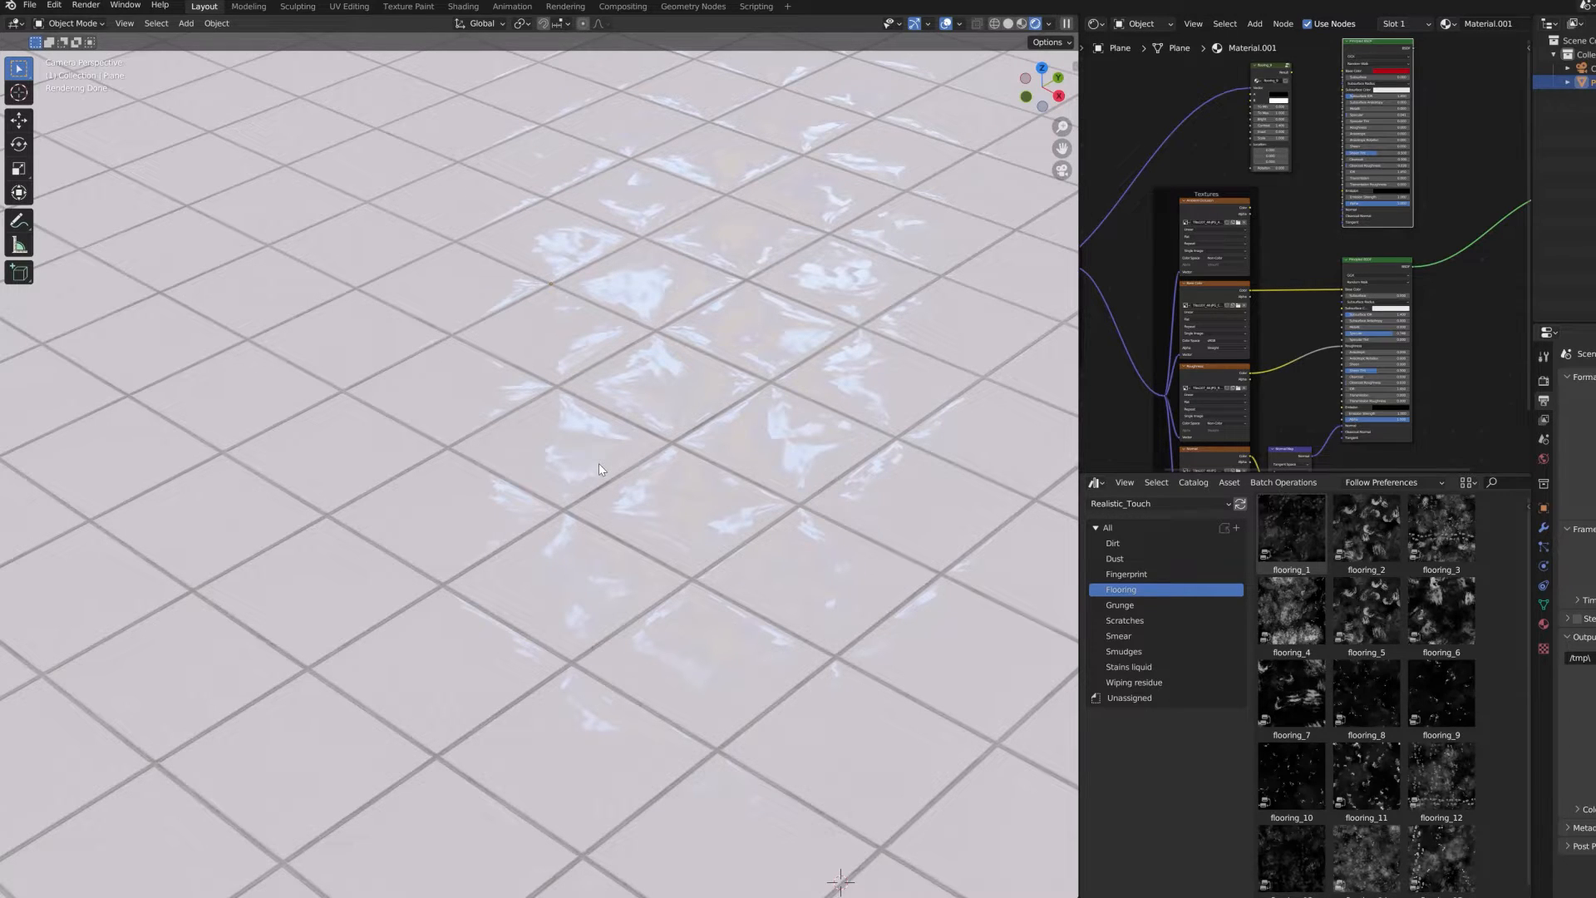
Step: Widen the flooring_9 node and preview its Result directly on the floor plane
middle_drag(1163, 353, 1154, 301)
scroll(1276, 301, down, 2)
scroll(1237, 235, up, 5)
middle_drag(1237, 235, 1235, 178)
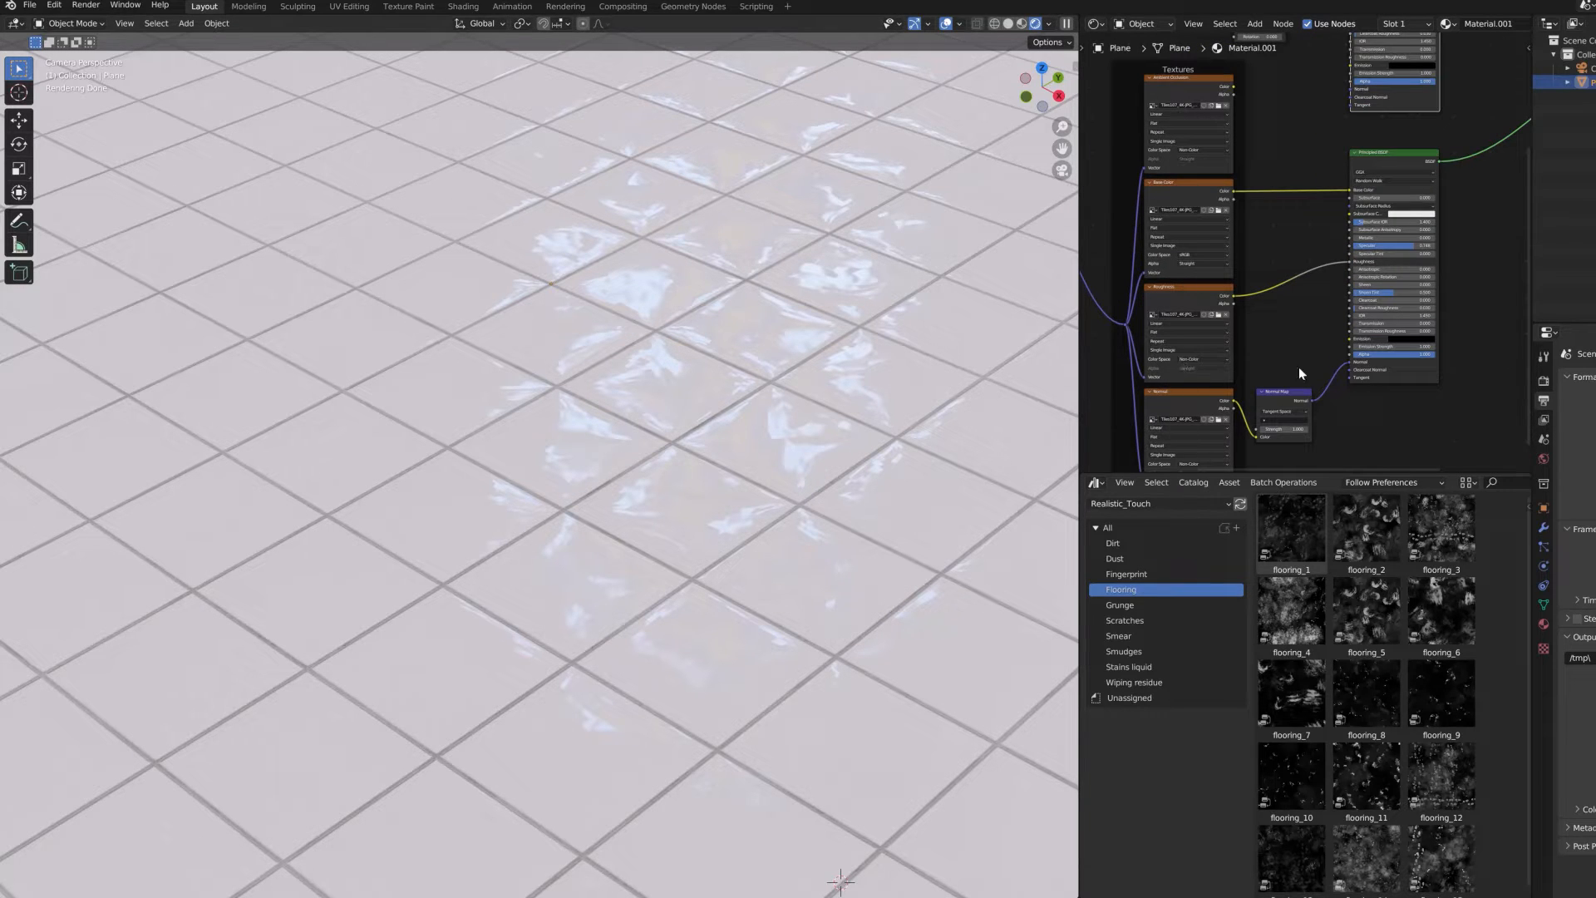
scroll(1324, 341, down, 3)
middle_drag(1328, 334, 1311, 350)
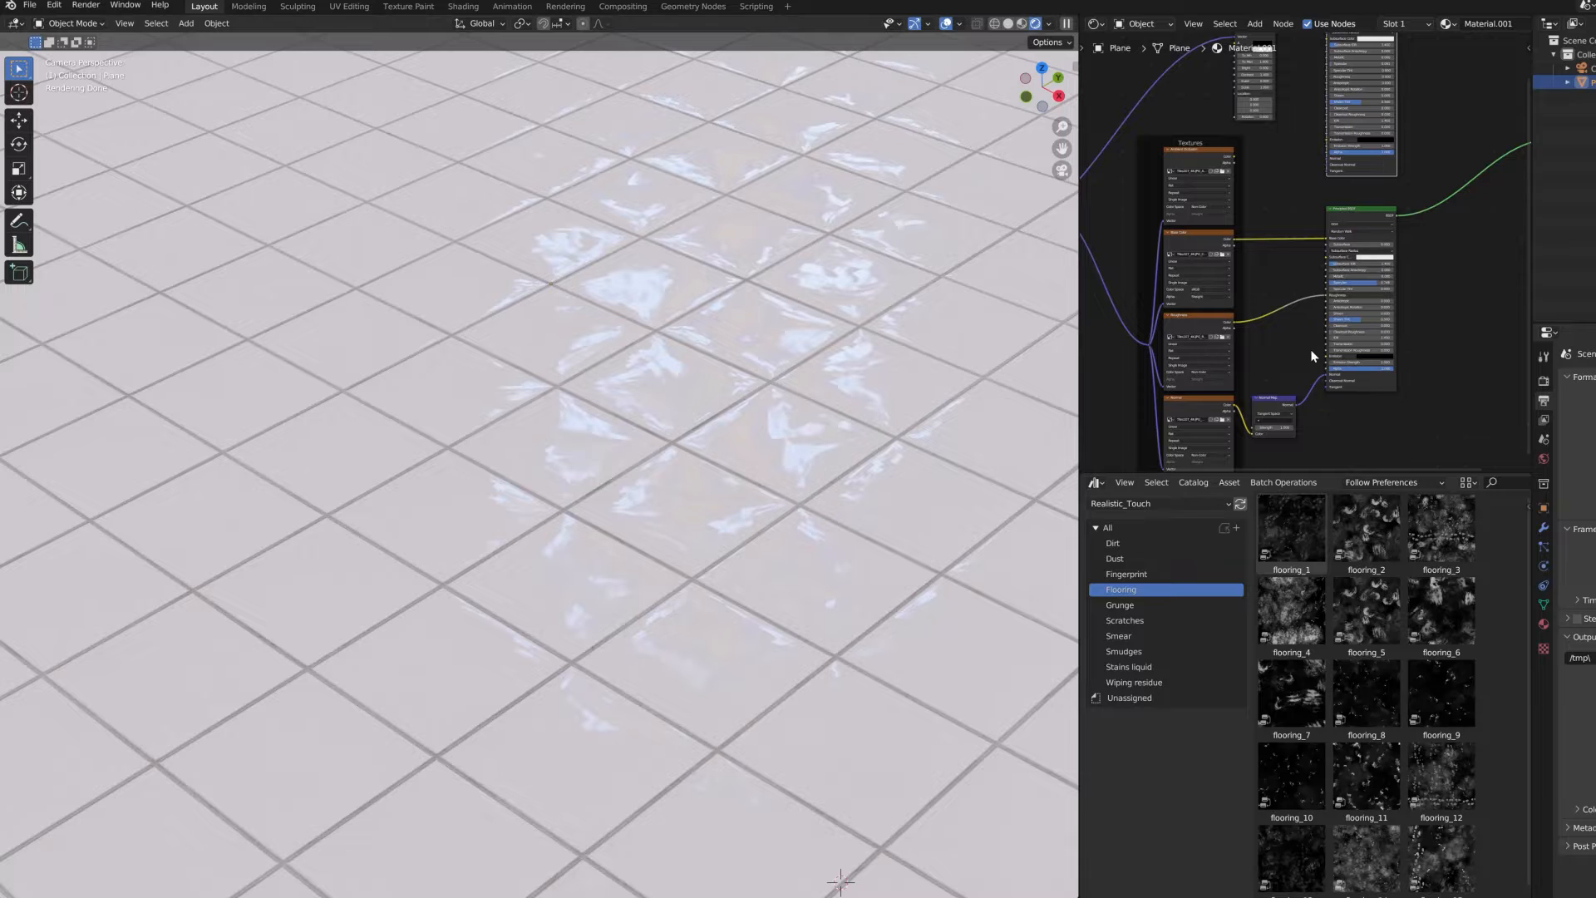
middle_drag(1311, 265, 1328, 351)
scroll(1293, 202, up, 4)
middle_drag(1285, 208, 1299, 307)
scroll(1306, 245, up, 3)
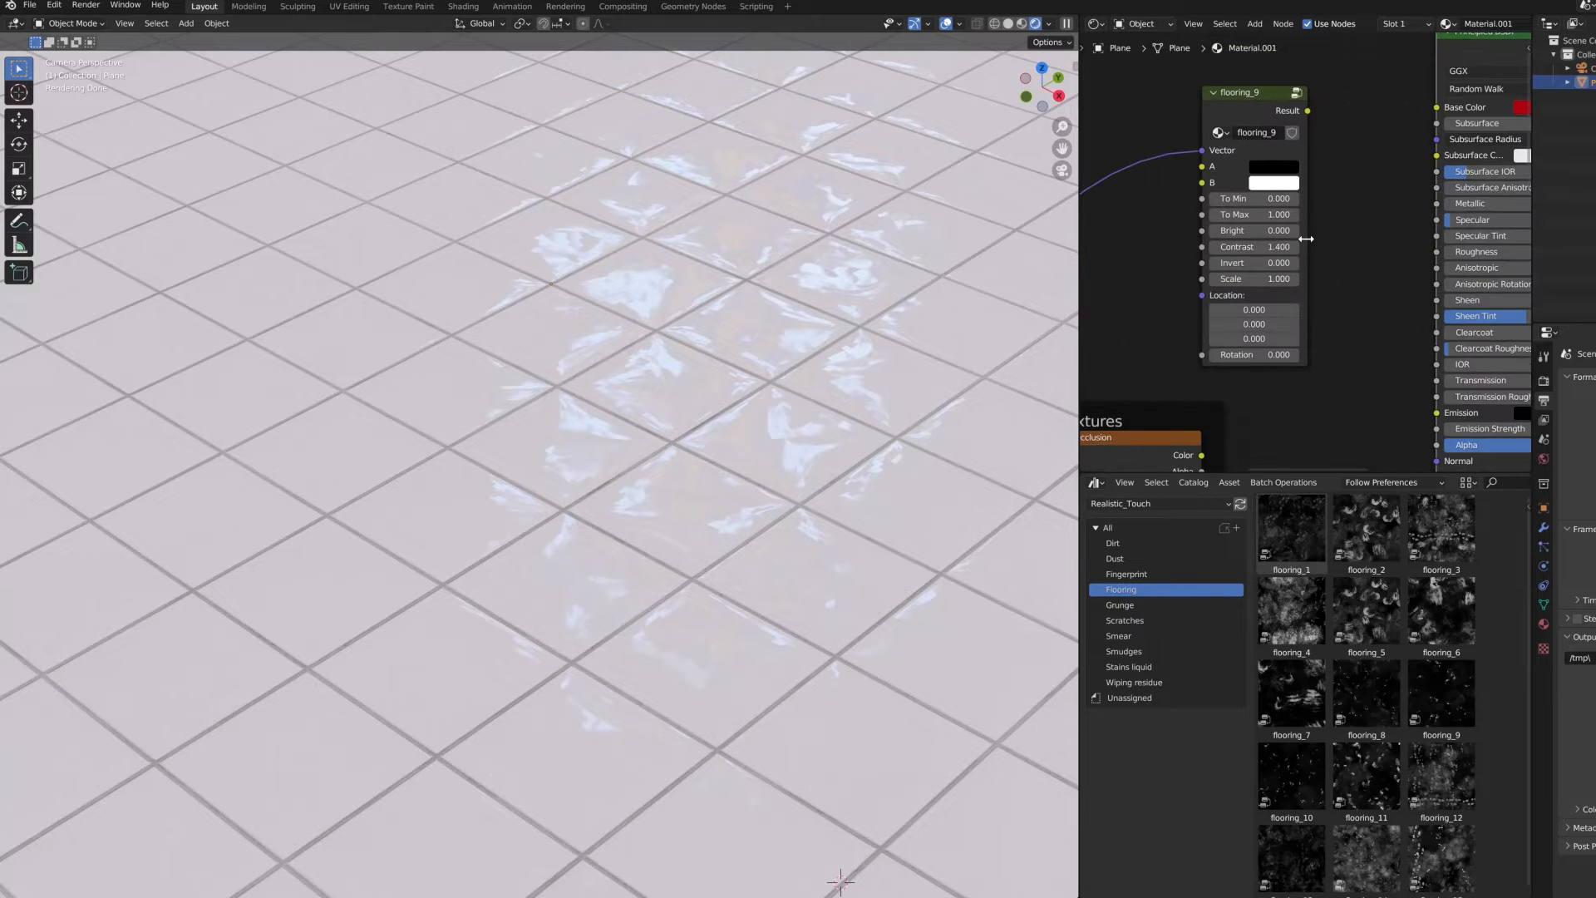
drag(1306, 239, 1344, 242)
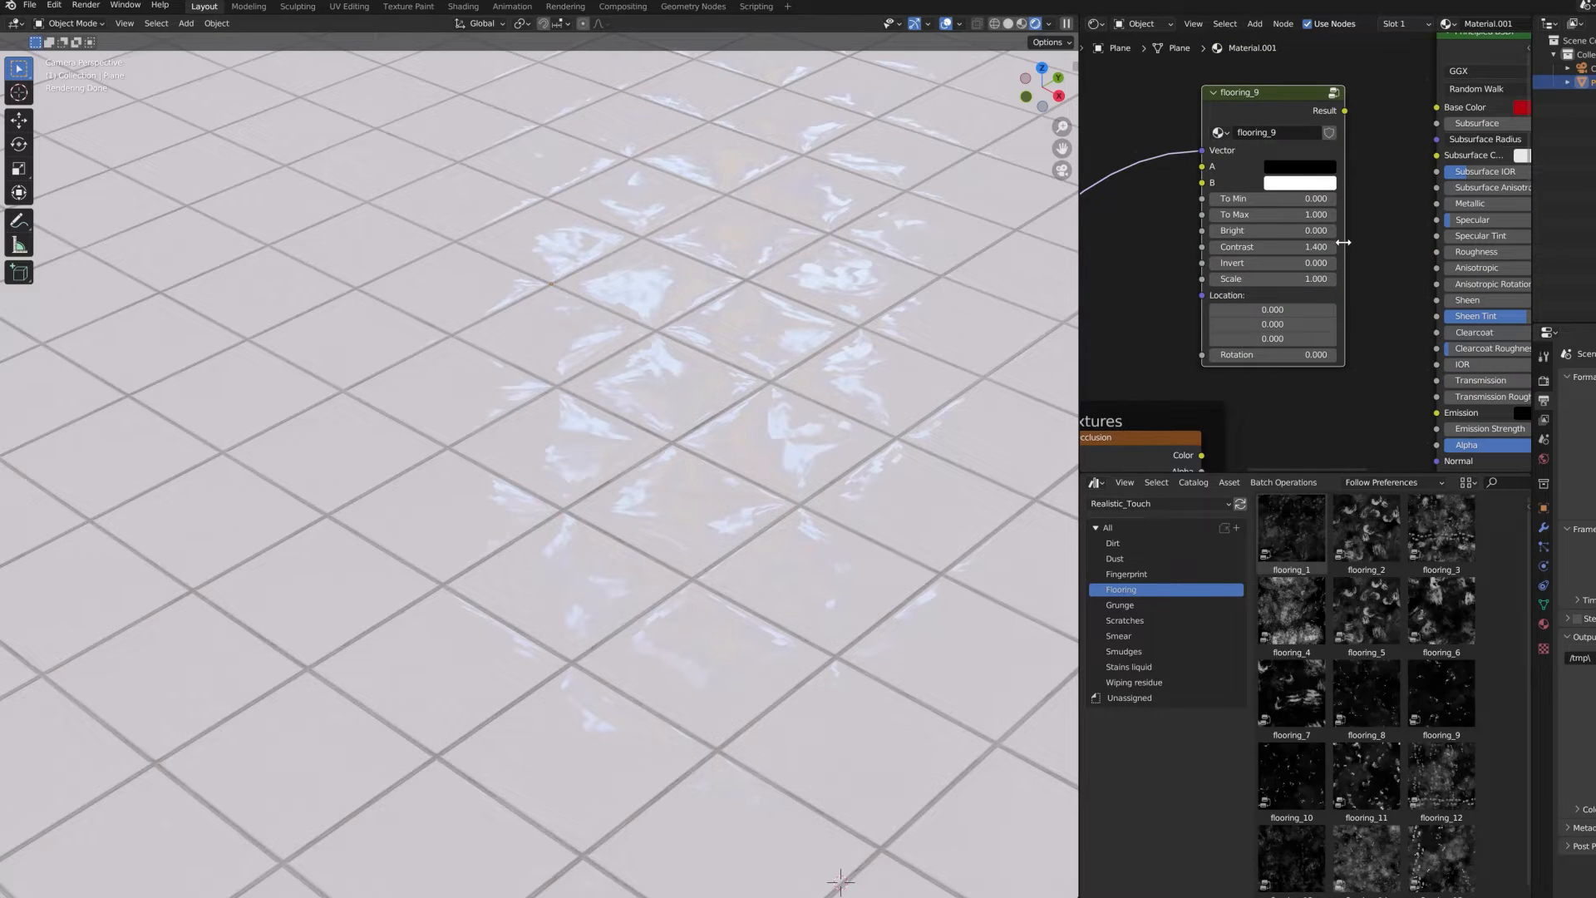
ctrl+shift+click(1254, 106)
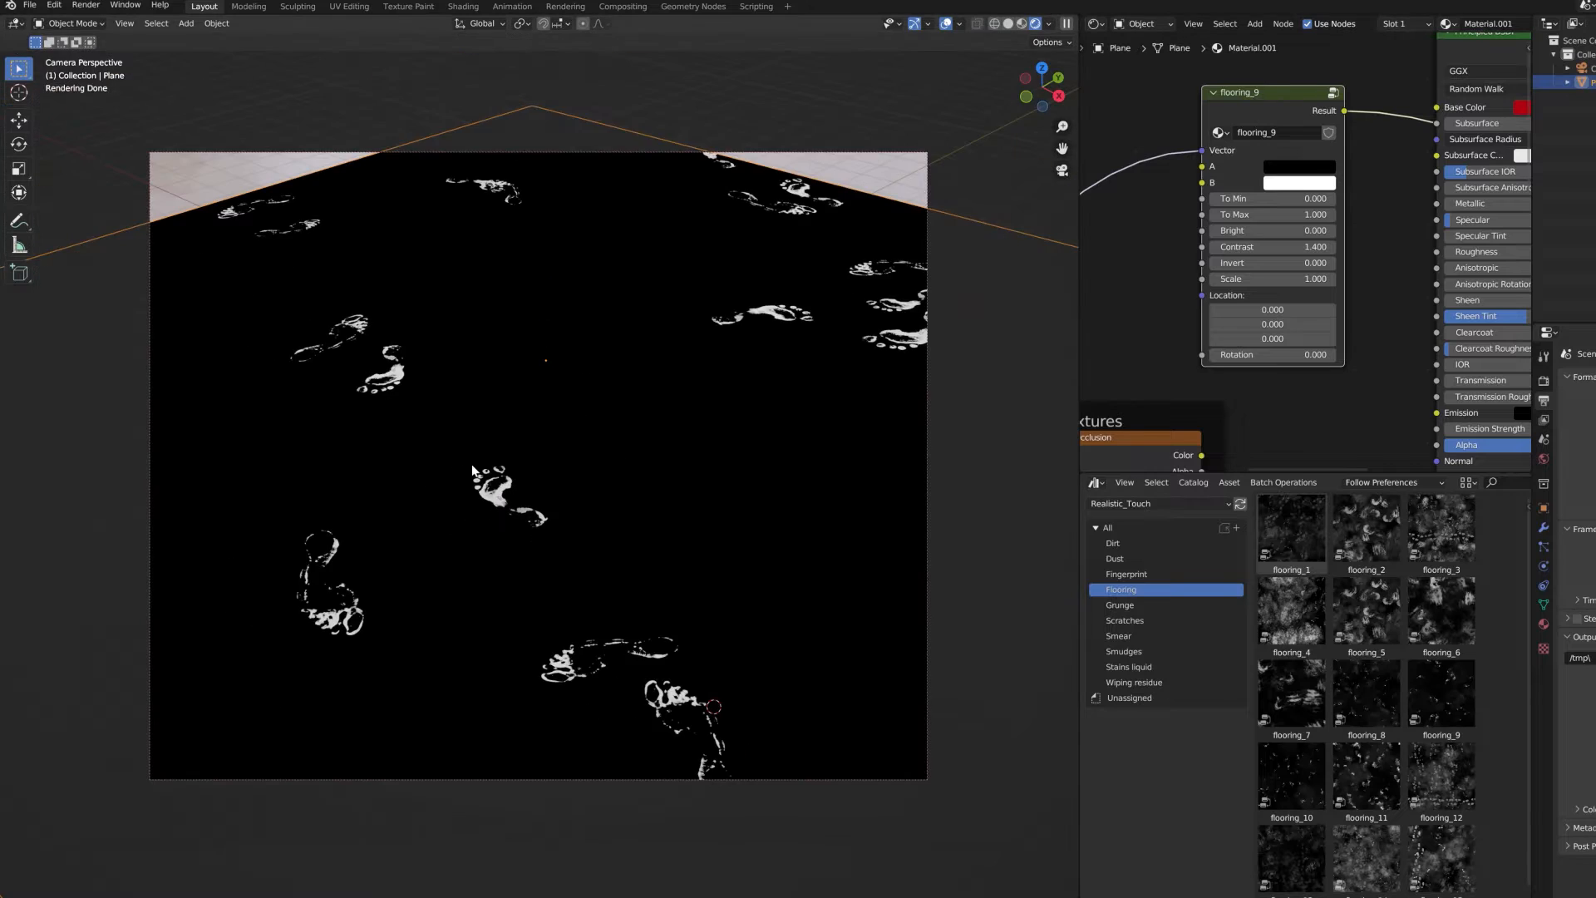
Step: Wire the flooring_9 Result straight into the Material Output's Surface to inspect the footprint mask
scroll(472, 472, up, 3)
middle_drag(1430, 133, 1209, 182)
scroll(1208, 182, down, 4)
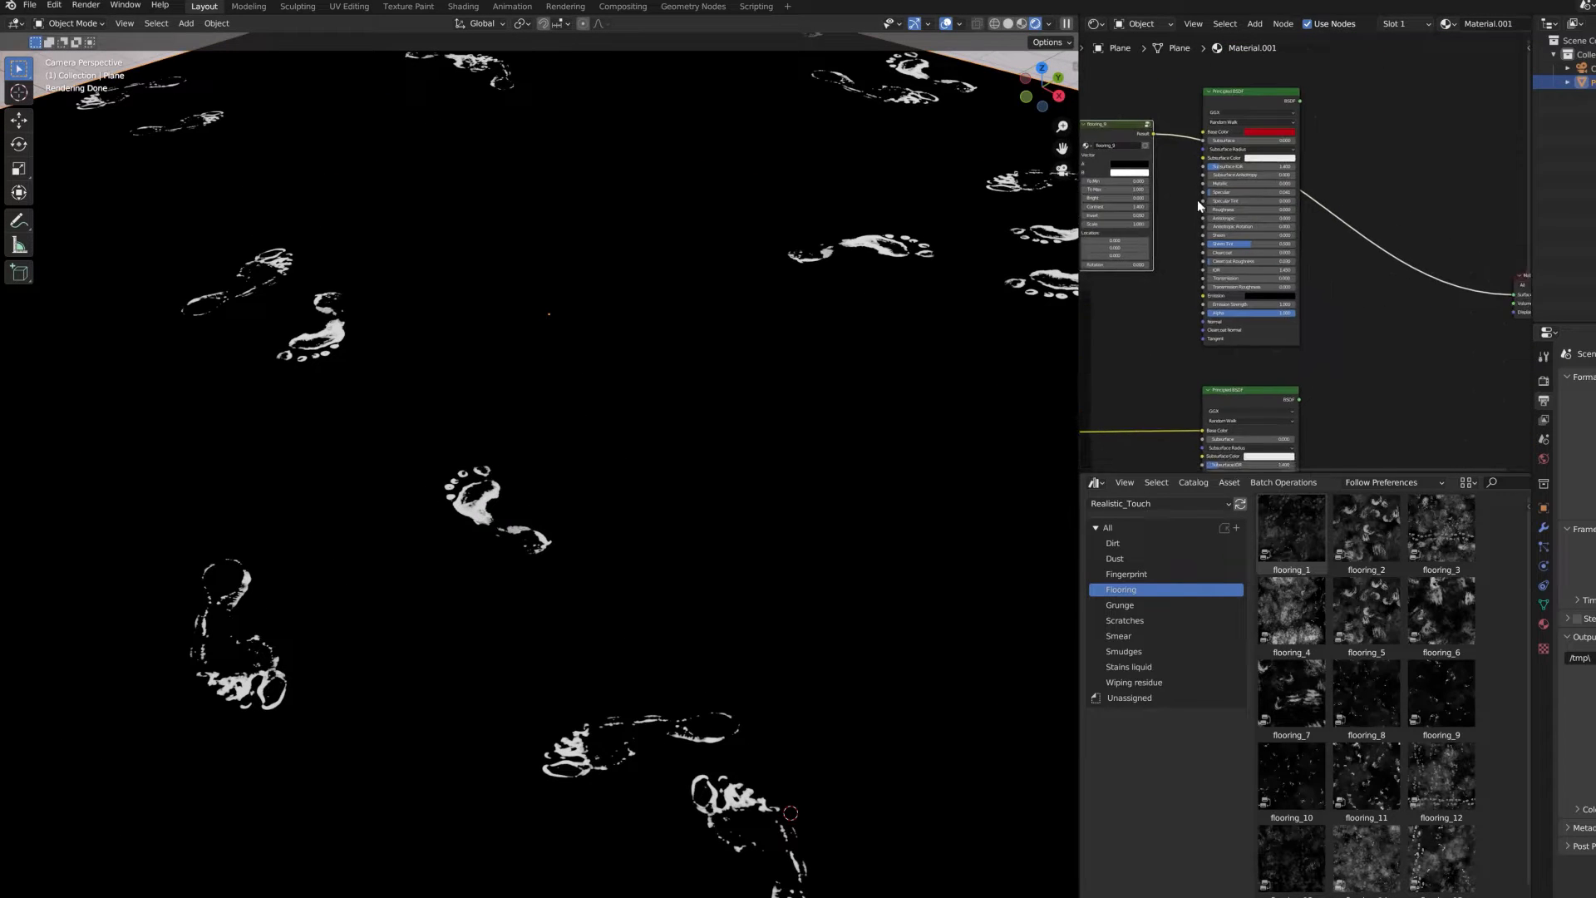
scroll(1162, 202, down, 1)
drag(1177, 152, 1486, 290)
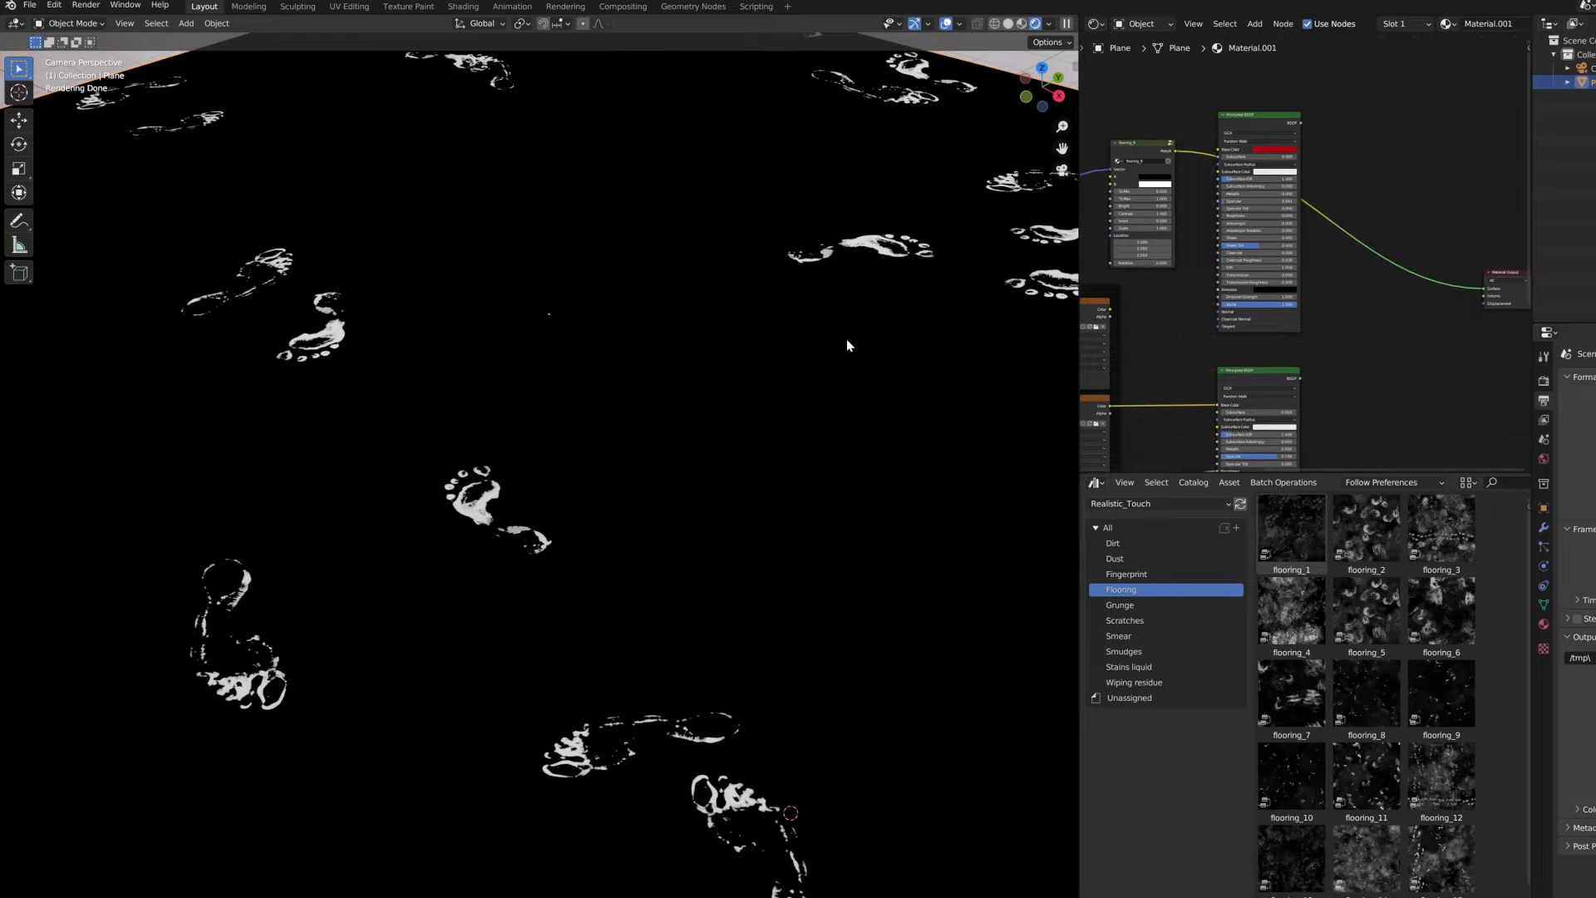
Step: Move the red Principled shader clear above the flooring_9 node and preview that shader on the floor plane
scroll(1279, 141, up, 2)
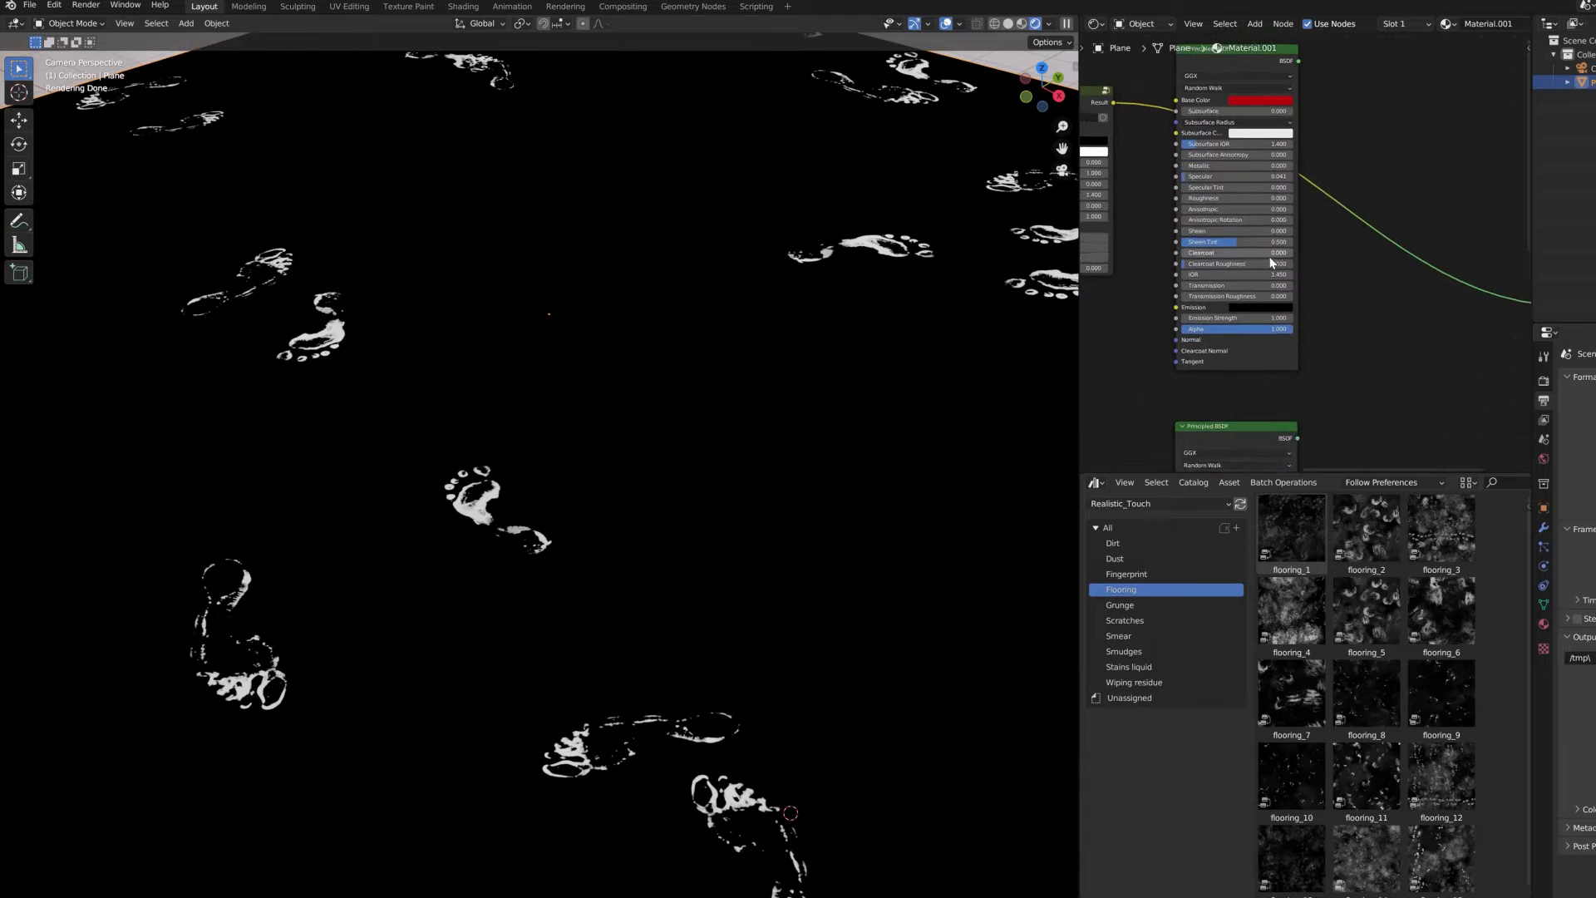
drag(1258, 83, 1303, 70)
scroll(1299, 188, down, 7)
middle_drag(1298, 187, 1291, 147)
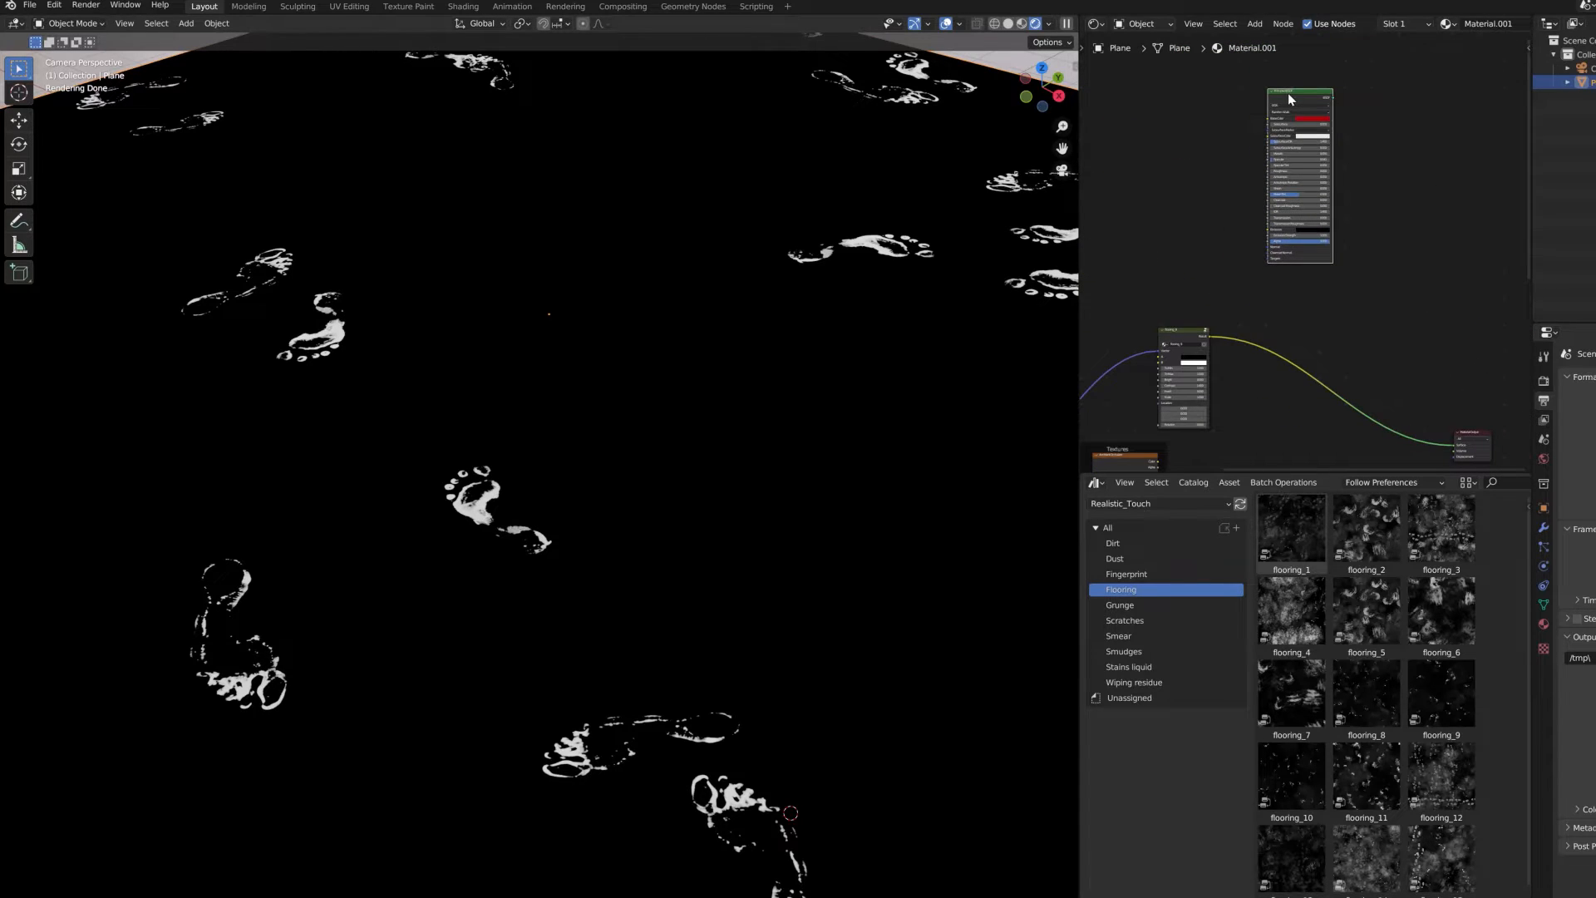
ctrl+shift+click(1289, 94)
scroll(1322, 116, up, 3)
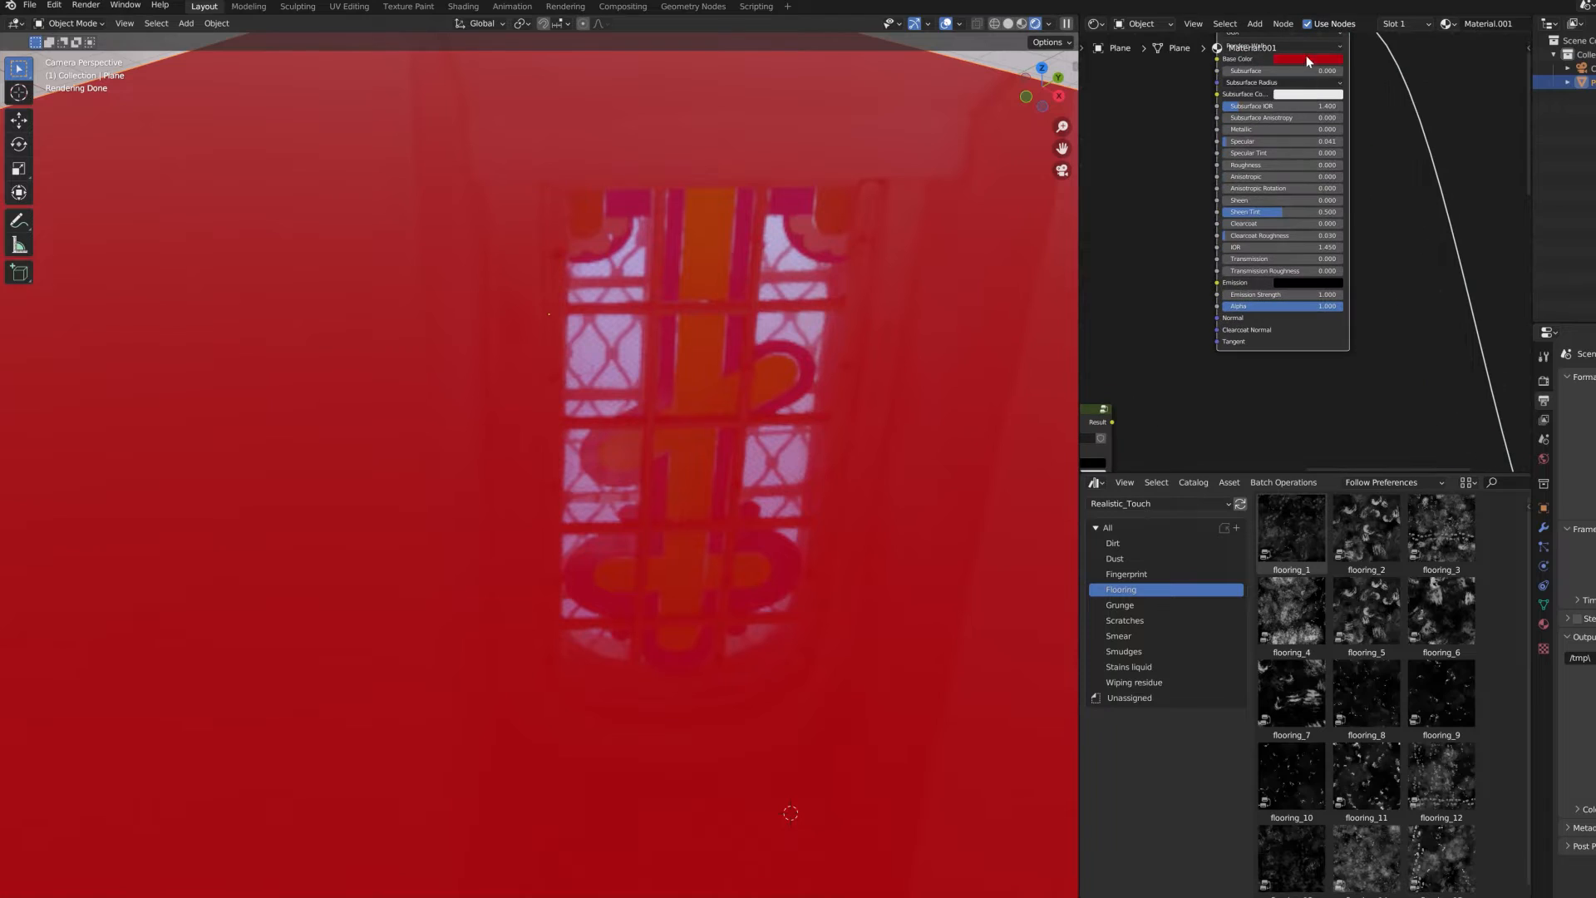
Step: Darken the red shader's Base Color, try a lower Specular and settle on 0.041, checking the reflections from the camera
click(1309, 59)
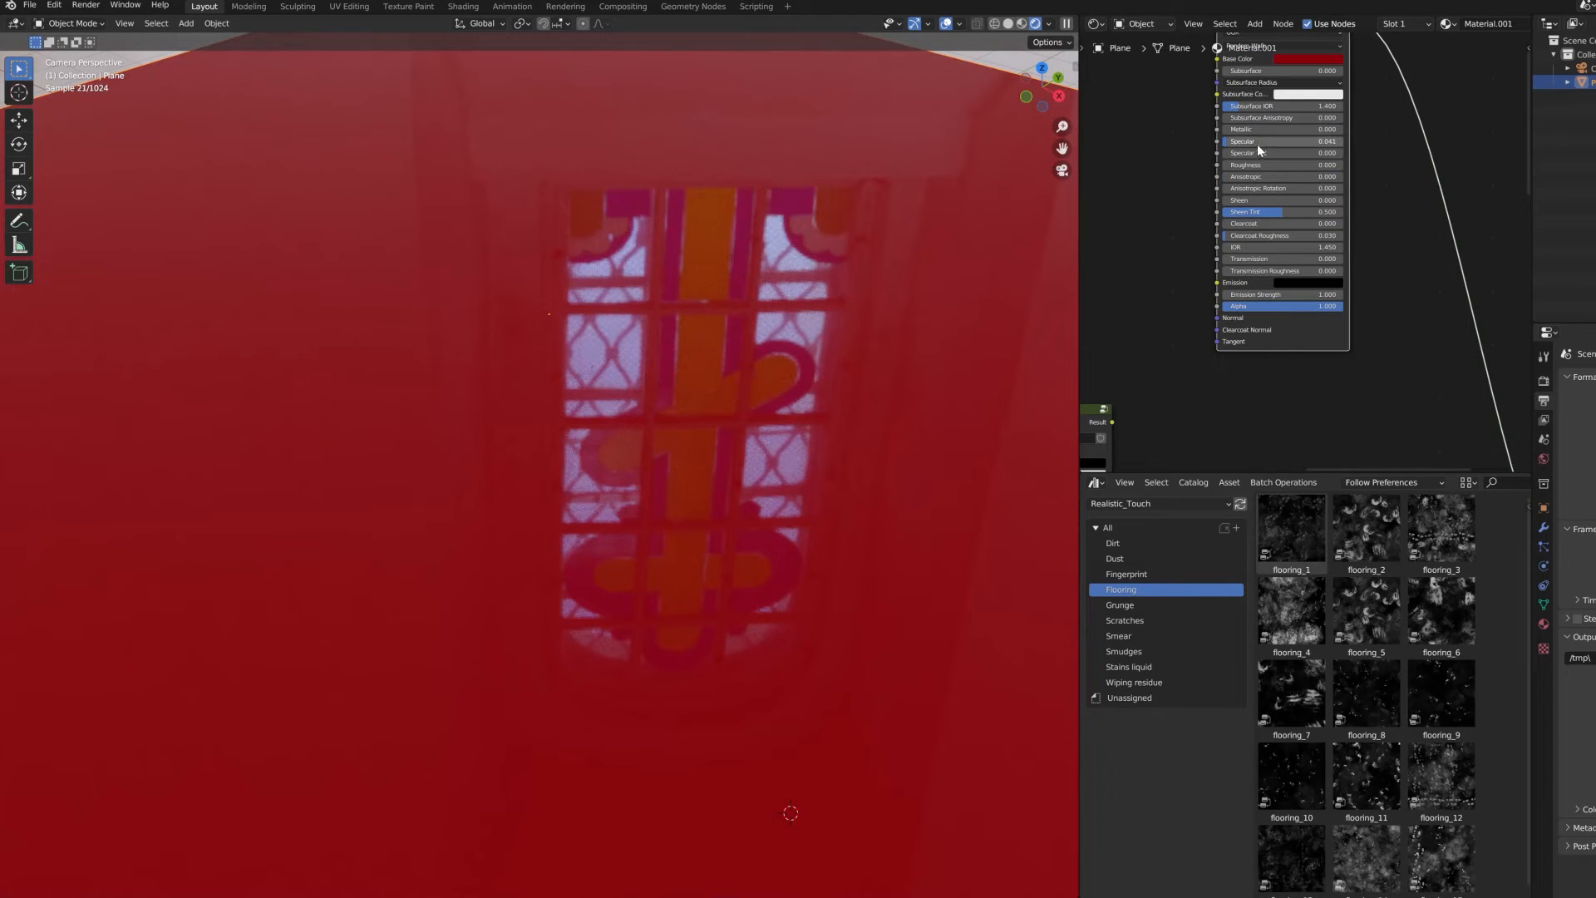
key(BackSpace)
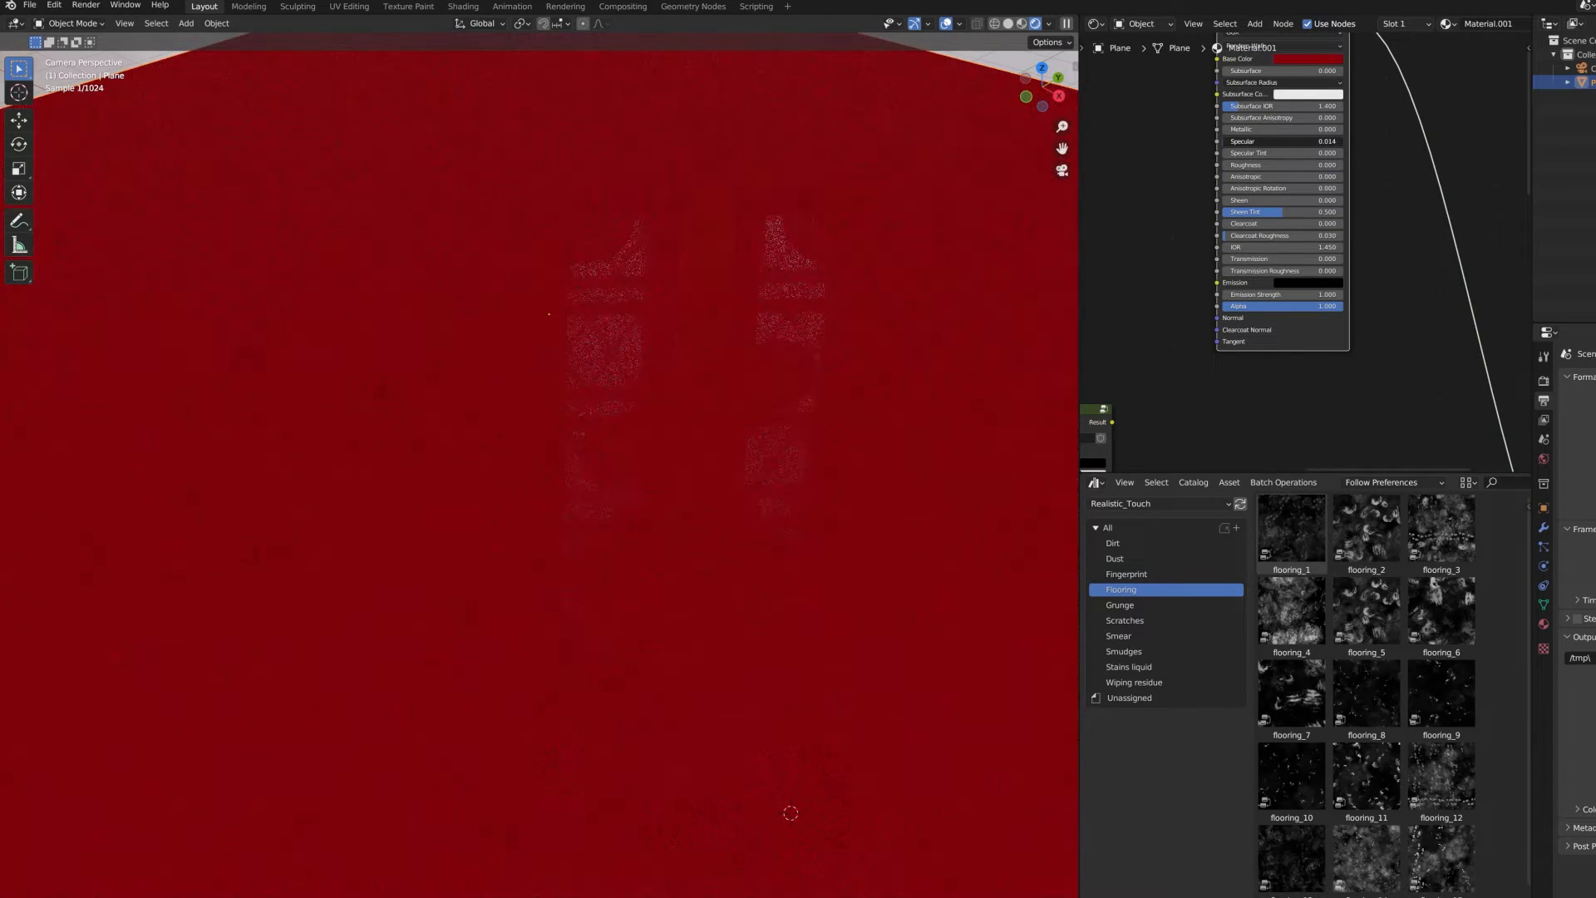
drag(1240, 141, 1244, 141)
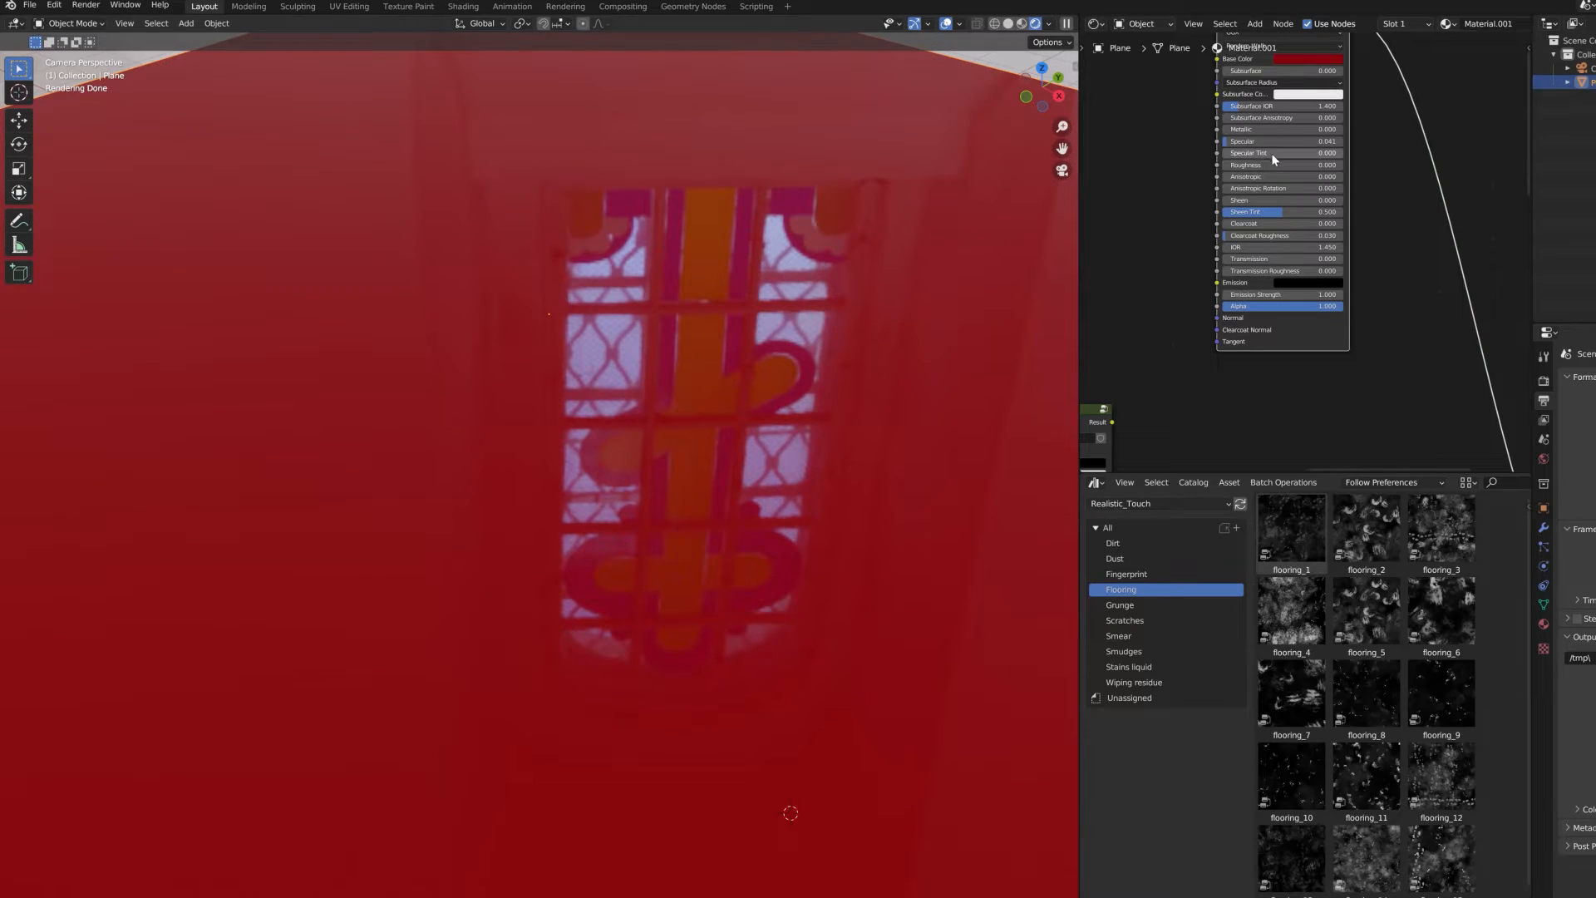
mouse_move(696, 458)
middle_down()
mouse_move(610, 495)
mouse_move(674, 467)
middle_up()
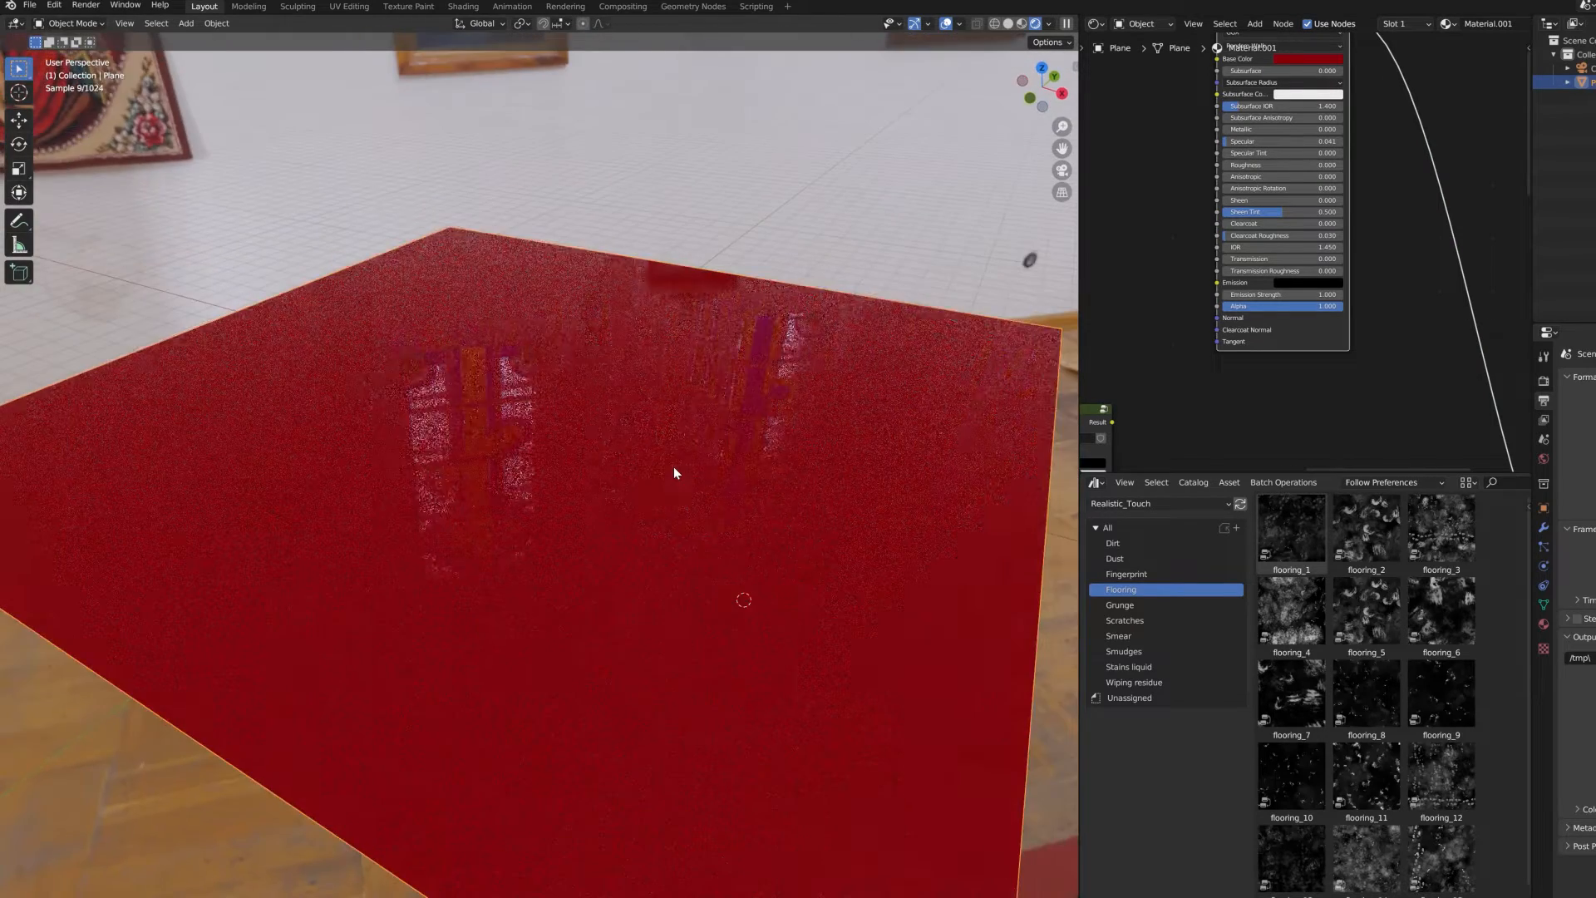
key(KP_0)
Step: Place the red shader between the flooring_9 node and the Material Output, and combine it with the tile shader through a Mix Shader
scroll(1166, 340, down, 7)
middle_drag(1167, 340, 1216, 221)
scroll(1290, 188, up, 1)
drag(1282, 190, 1264, 359)
middle_drag(1264, 360, 1266, 222)
drag(1281, 222, 1267, 314)
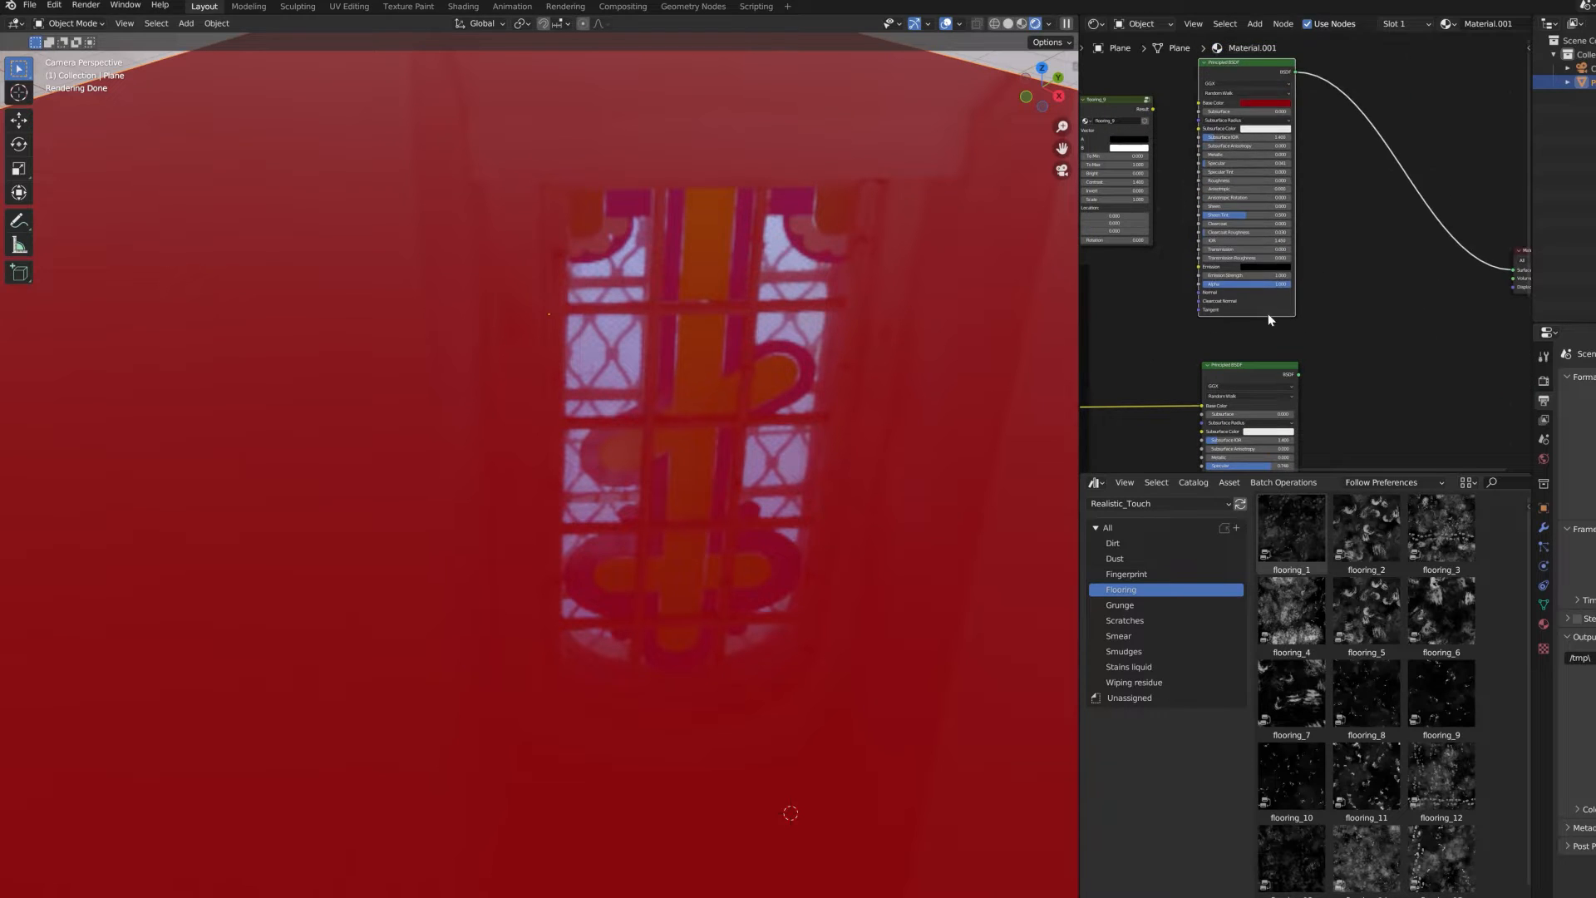
middle_drag(1257, 297, 1279, 240)
ctrl+shift+right_drag(1277, 239, 1287, 345)
drag(1414, 202, 1411, 209)
Step: Add a second Mix Shader below the existing one and delete it again
scroll(1406, 232, up, 2)
key(shift+a)
text(mix)
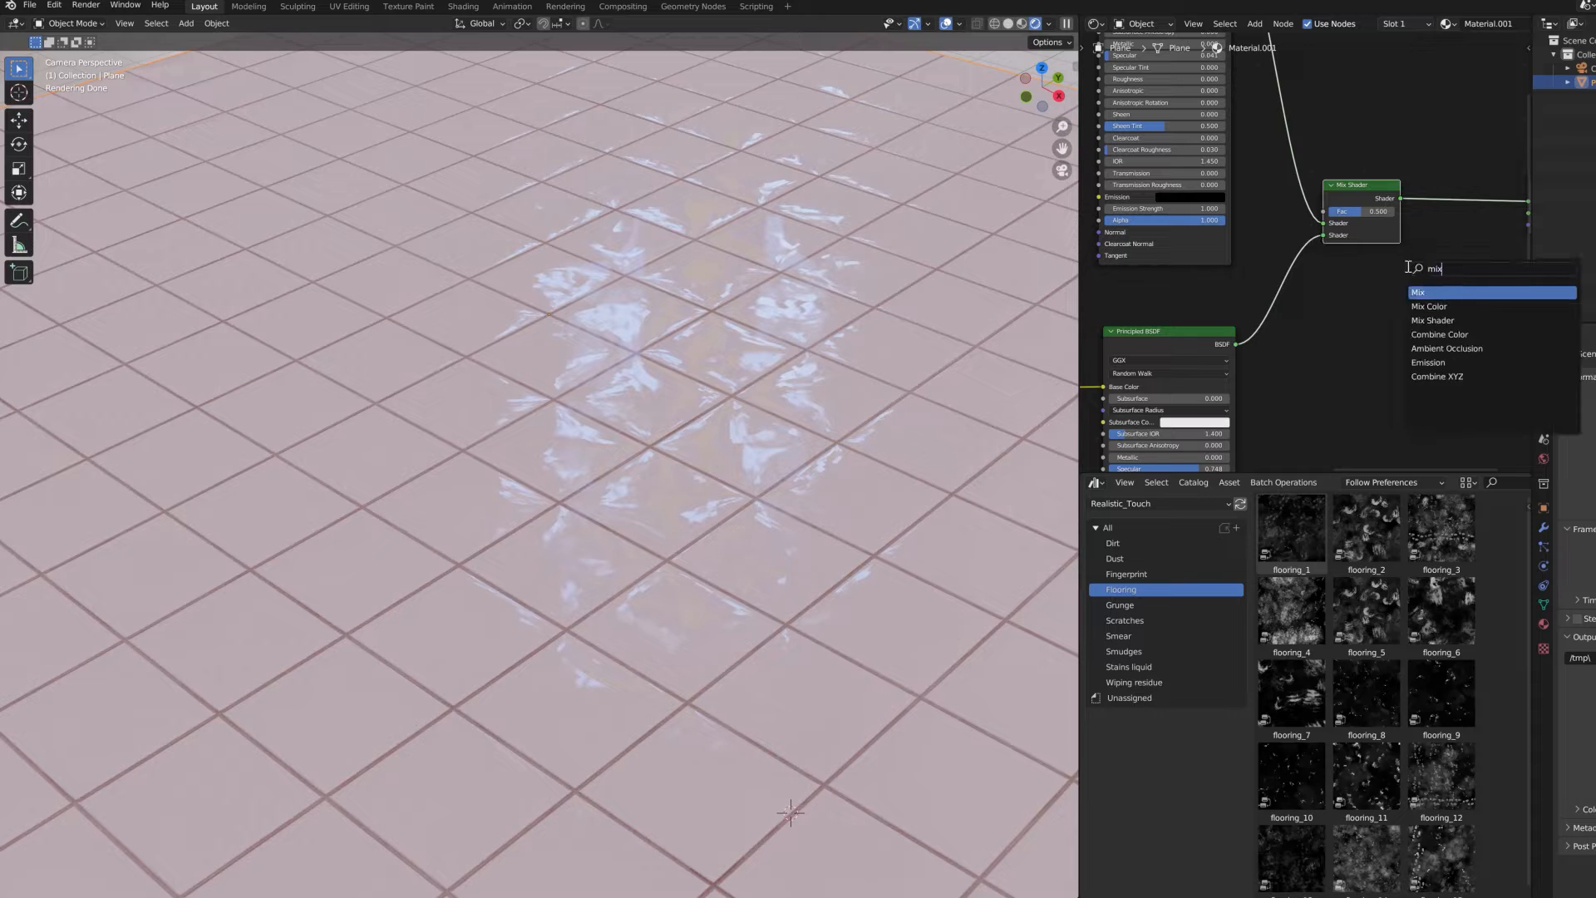
key(Down)
key(Down)
key(Return)
click(1359, 317)
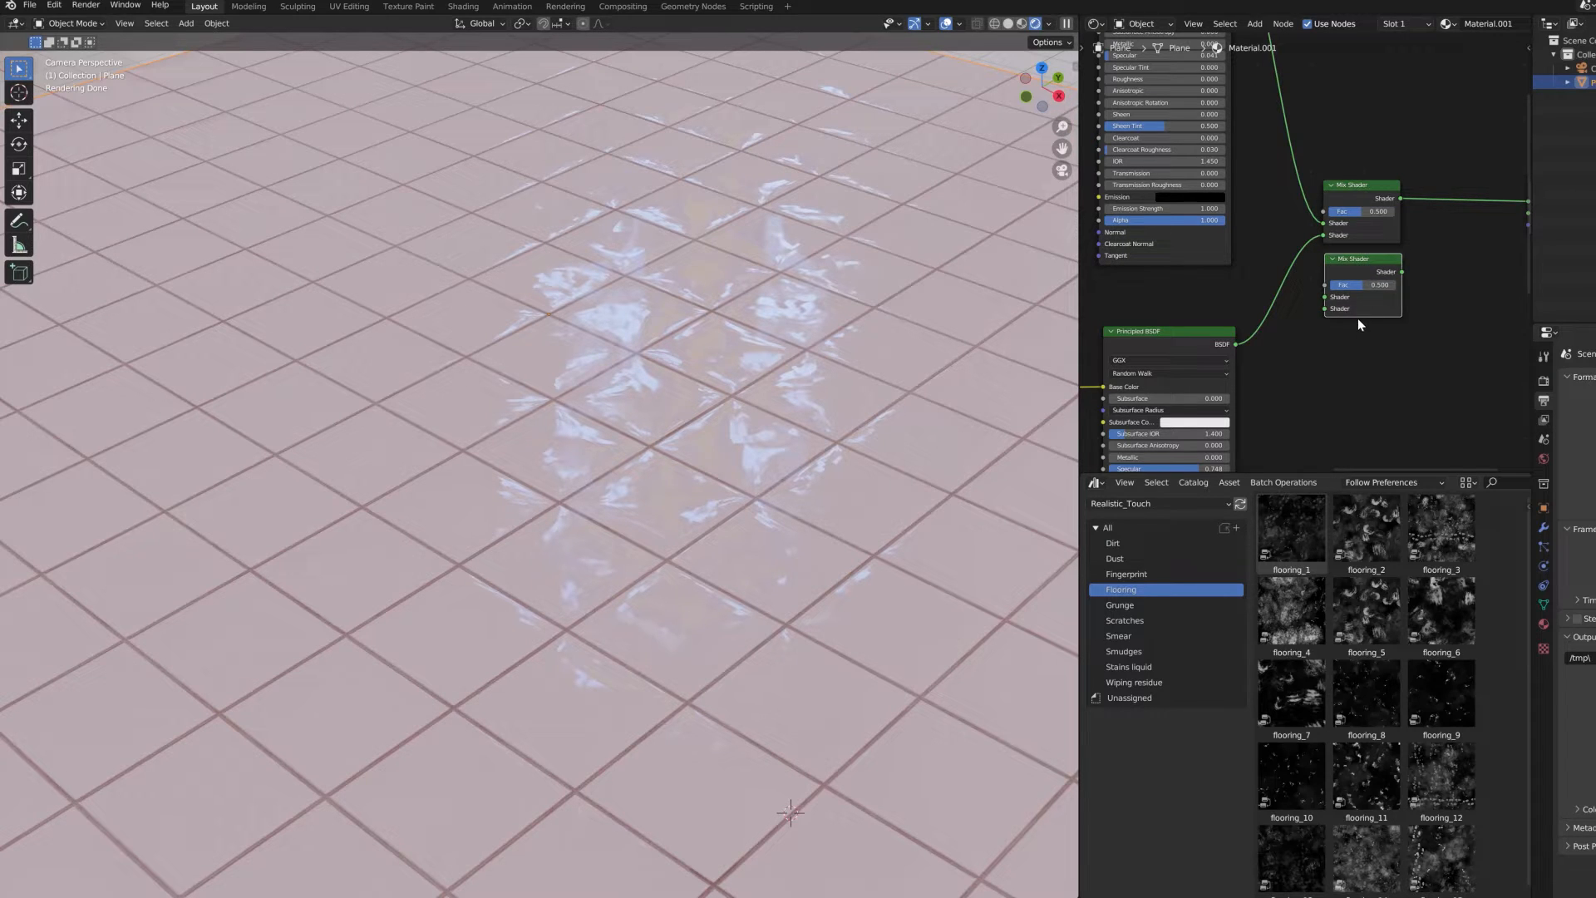
key(x)
Step: Drive the Mix Shader's Fac with the flooring_9 Result and swap its two shader inputs to make the footprints red on tile
scroll(1380, 291, down, 4)
middle_drag(1227, 239, 1307, 307)
click(1135, 118)
drag(1193, 124, 1403, 293)
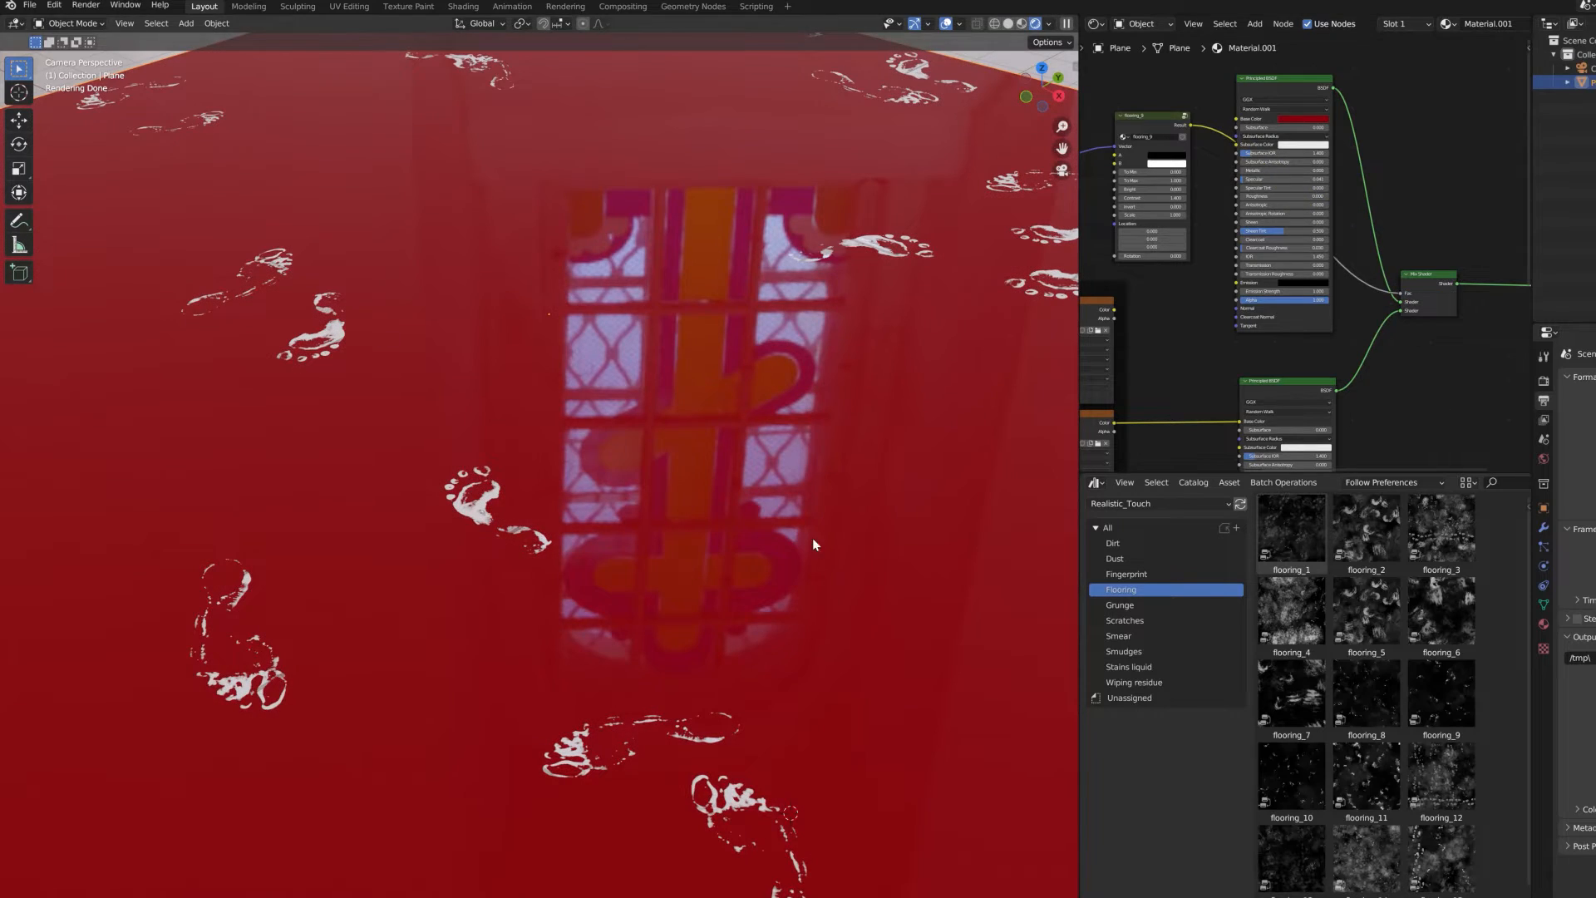
scroll(1394, 322, up, 3)
drag(1375, 281, 1376, 285)
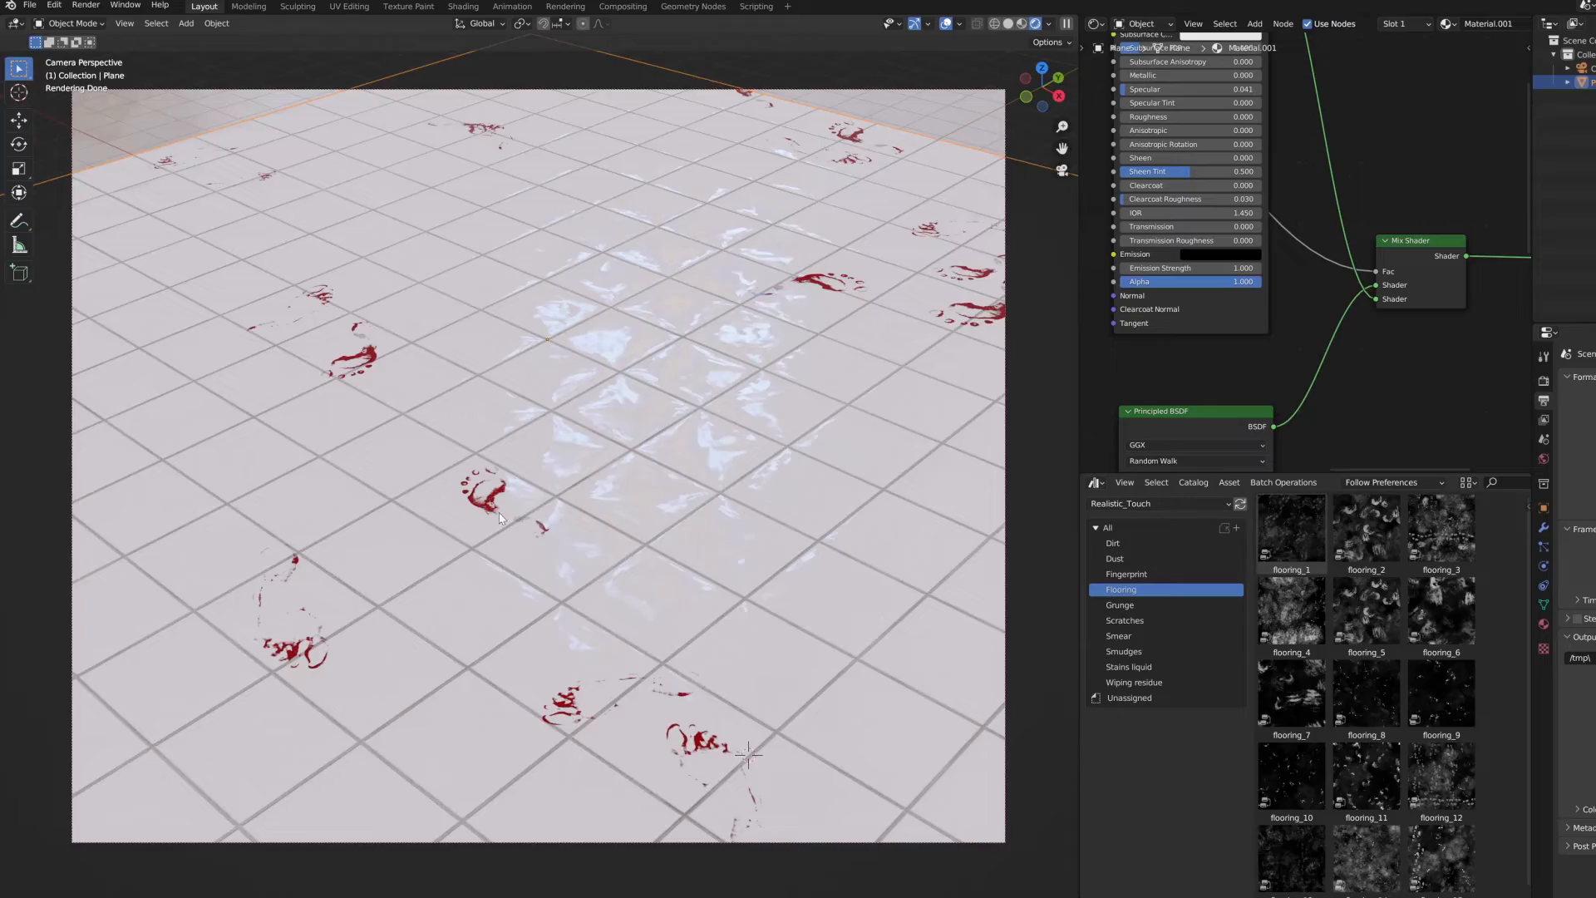
Step: Set the flooring_9 node's Rotation to 2.8
scroll(499, 512, up, 5)
scroll(577, 439, down, 6)
scroll(570, 458, up, 5)
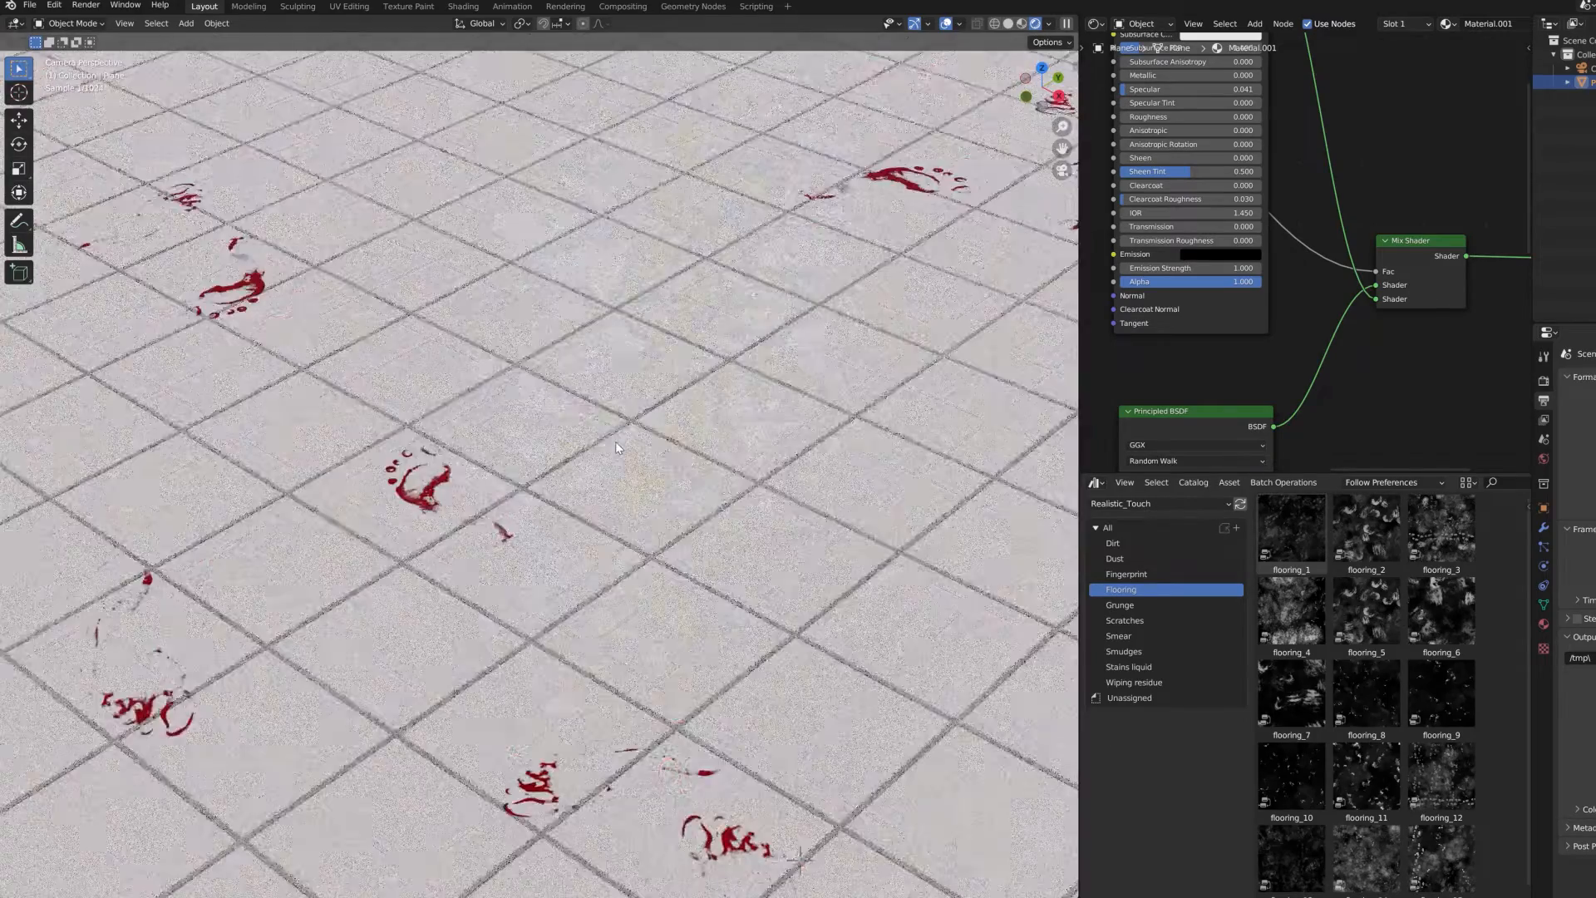
shift+middle_drag(615, 443, 668, 459)
scroll(1238, 316, down, 4)
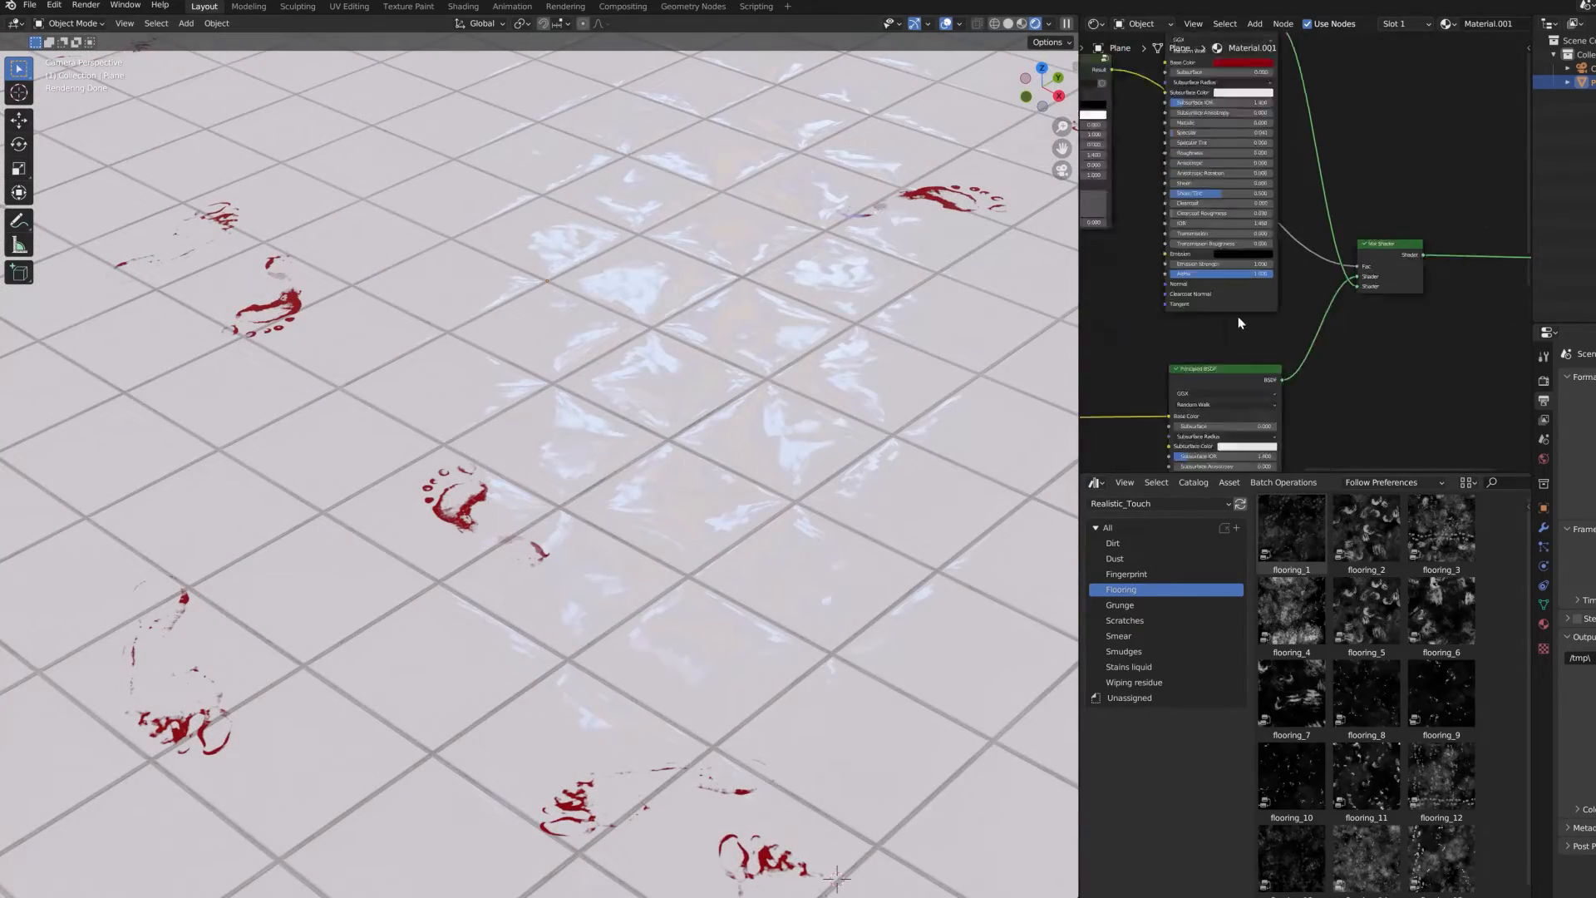
middle_drag(1239, 316, 1463, 408)
scroll(1285, 346, up, 6)
middle_drag(1283, 345, 1266, 344)
drag(1310, 360, 1380, 360)
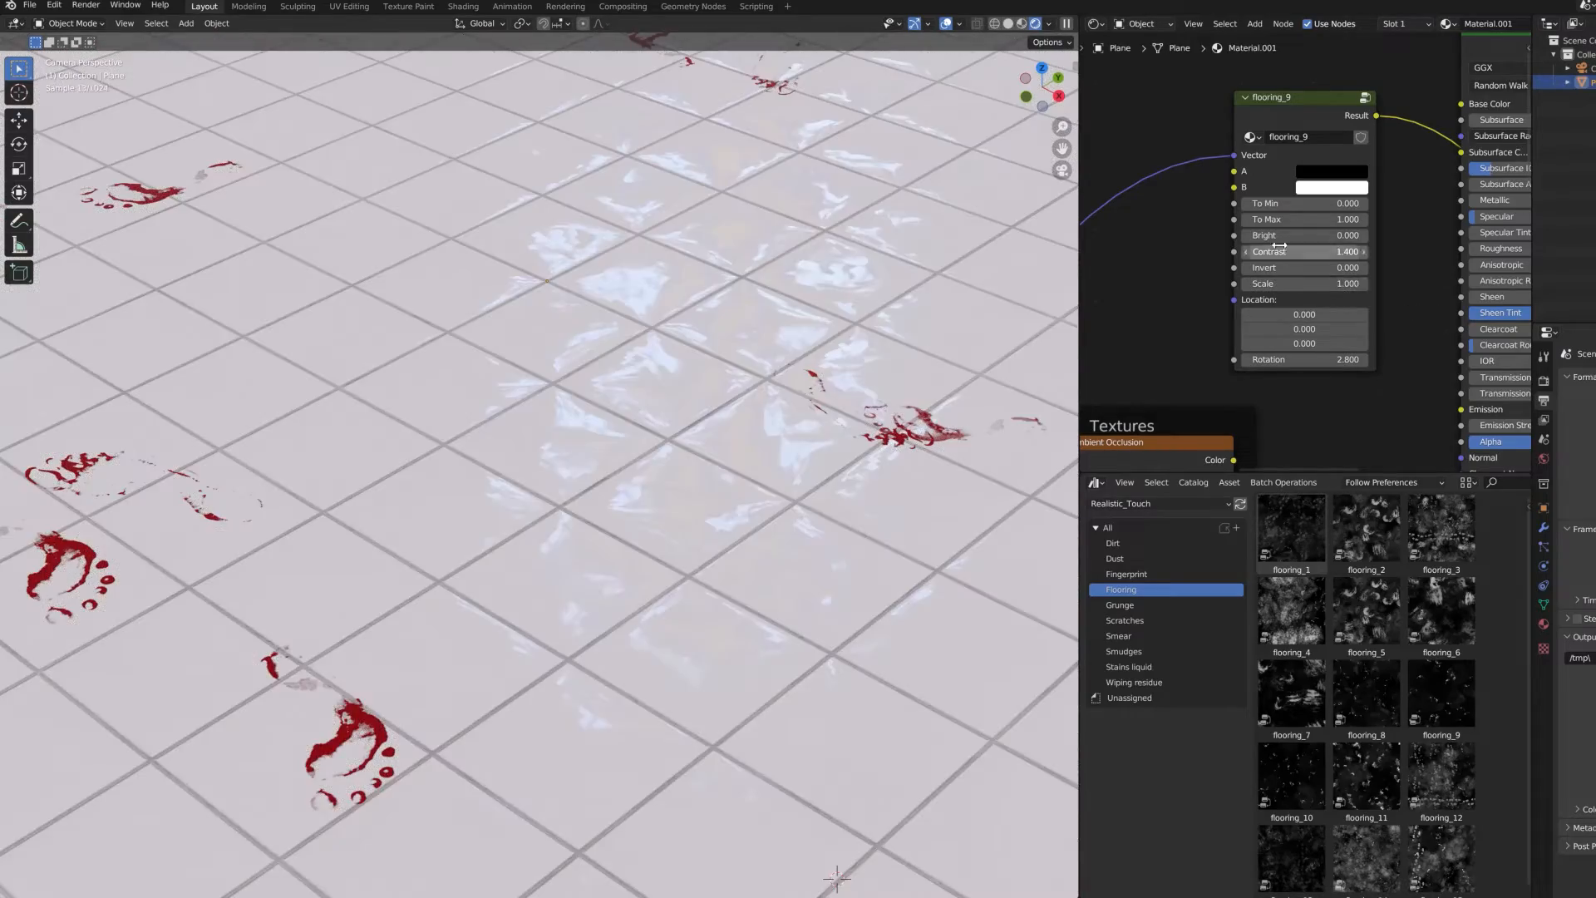
Step: Try a higher To Min value on the flooring_9 node and undo the change
drag(1302, 205, 1338, 205)
key(ctrl+z)
scroll(740, 332, down, 2)
middle_drag(1330, 250, 1247, 250)
scroll(1306, 252, down, 3)
Step: Add a UV sphere to the scene and scale it up on the tiled floor
key(shift+a)
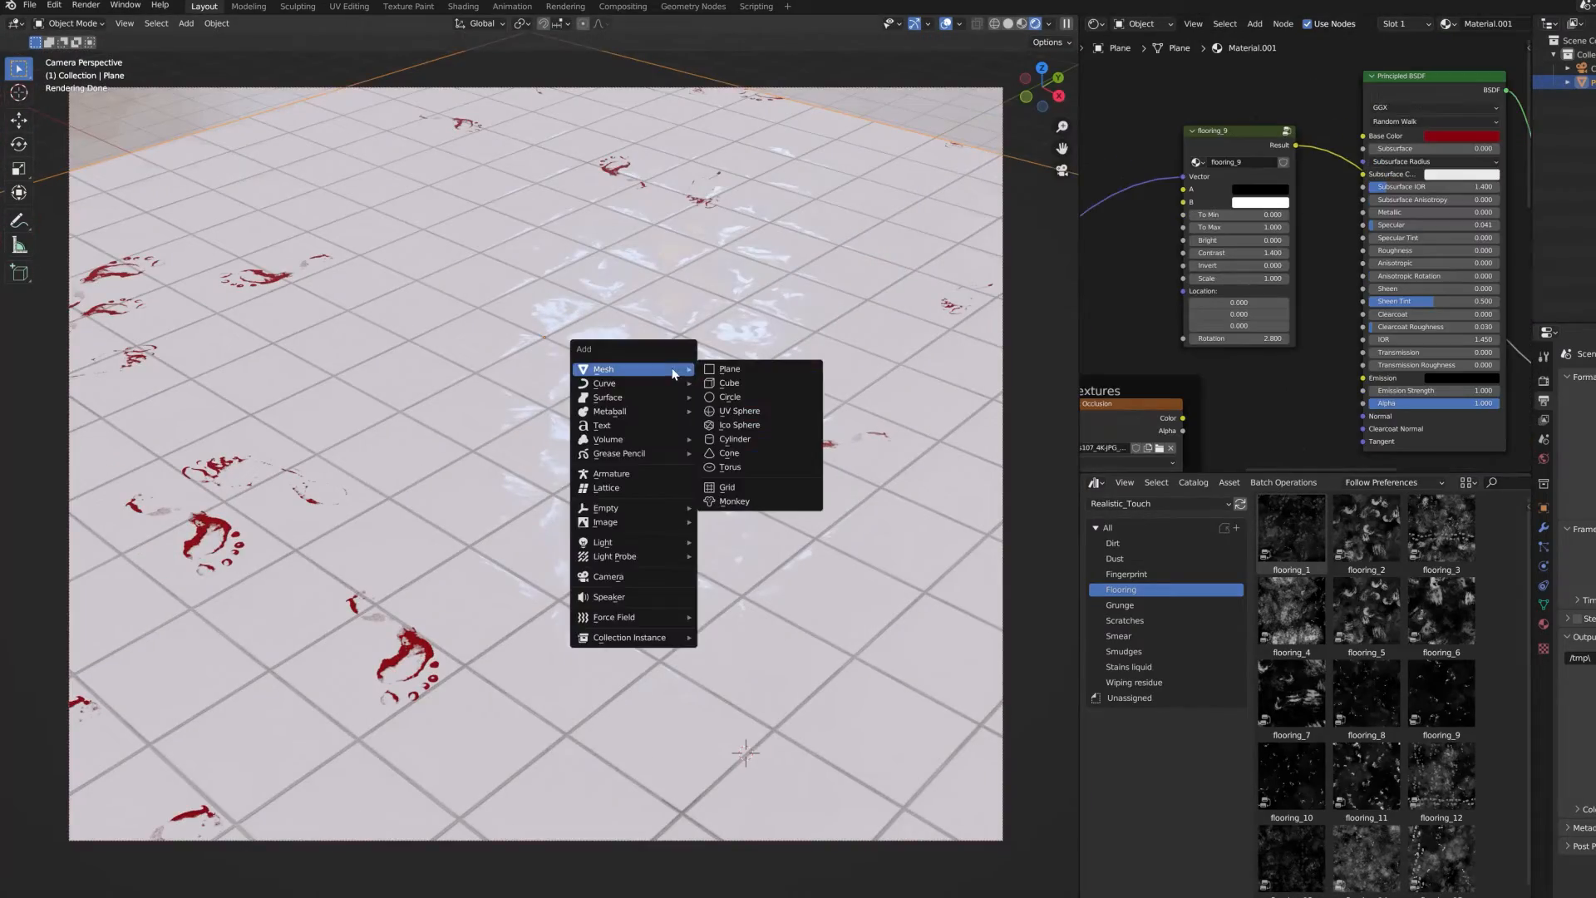
click(776, 412)
key(s)
click(0, 497)
Step: Give the sphere a new material and darken its Base Color to a medium grey
click(1544, 624)
click(1588, 438)
click(1353, 121)
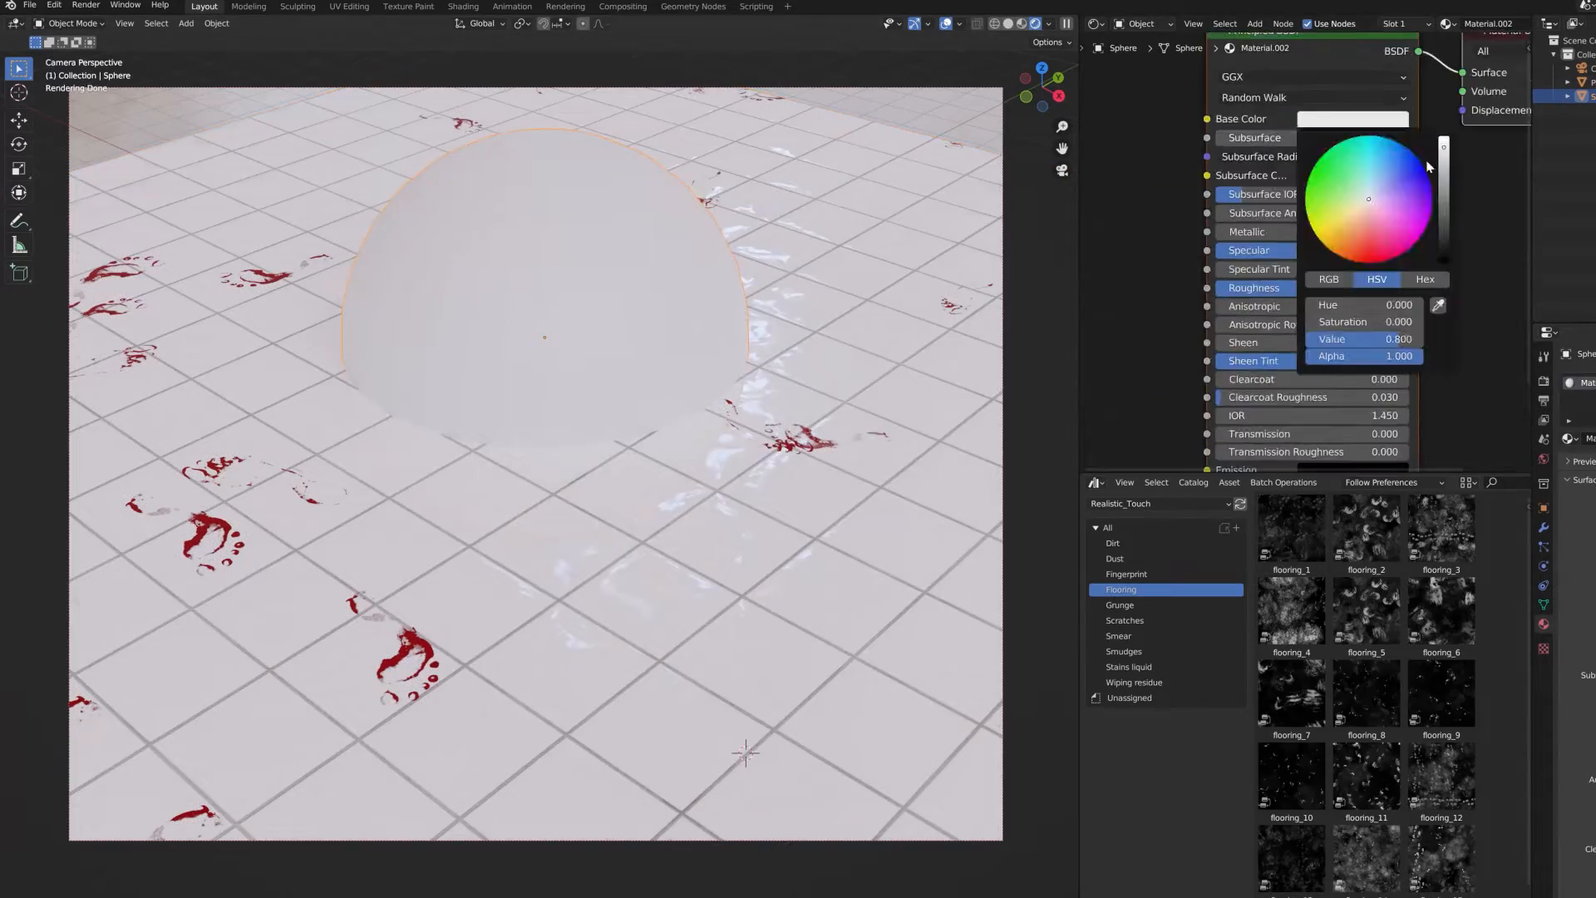
drag(1443, 159, 1443, 219)
Step: Add the grunge_5 asset from the Grunge catalog to the sphere's material and shade the sphere smooth
scroll(1264, 241, down, 1)
click(1119, 620)
click(1118, 605)
drag(1366, 612, 1156, 391)
scroll(1247, 249, down, 1)
click(217, 23)
click(249, 330)
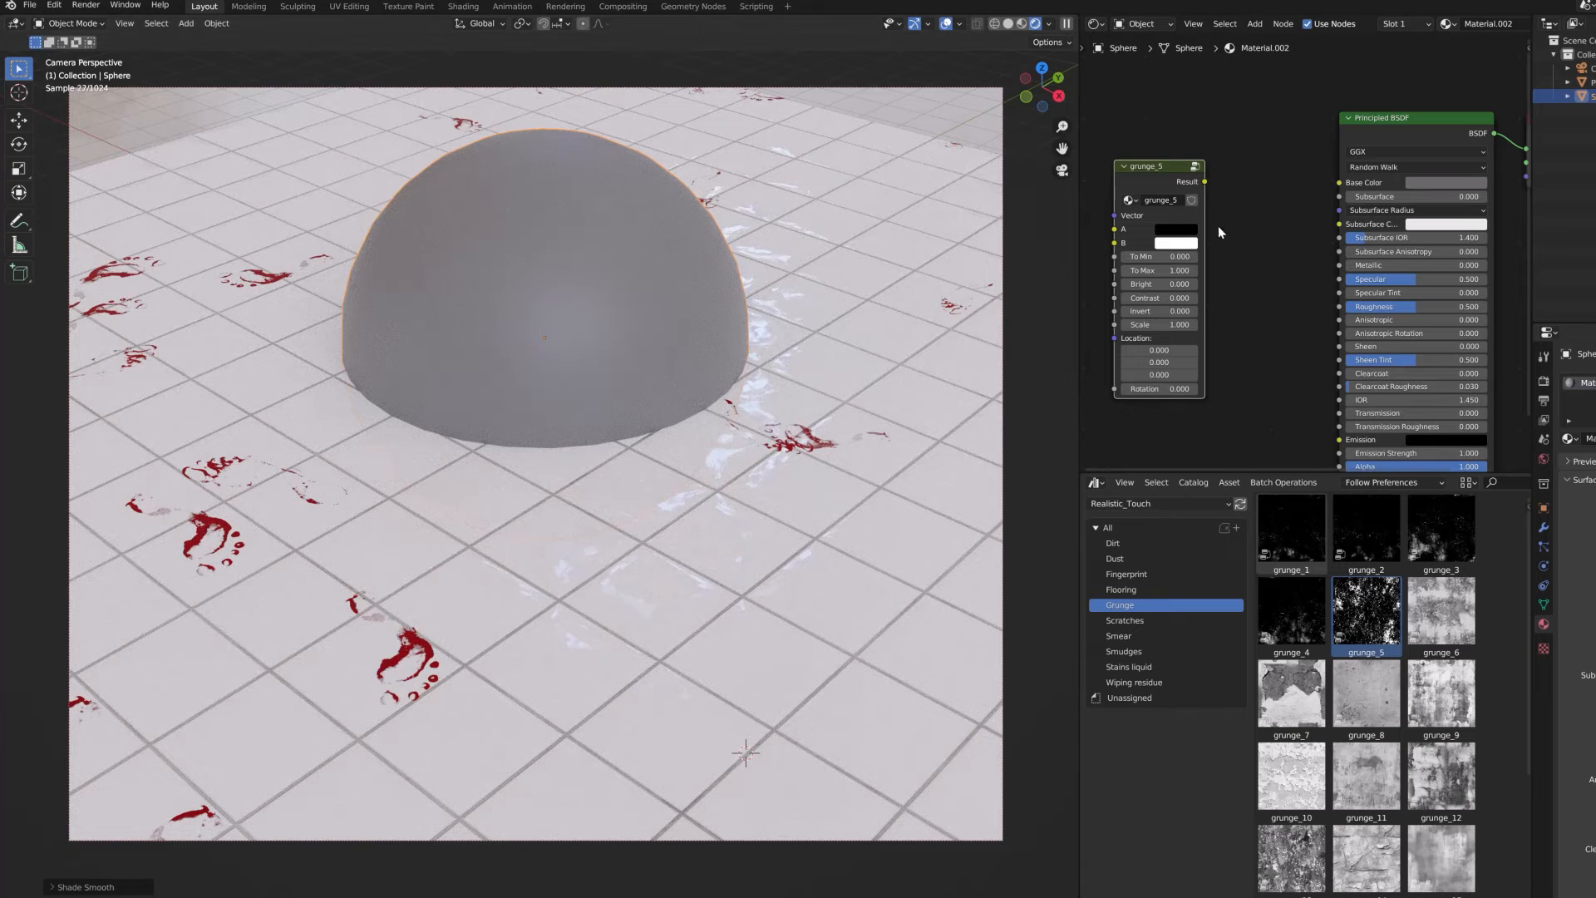
Step: Connect the grunge_5 Result to the shader's Metallic and feed its Vector from a new UV Map node
scroll(1301, 255, up, 1)
drag(1197, 177, 1342, 266)
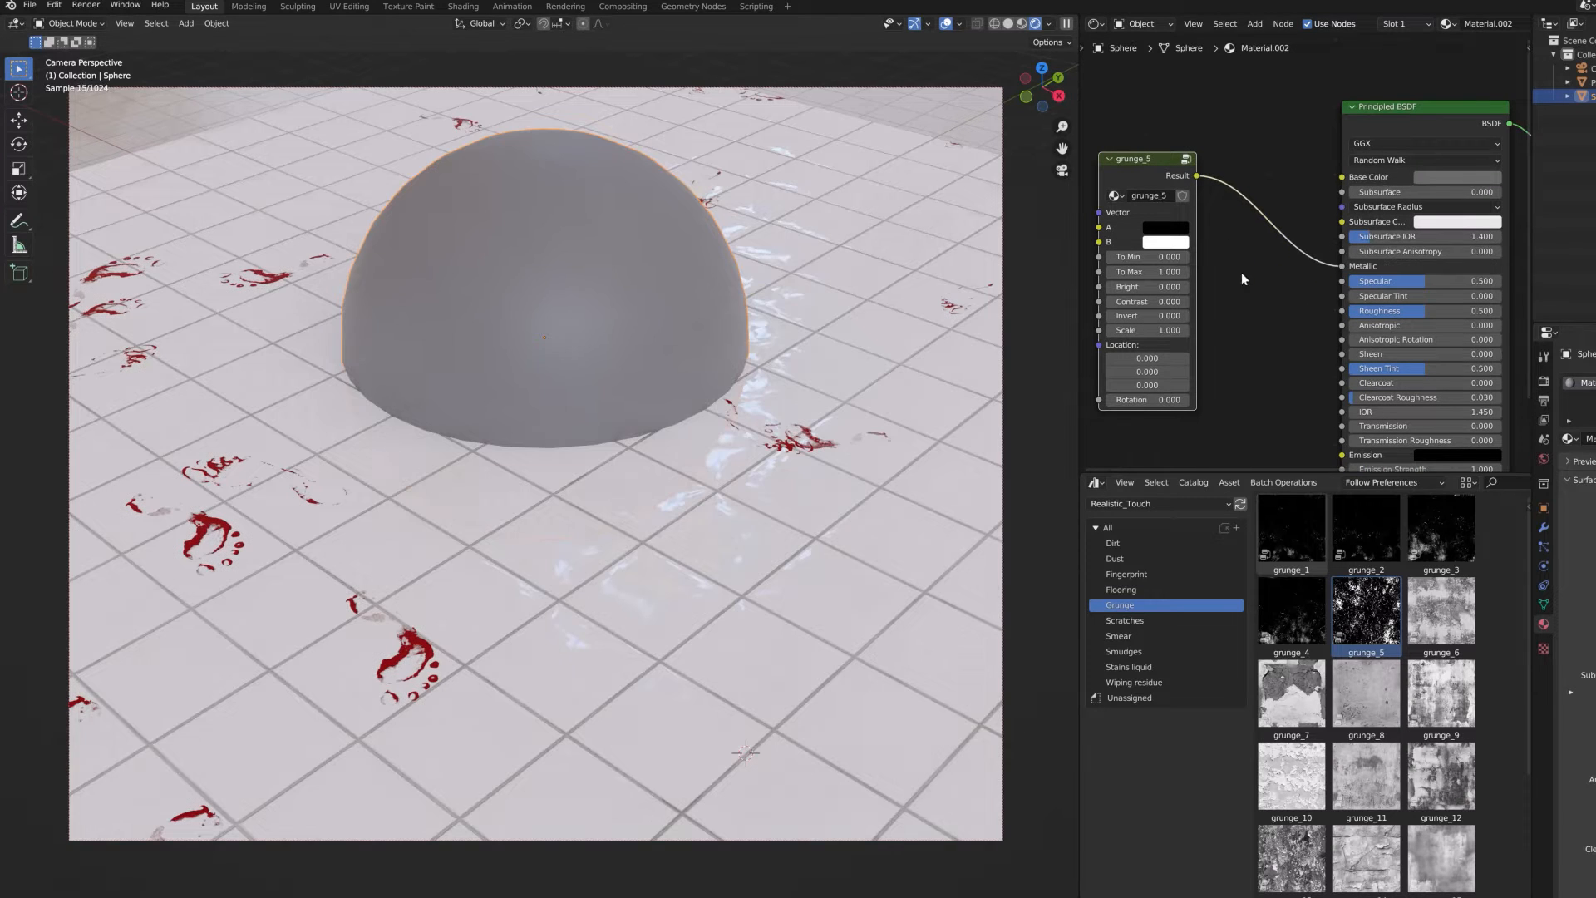
middle_drag(1106, 250, 1256, 244)
key(shift+a)
text(uv)
click(1176, 275)
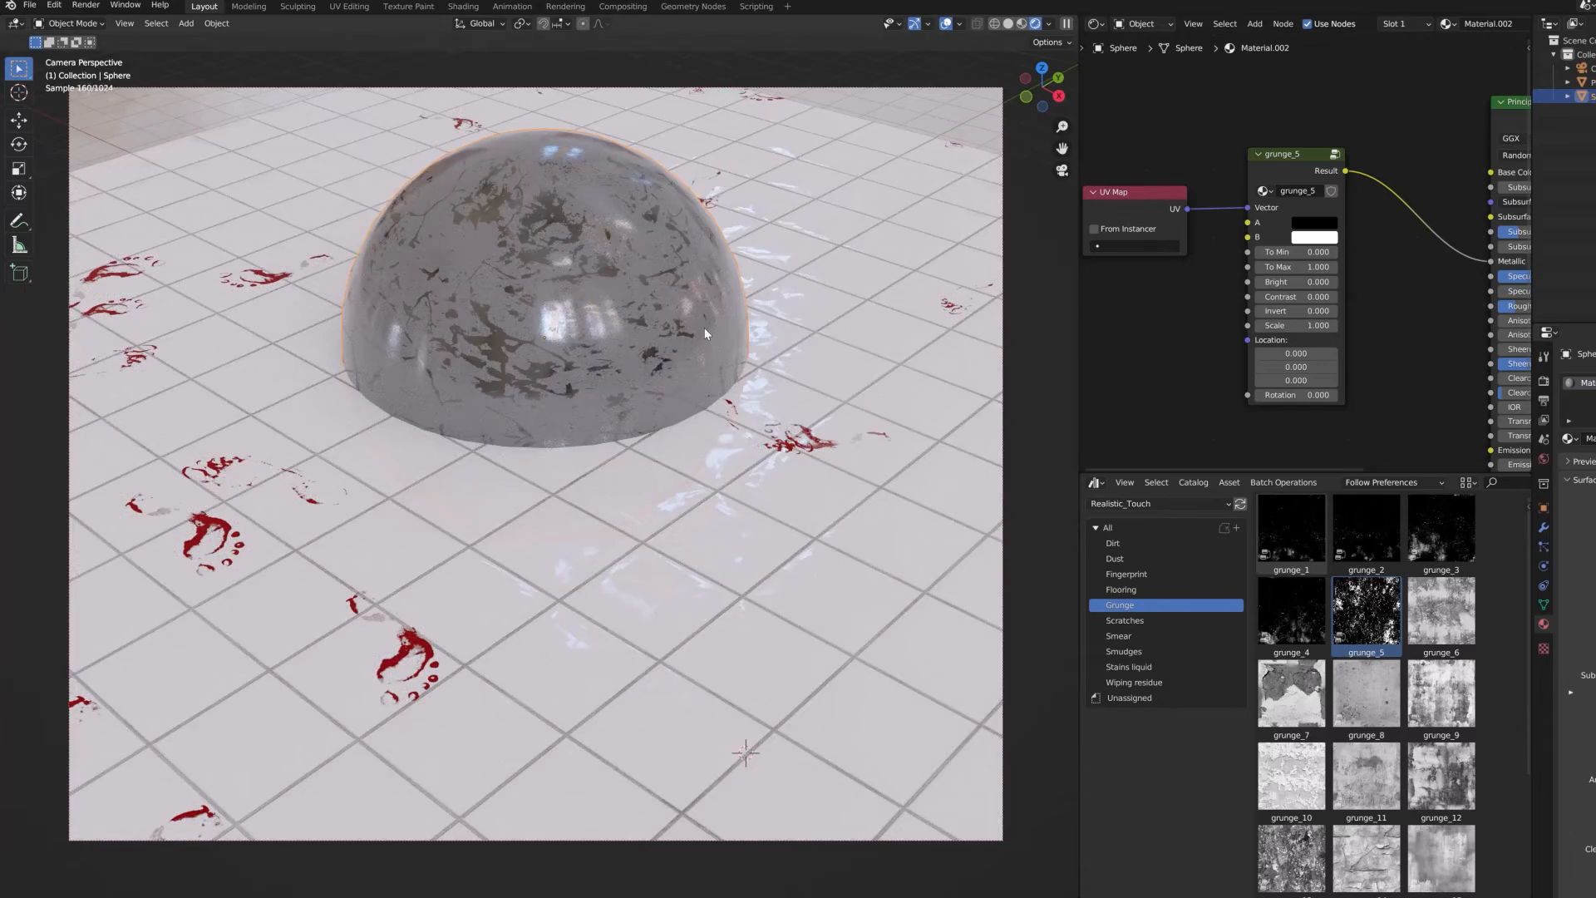
Step: Set the grunge_5 node's Scale to 2.3 and the sphere shader's Roughness to 0.122
key(KP_0)
scroll(705, 327, up, 3)
drag(1284, 325, 1322, 325)
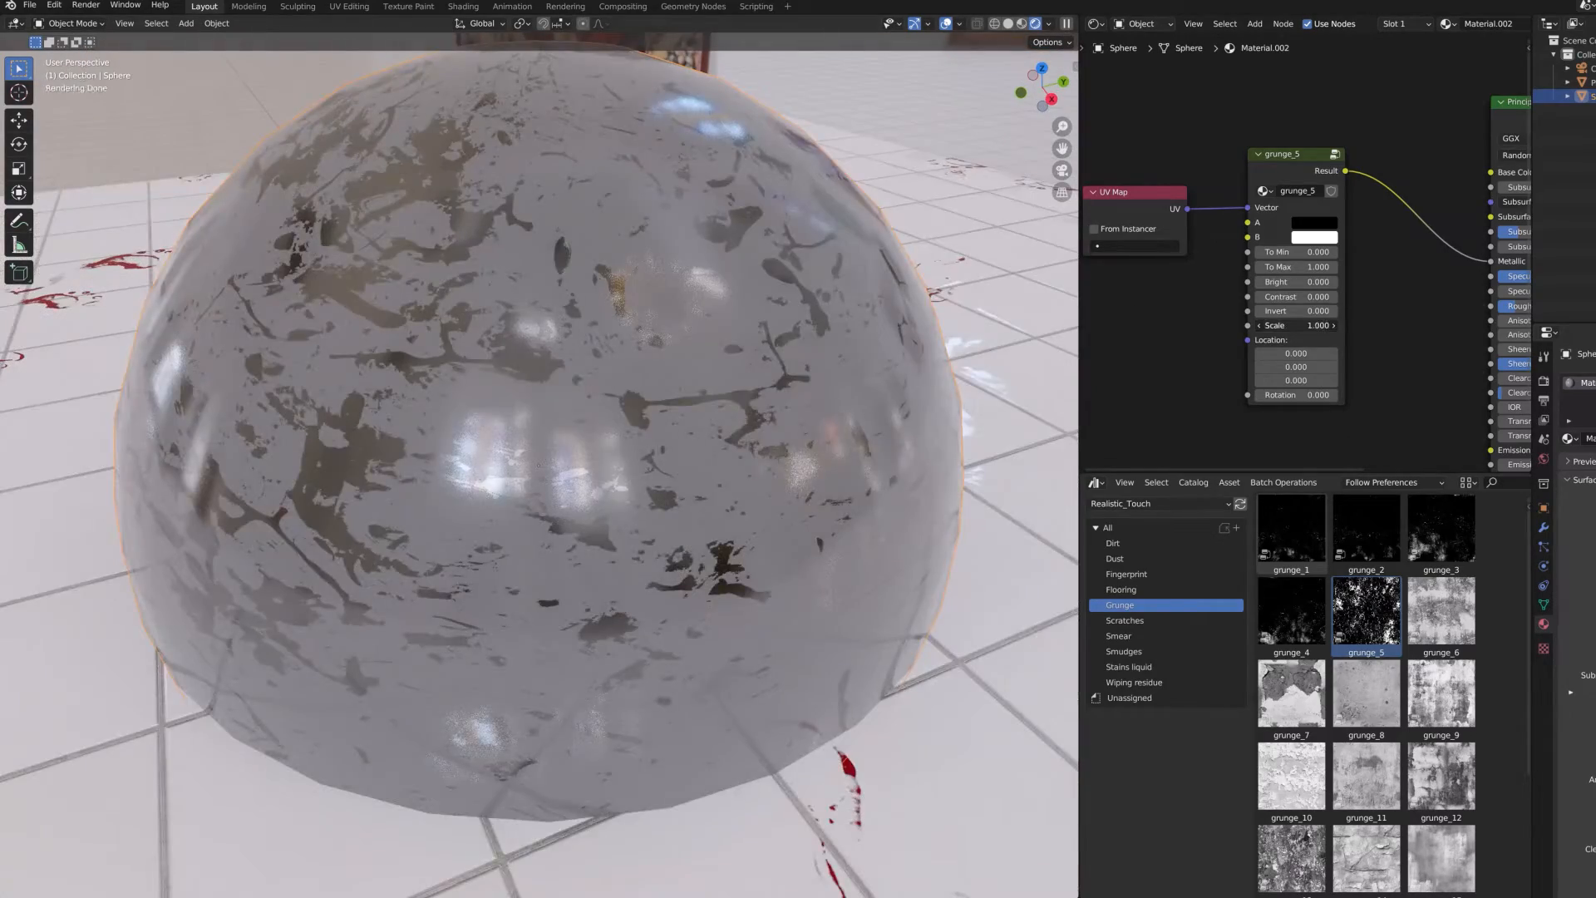
middle_drag(782, 474, 738, 462)
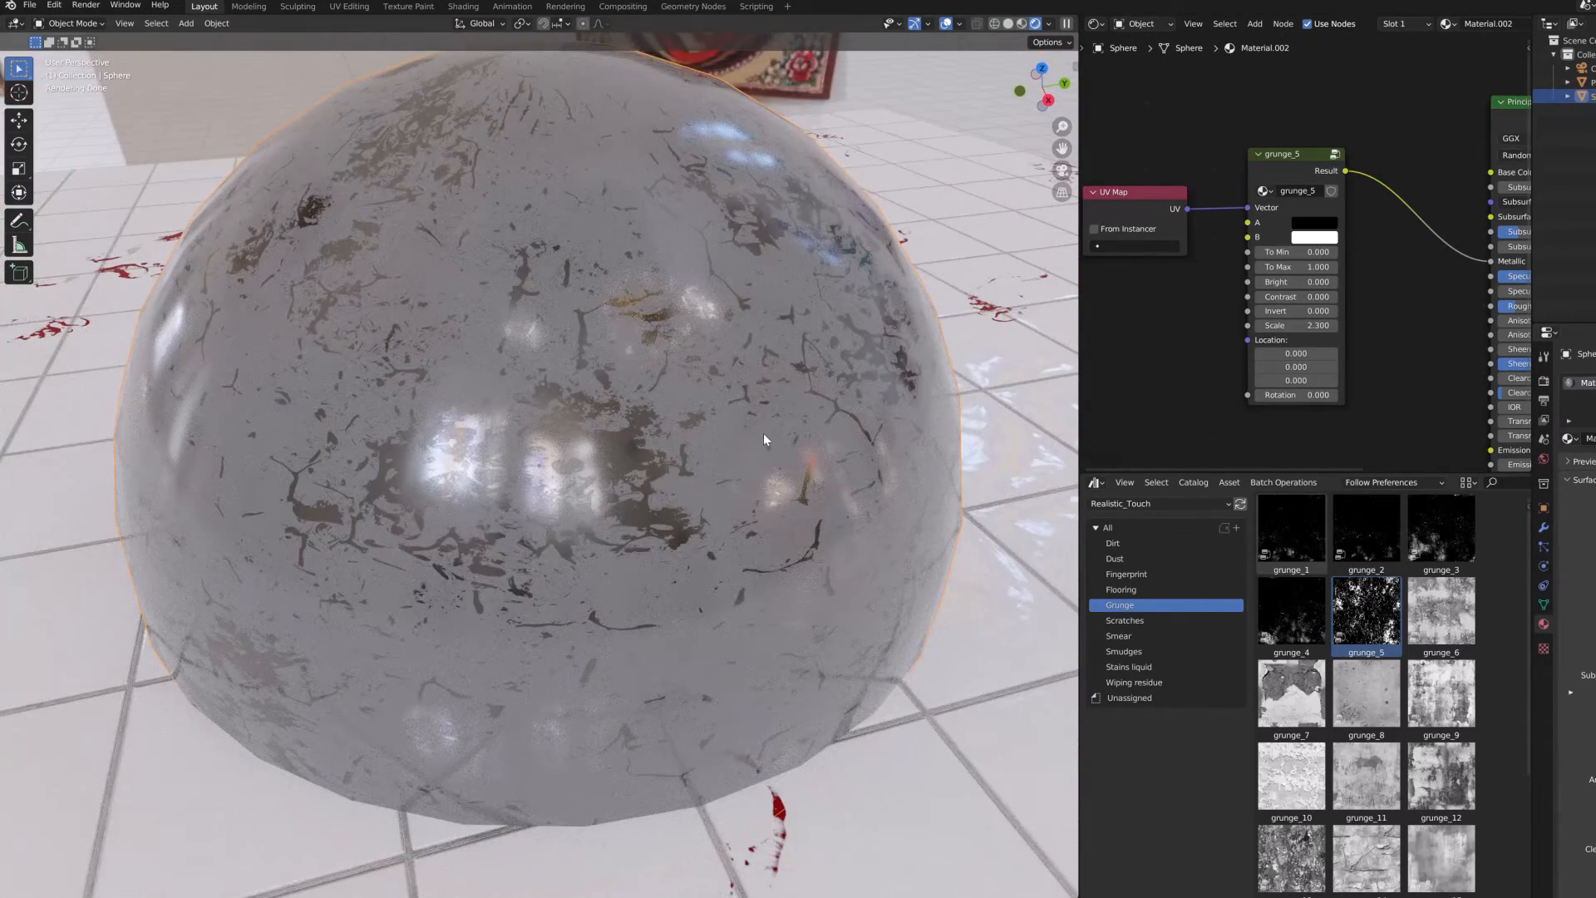
scroll(1219, 318, down, 1)
ctrl+scroll(1219, 318, right, 2)
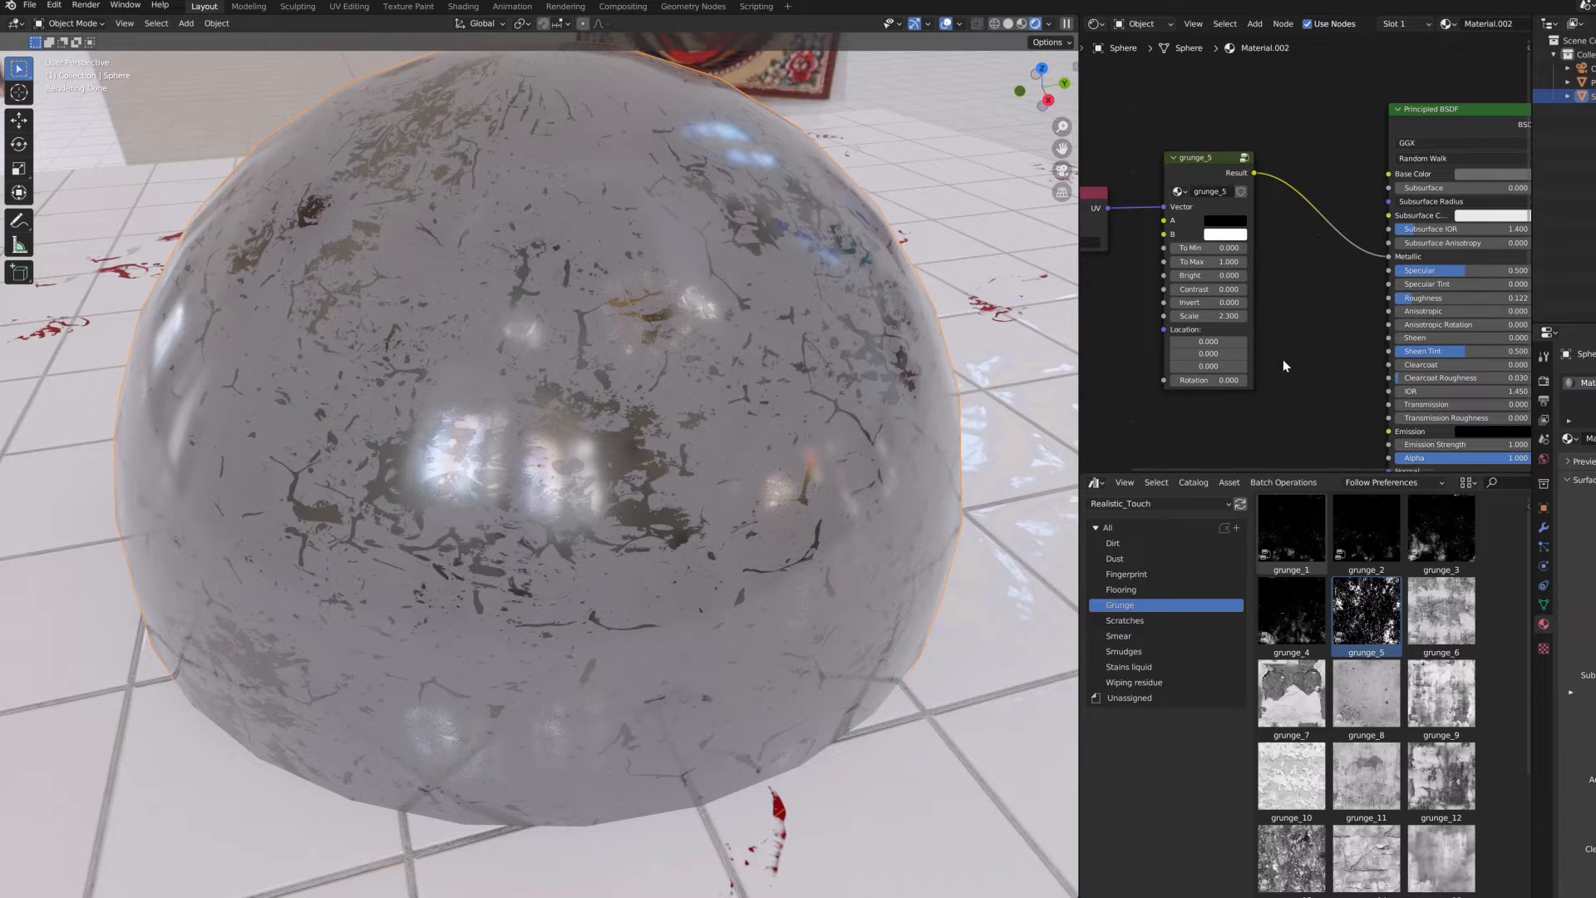
Step: Connect the grunge_5 Result to the sphere shader's Roughness and Specular as well
shift+scroll(1219, 318, down, 2)
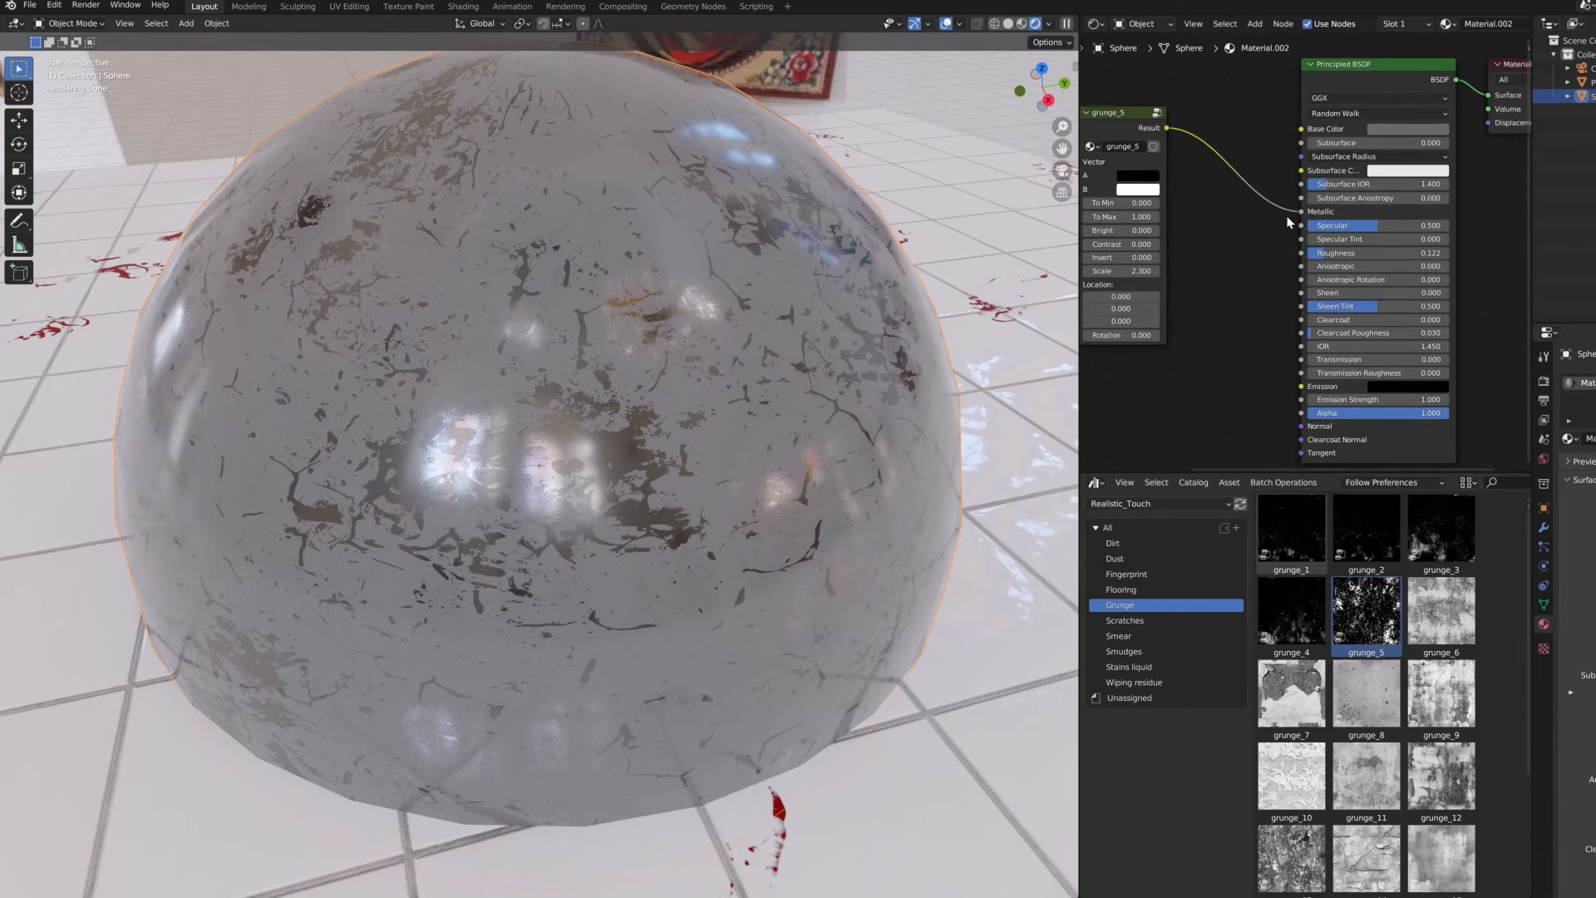
ctrl+scroll(1288, 222, left, 1)
mouse_move(1329, 215)
mouse_down()
mouse_move(1306, 208)
mouse_move(1336, 320)
mouse_move(1331, 439)
mouse_move(1330, 184)
mouse_up()
drag(1195, 101, 1329, 226)
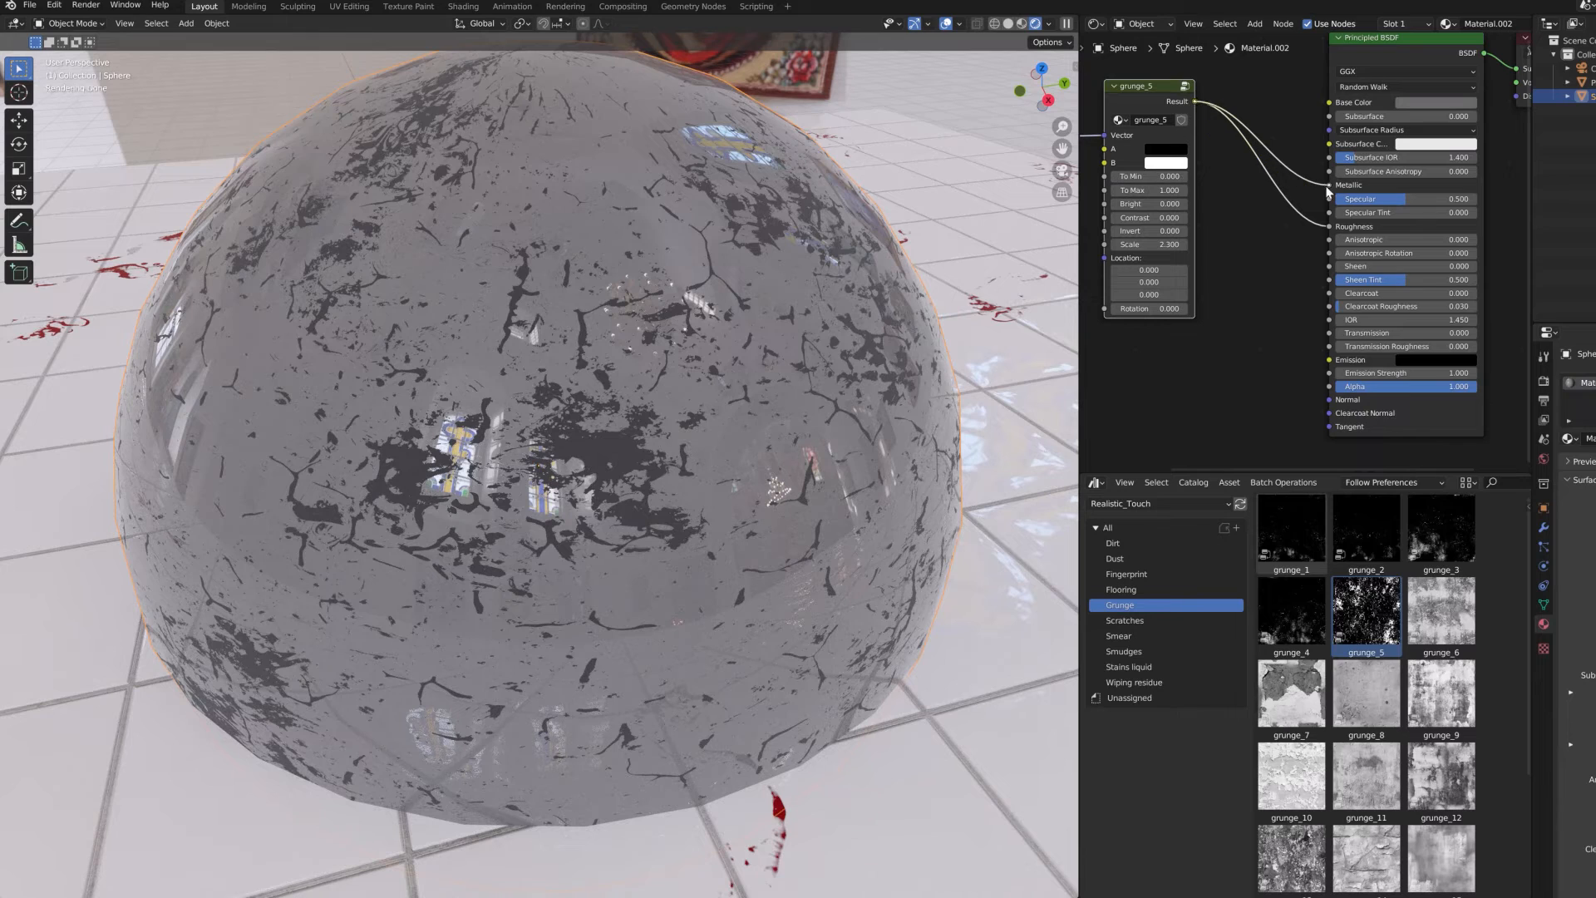
drag(1329, 201, 1330, 199)
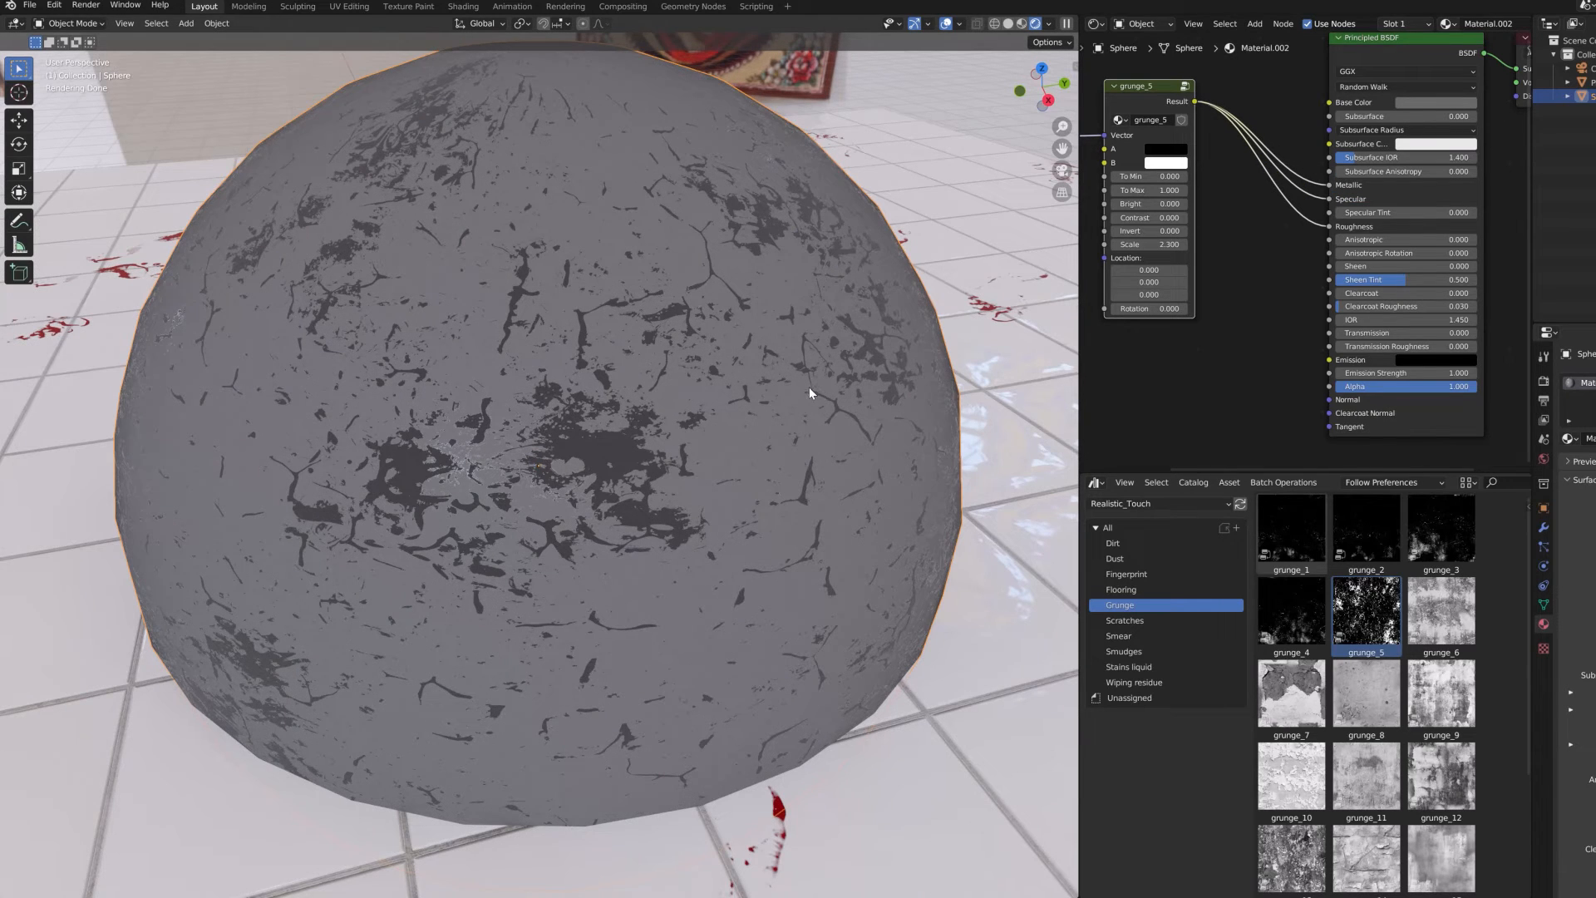
middle_drag(1354, 185, 1345, 193)
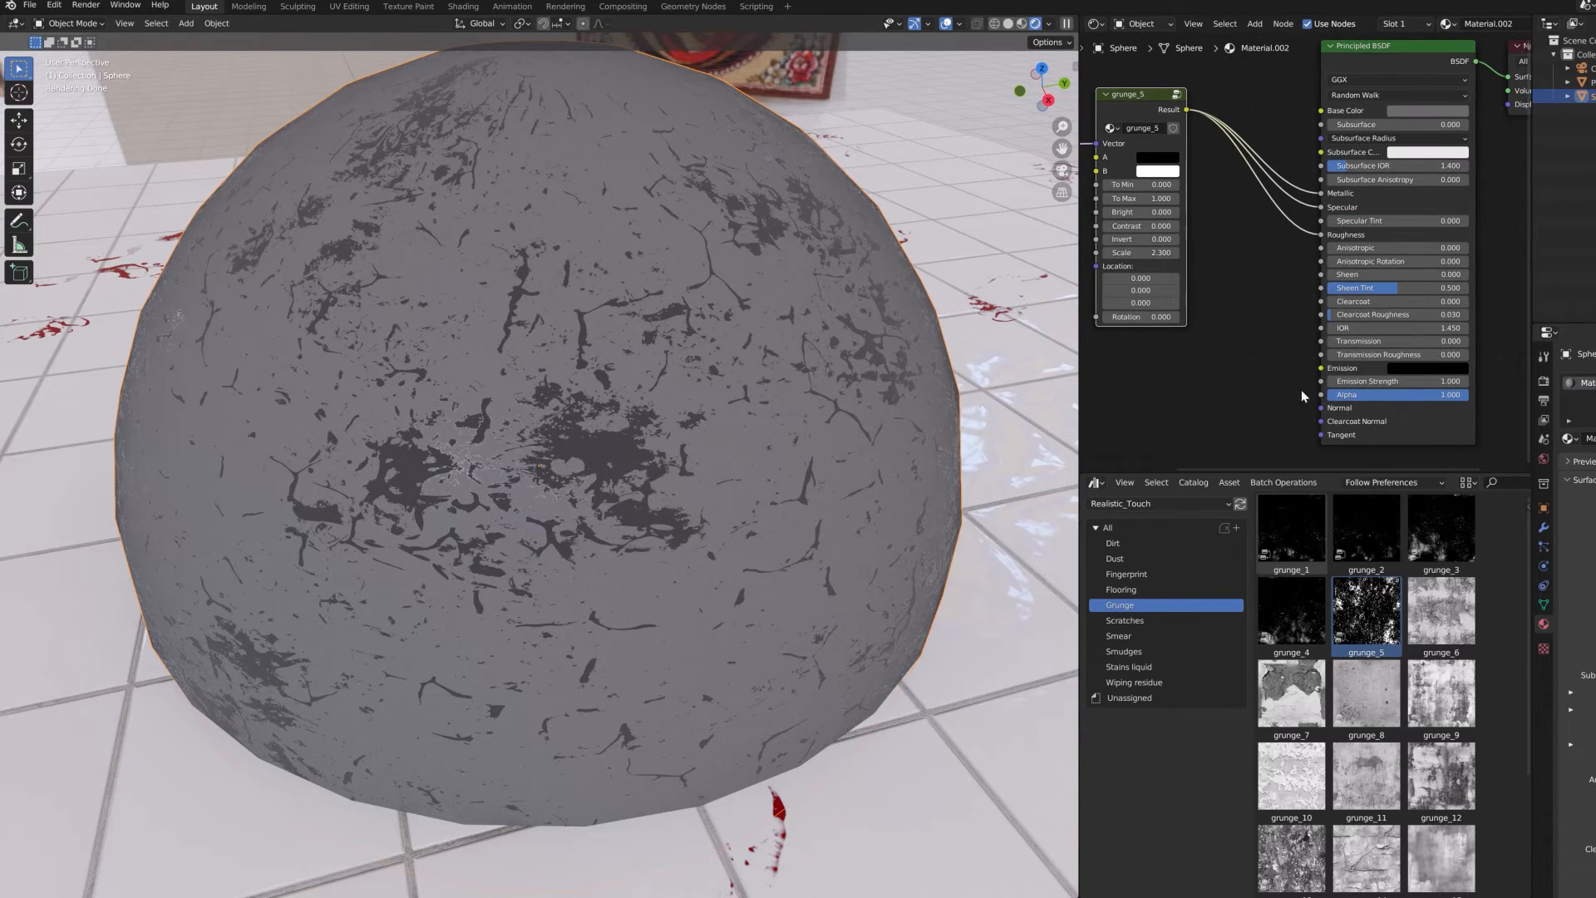
Step: Browse the Smear, Stains liquid, Flooring and Fingerprint catalogs of the Realistic_Touch library
scroll(1302, 673, down, 1)
click(1120, 636)
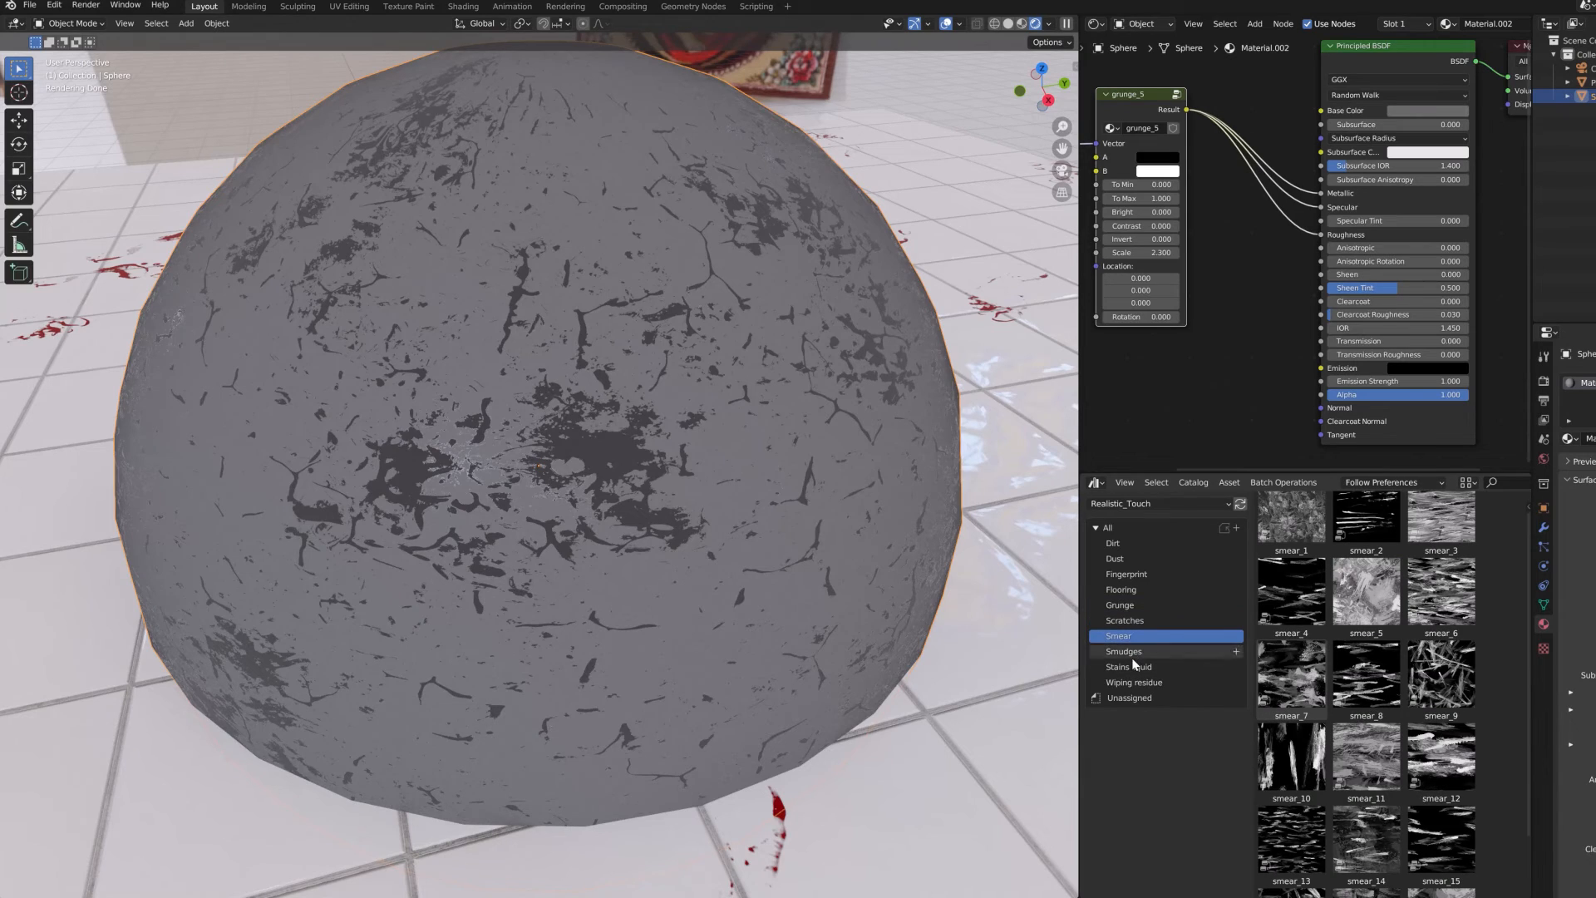
click(1133, 666)
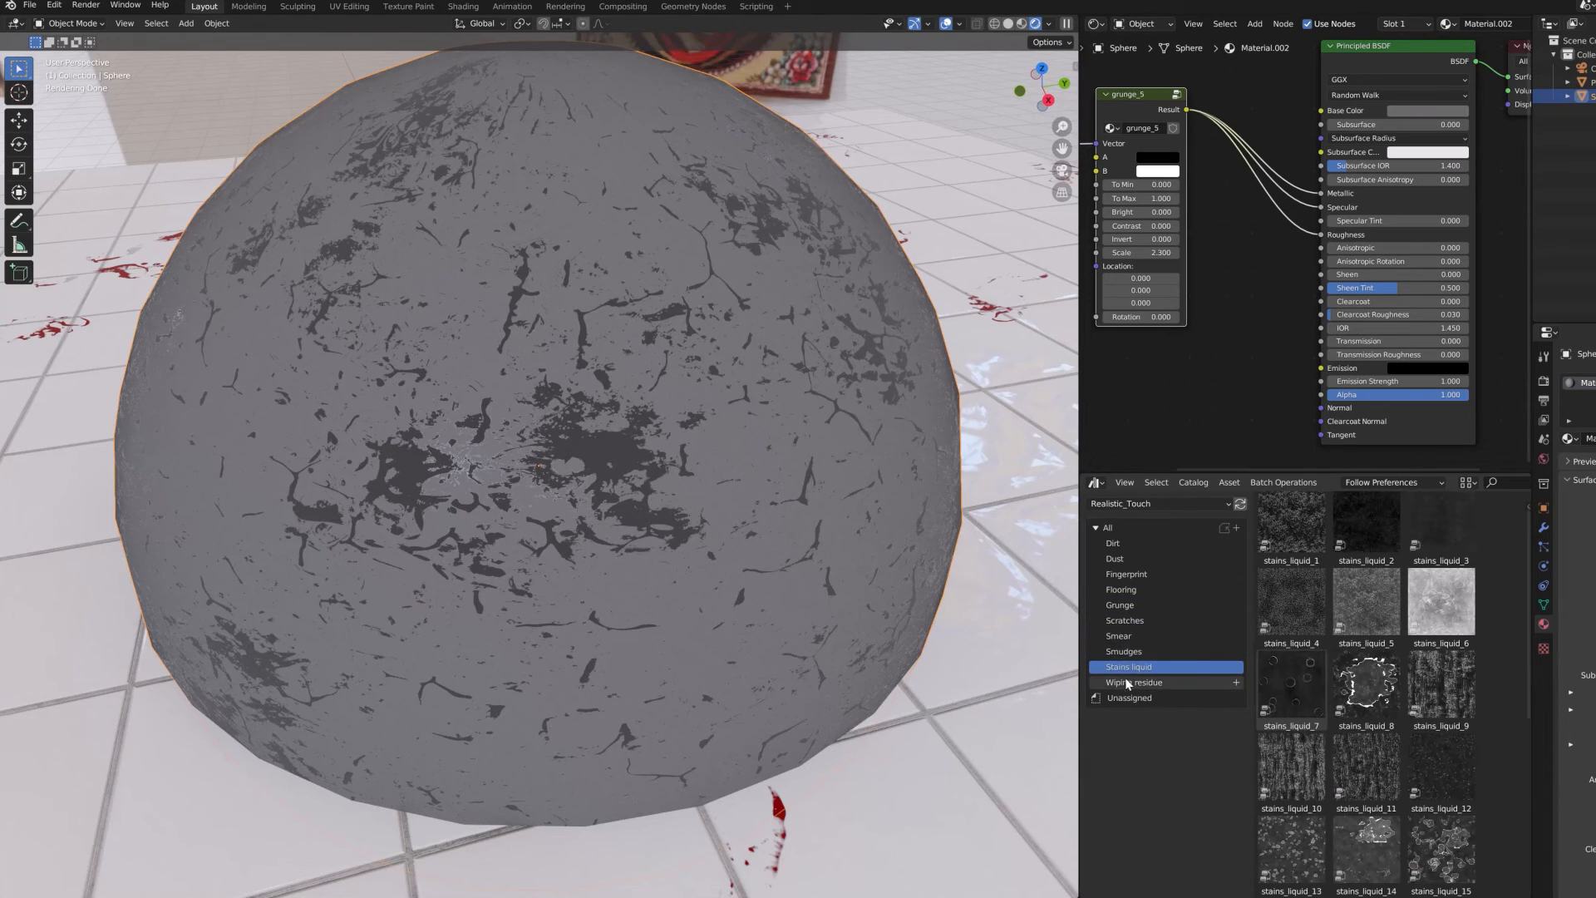
click(1121, 589)
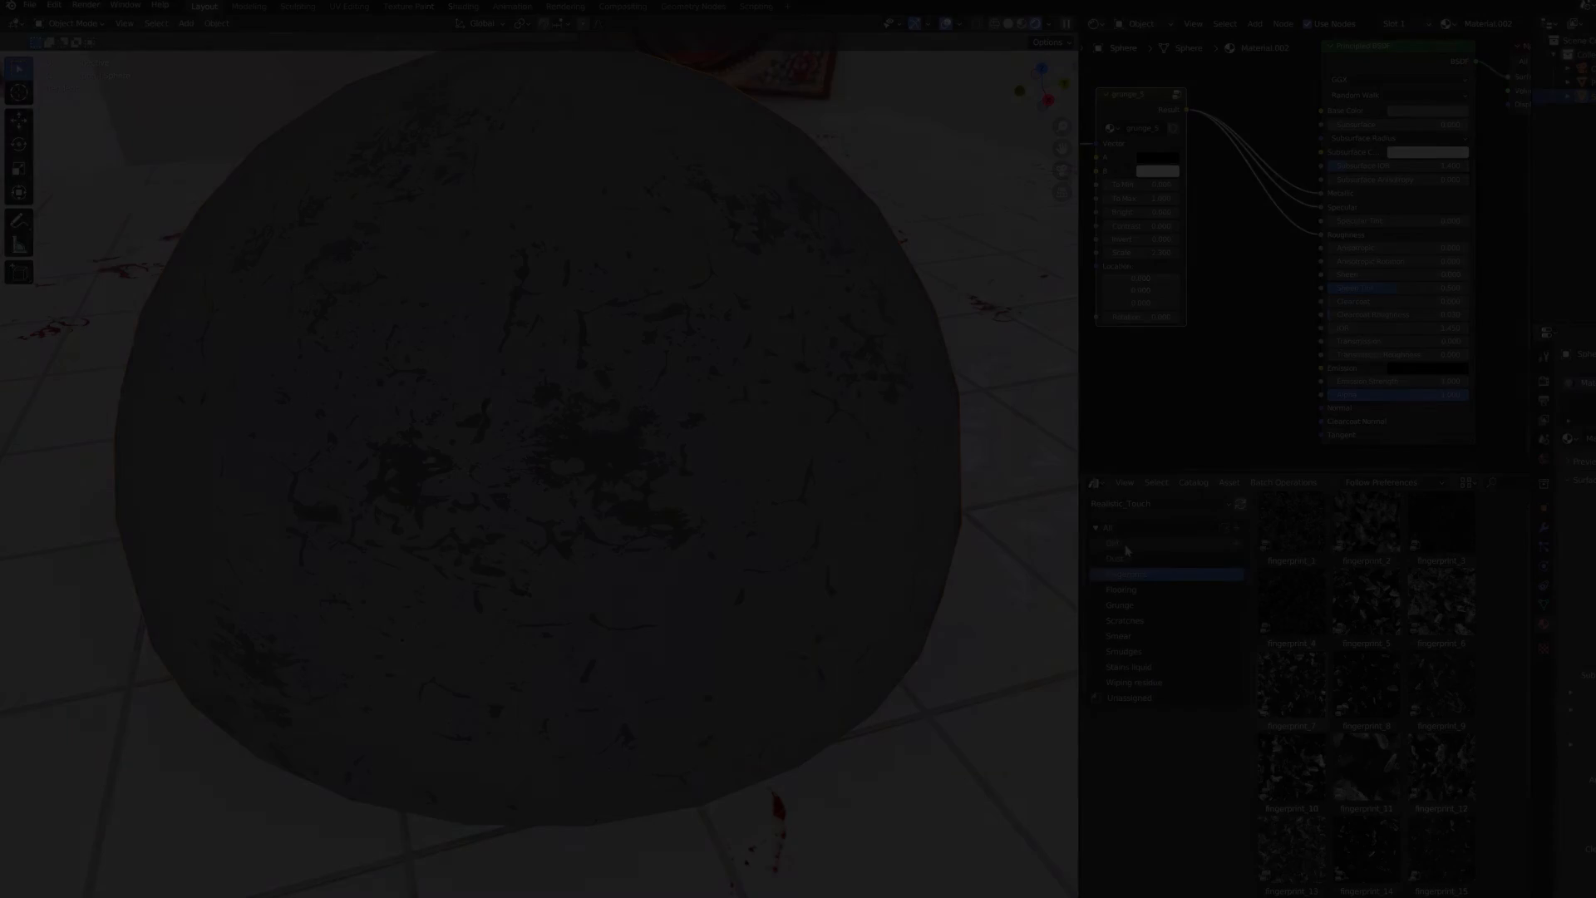